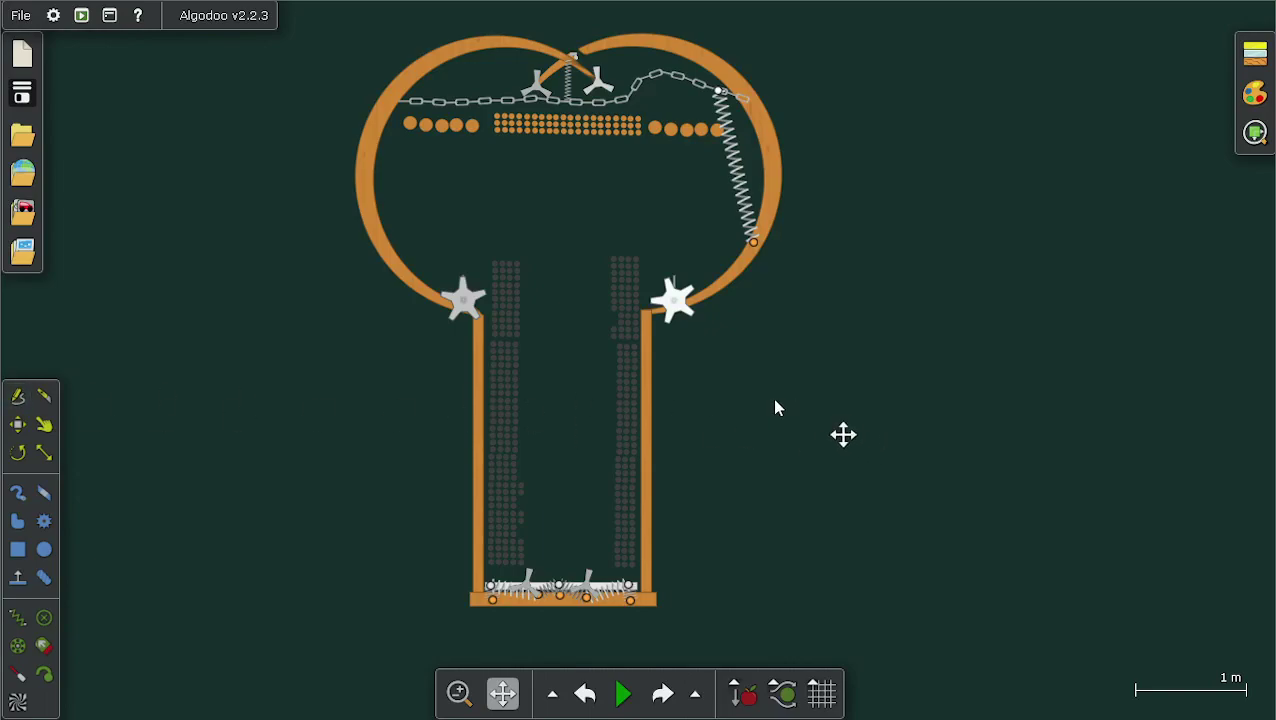
Pan and zoom around the ship to frame it in the view
drag(697, 450, 726, 454)
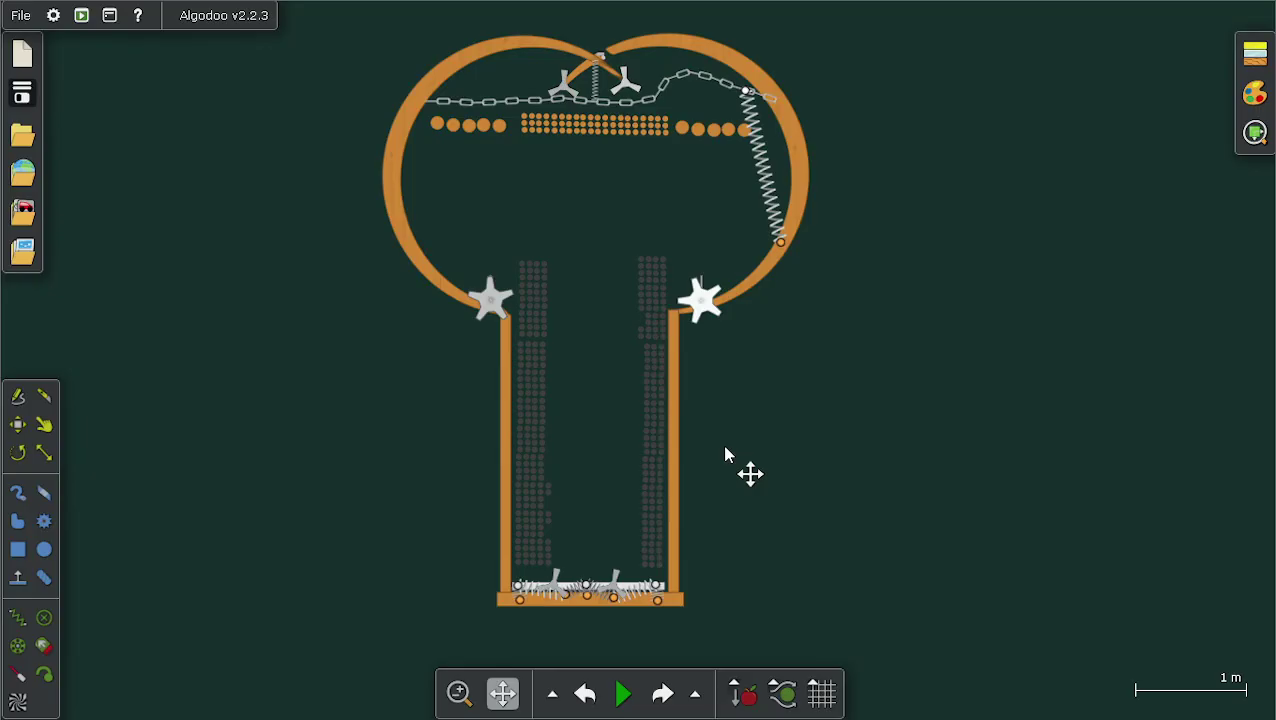
drag(712, 450, 705, 381)
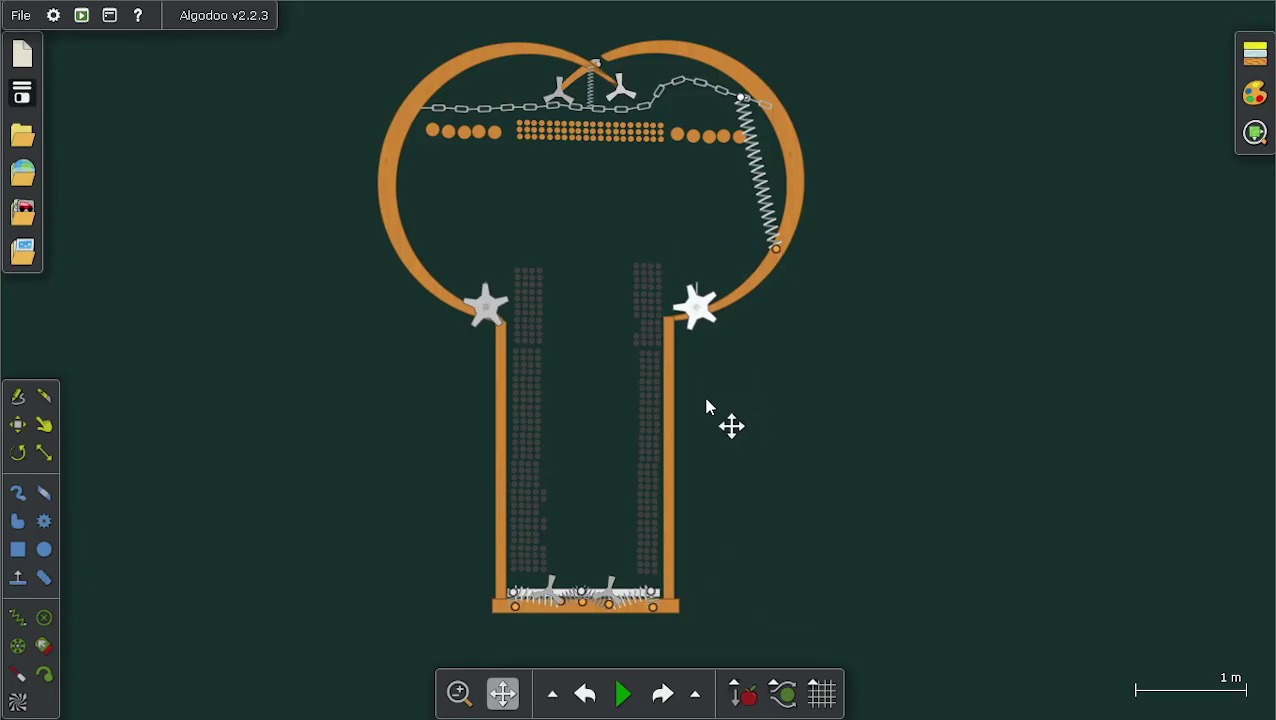
drag(755, 396, 755, 452)
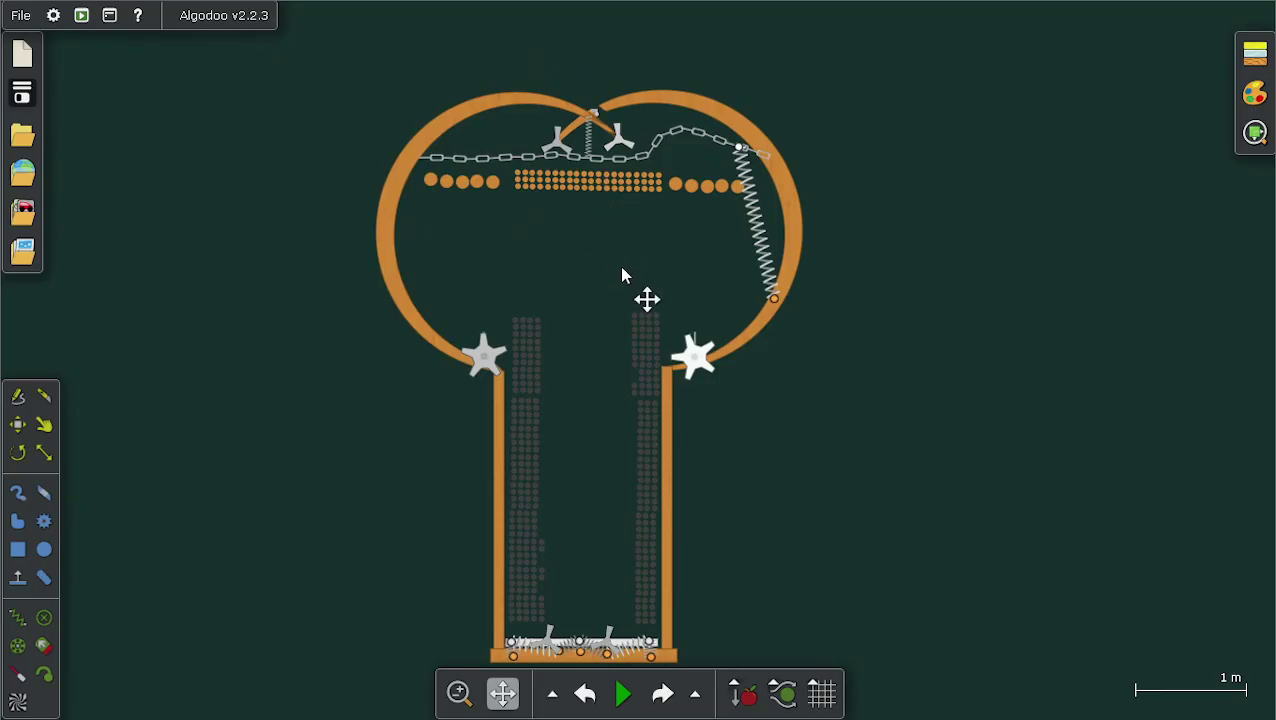
drag(626, 270, 615, 395)
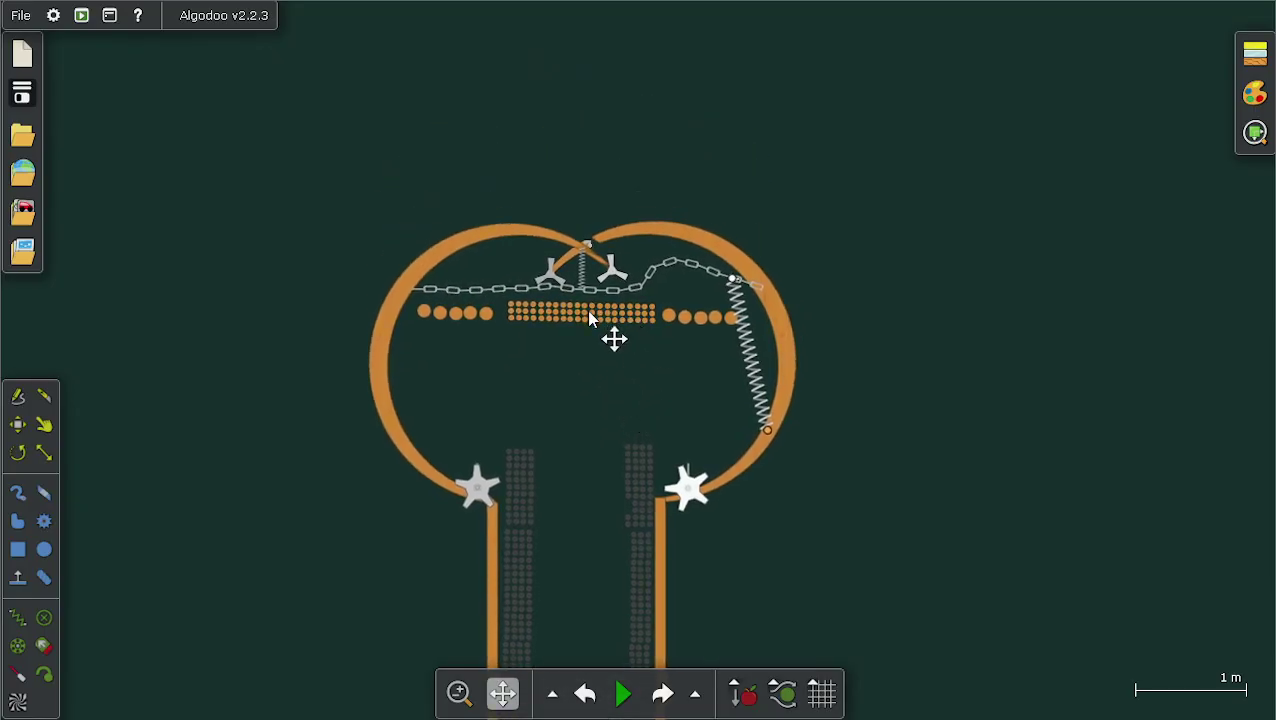
scroll(575, 370, up, 10)
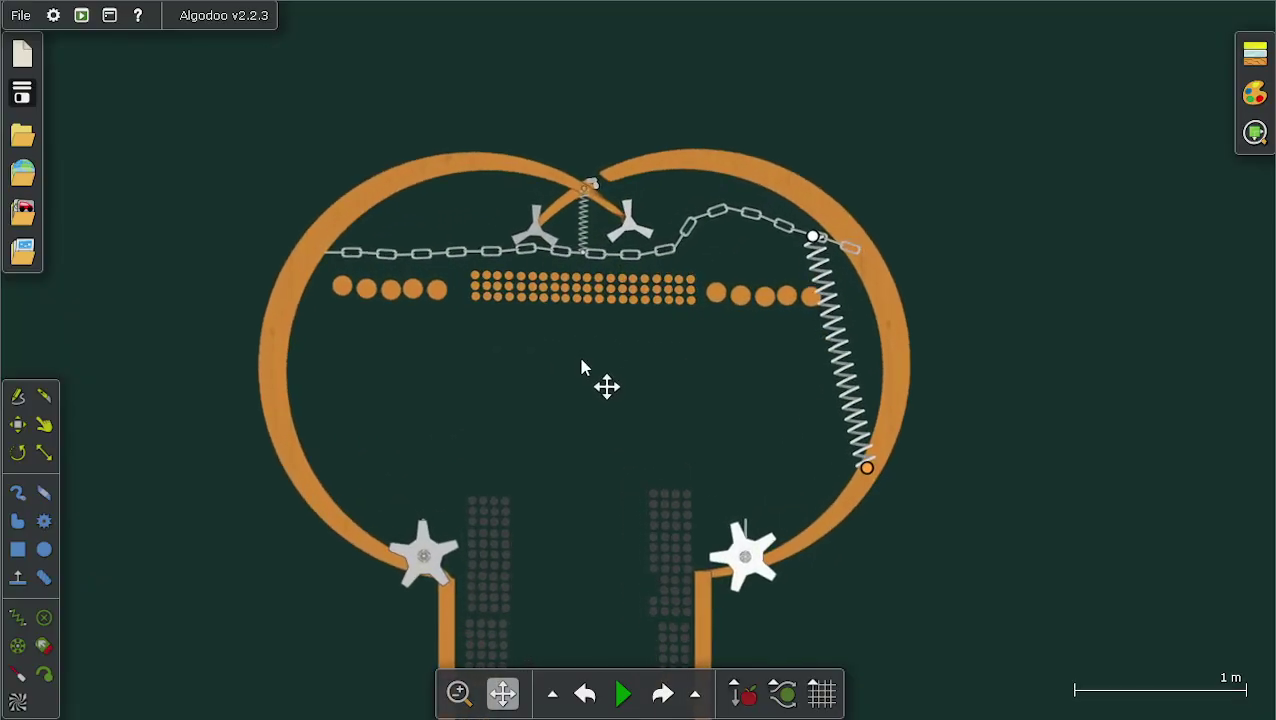
scroll(631, 350, down, 10)
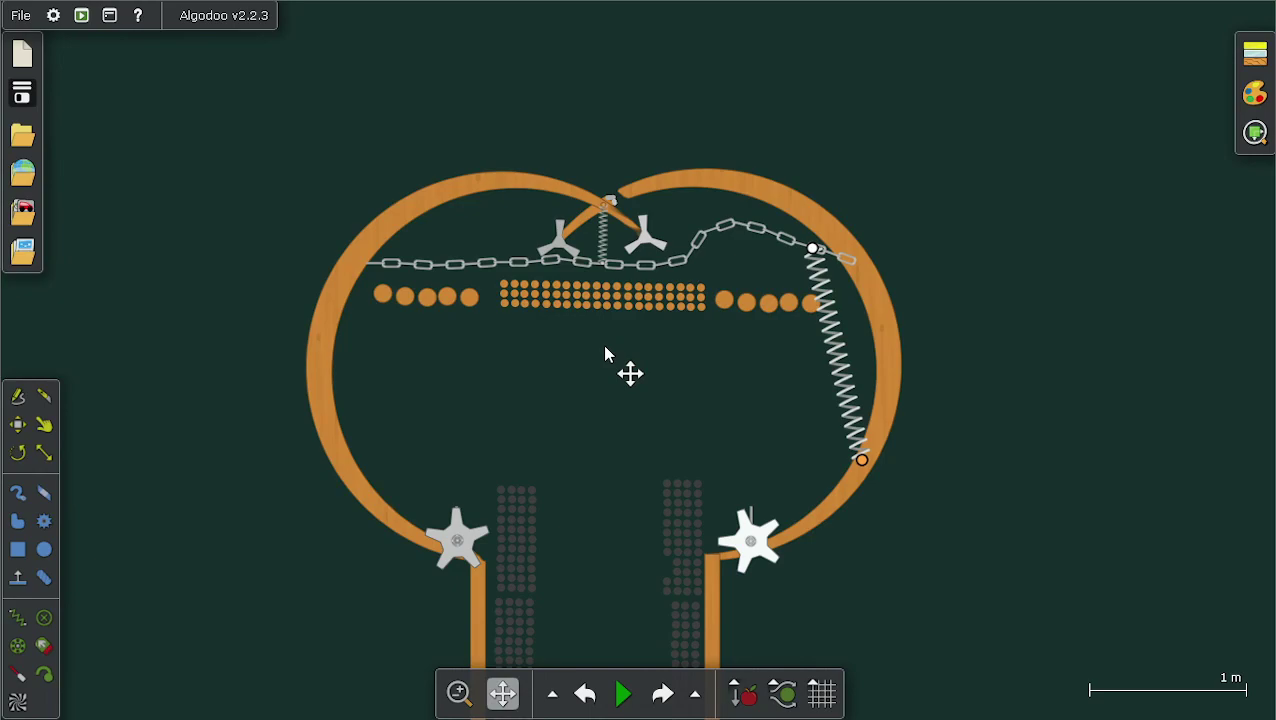
scroll(664, 393, down, 5)
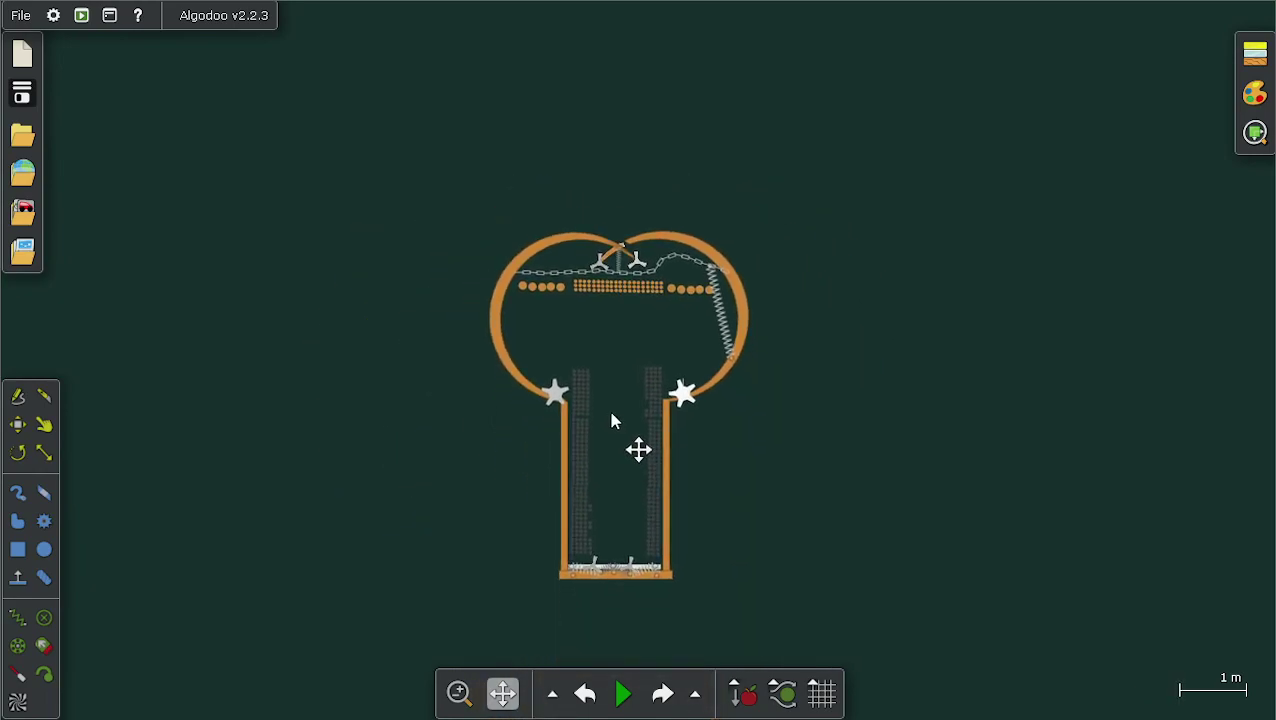
drag(612, 410, 594, 352)
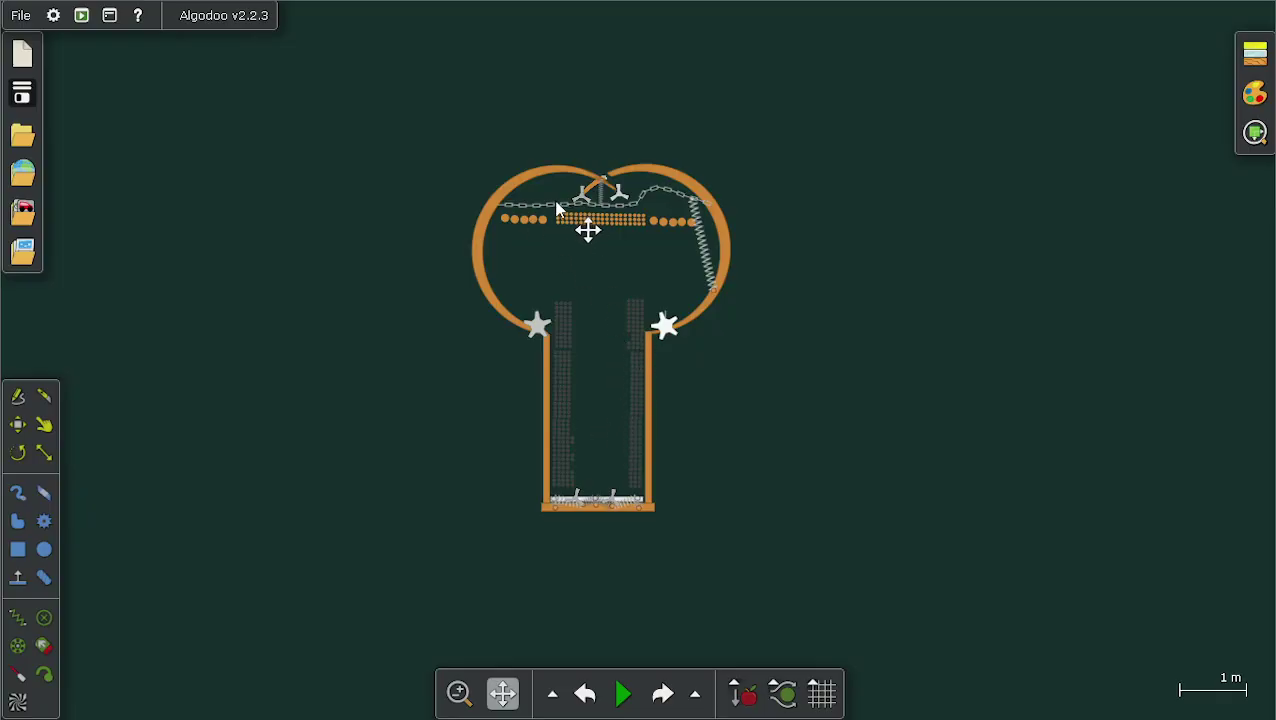
scroll(622, 245, up, 3)
scroll(615, 262, up, 4)
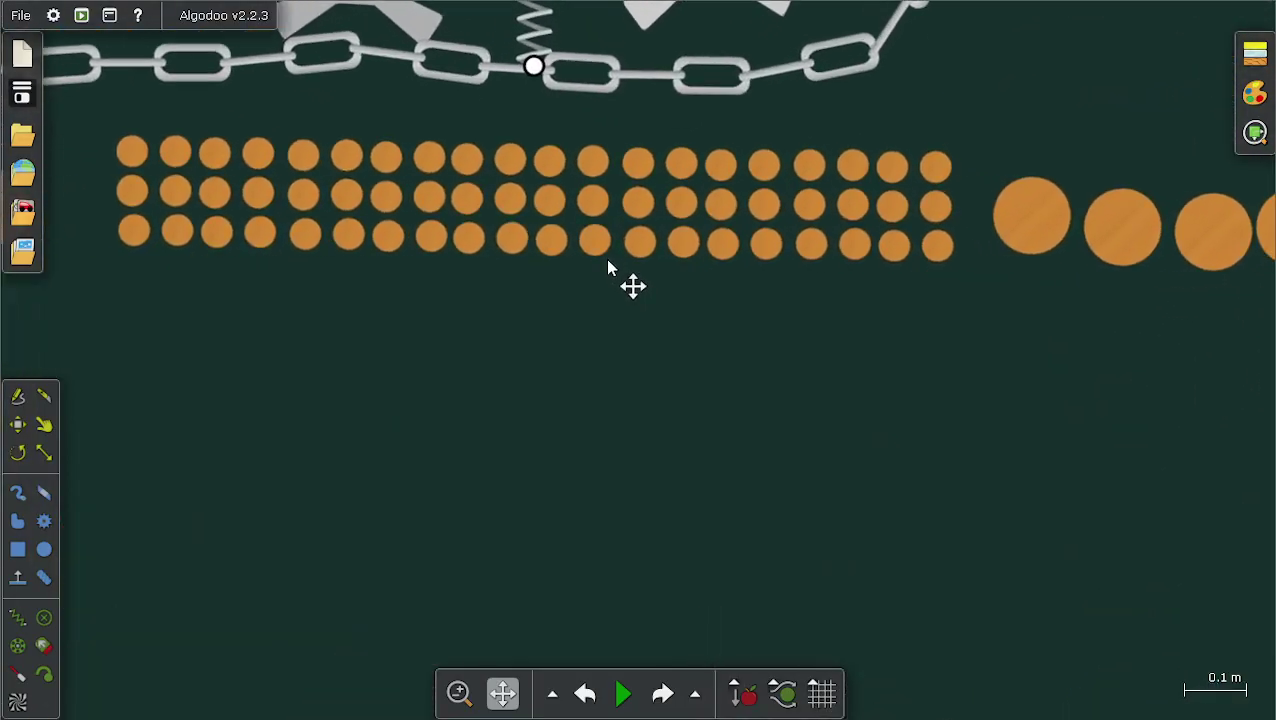
scroll(607, 272, down, 5)
scroll(607, 275, down, 3)
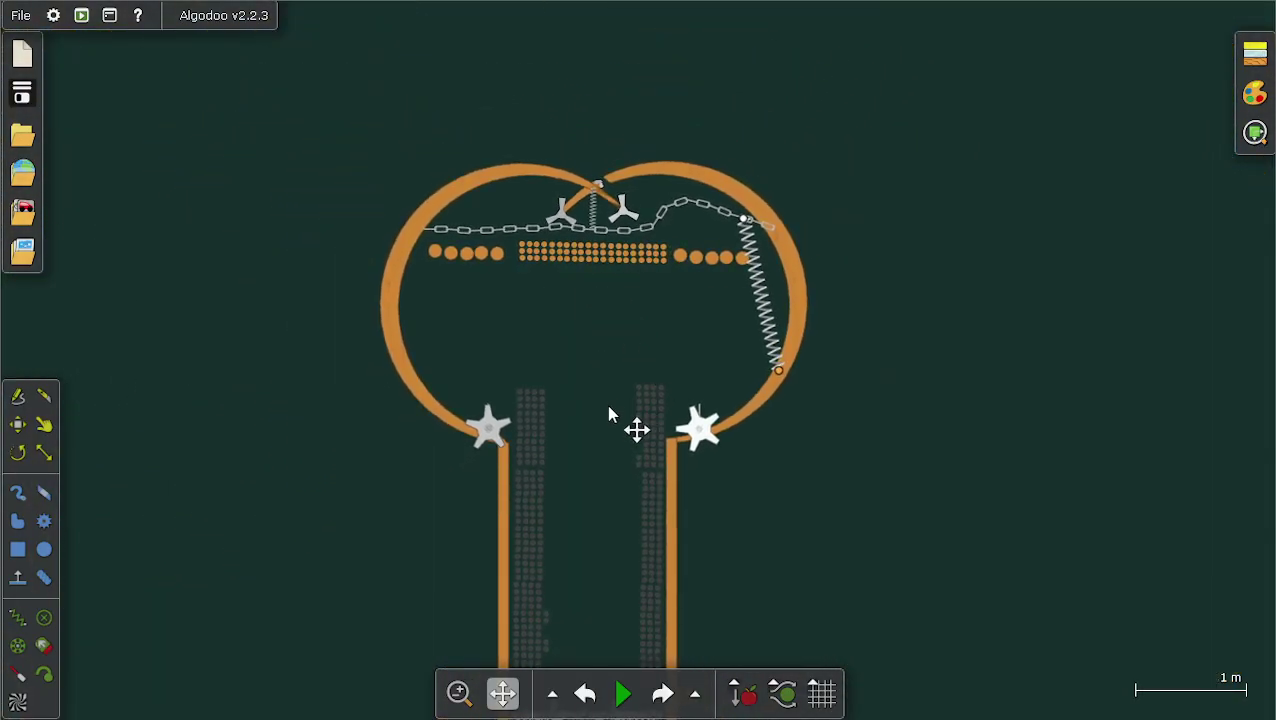
scroll(598, 505, down, 4)
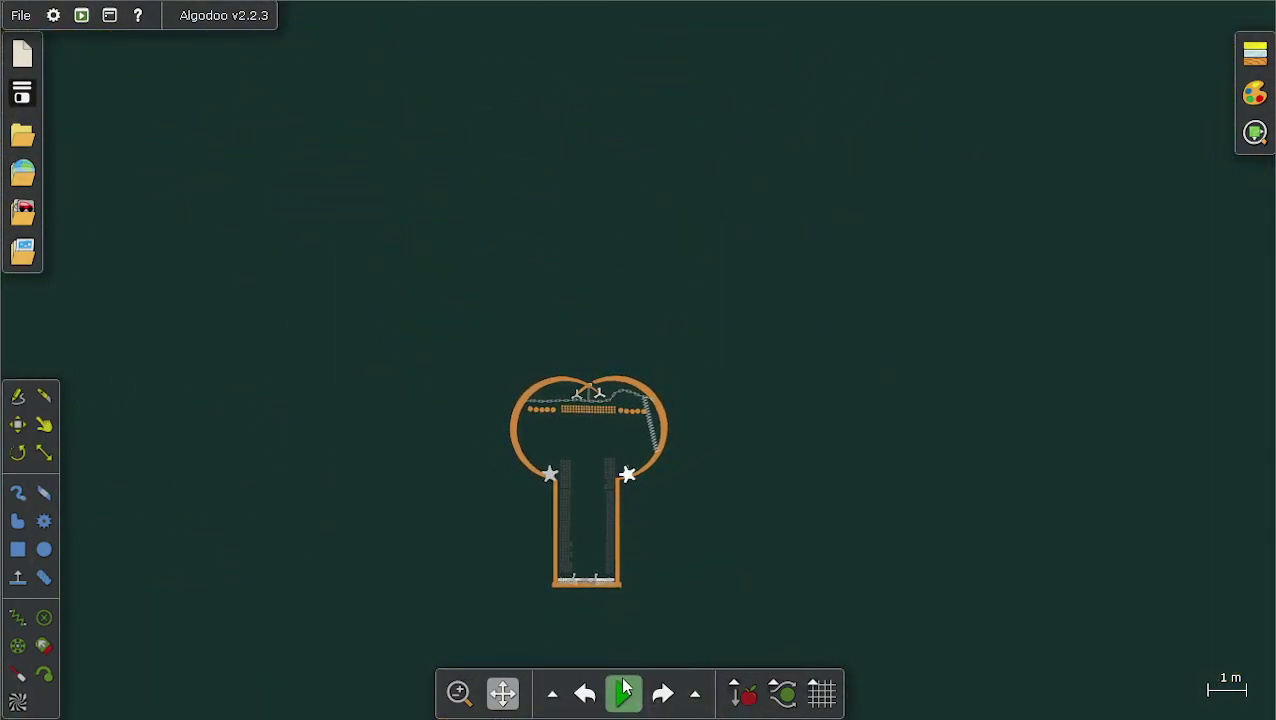
drag(590, 525, 561, 390)
scroll(594, 458, up, 5)
scroll(553, 419, down, 5)
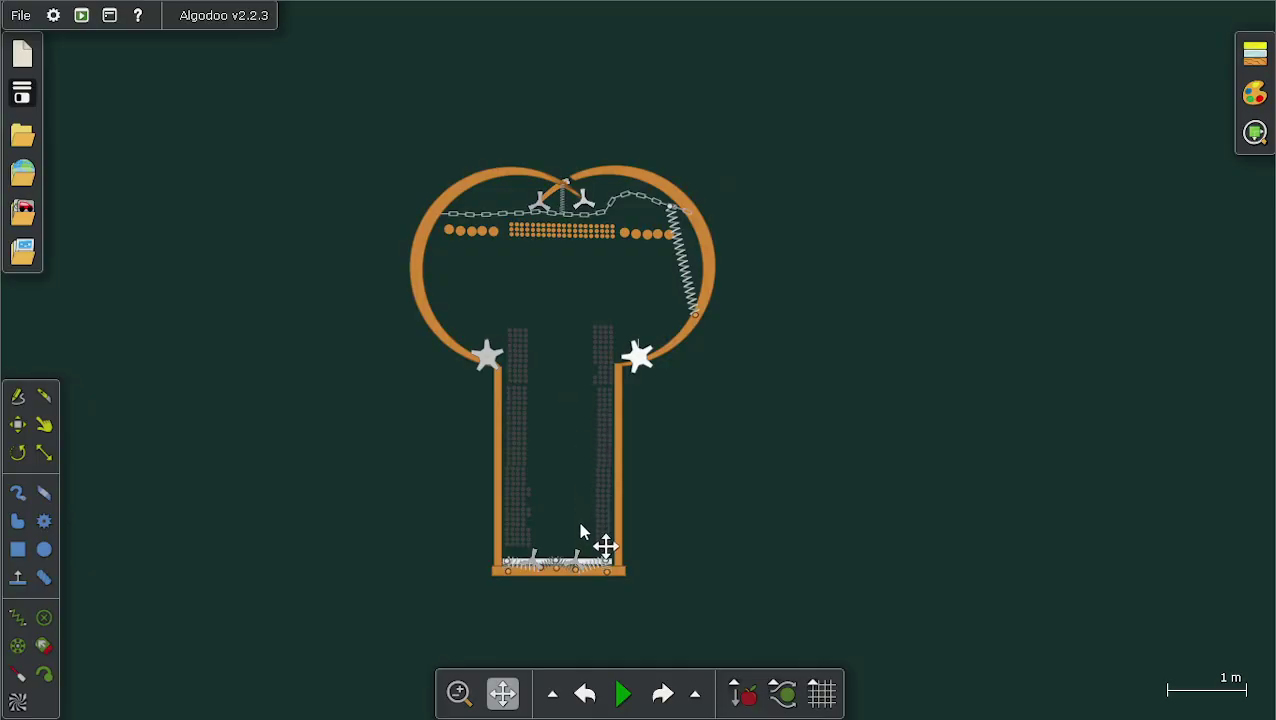
mouse_move(621, 703)
scroll(578, 207, up, 8)
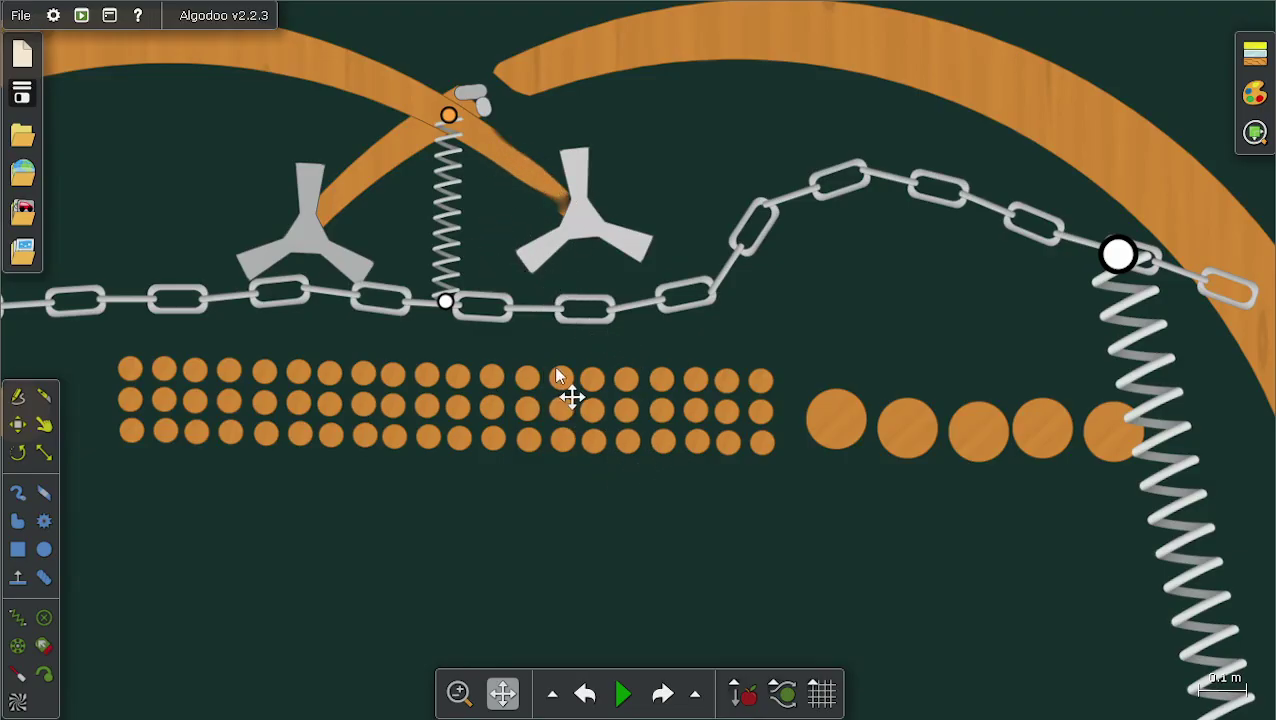
scroll(560, 374, down, 3)
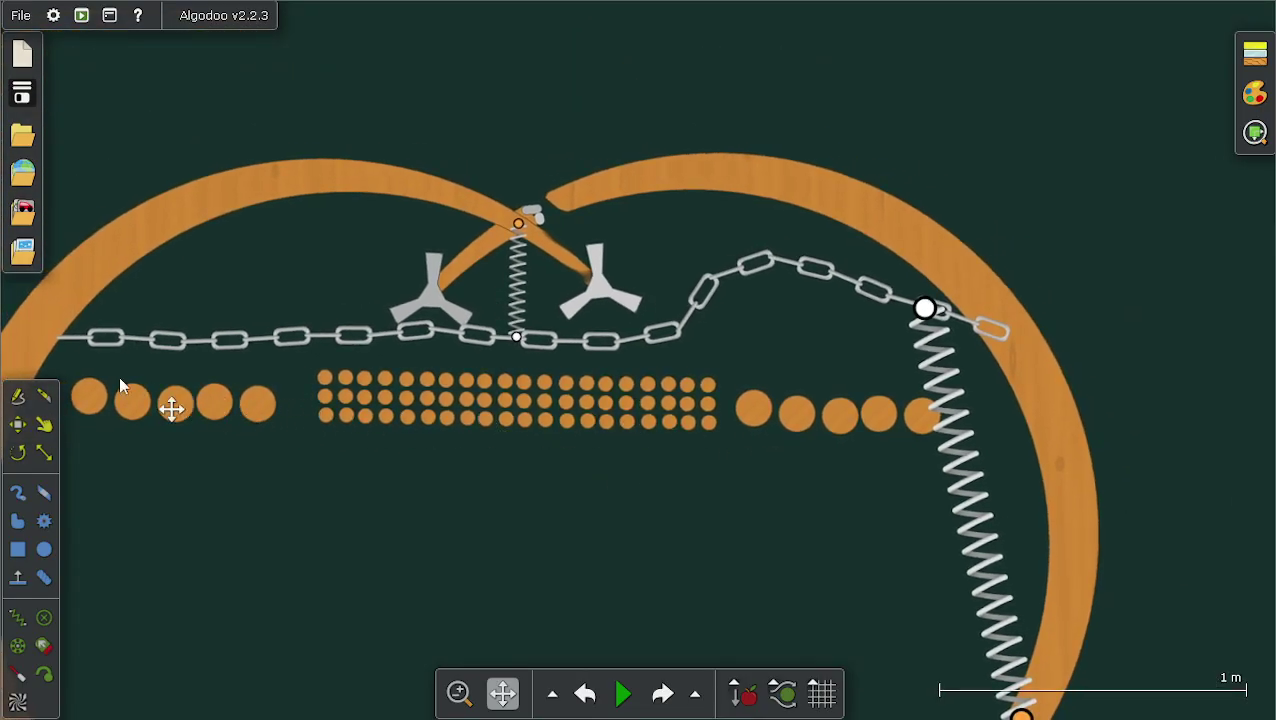
Bring the two grey ball columns of the ship into view
right_click(545, 408)
mouse_move(600, 533)
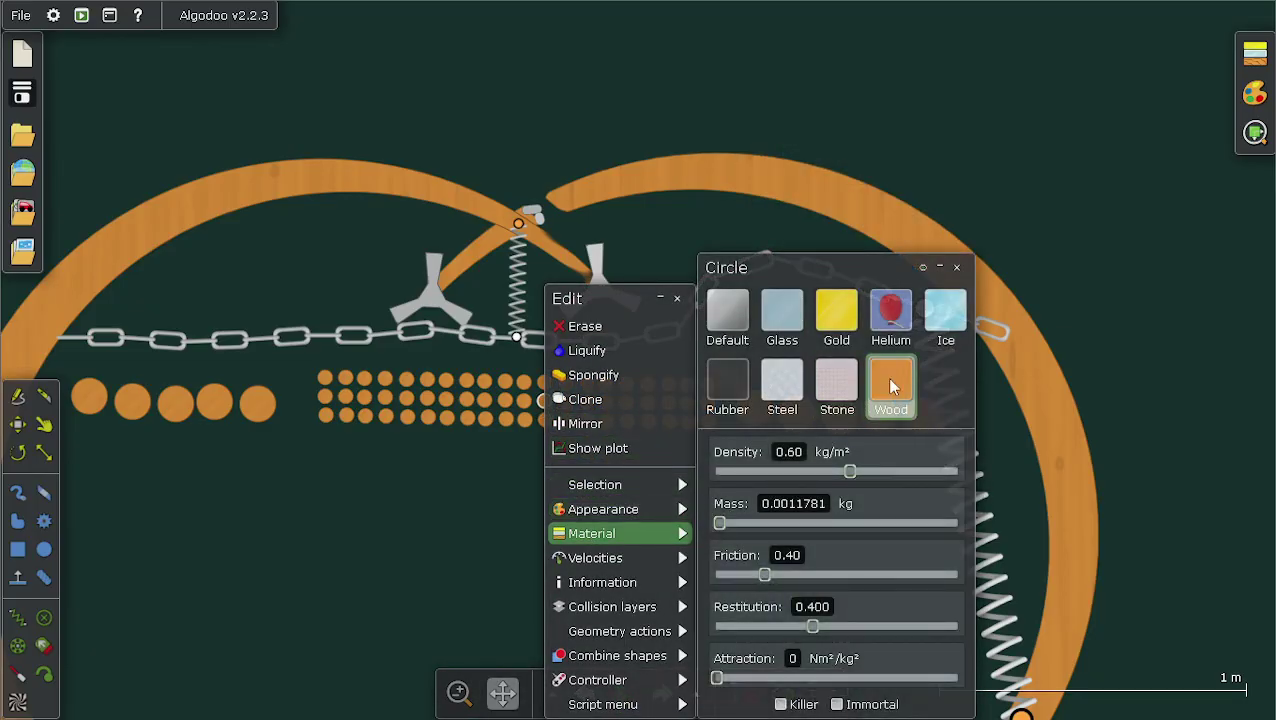
scroll(395, 495, down, 5)
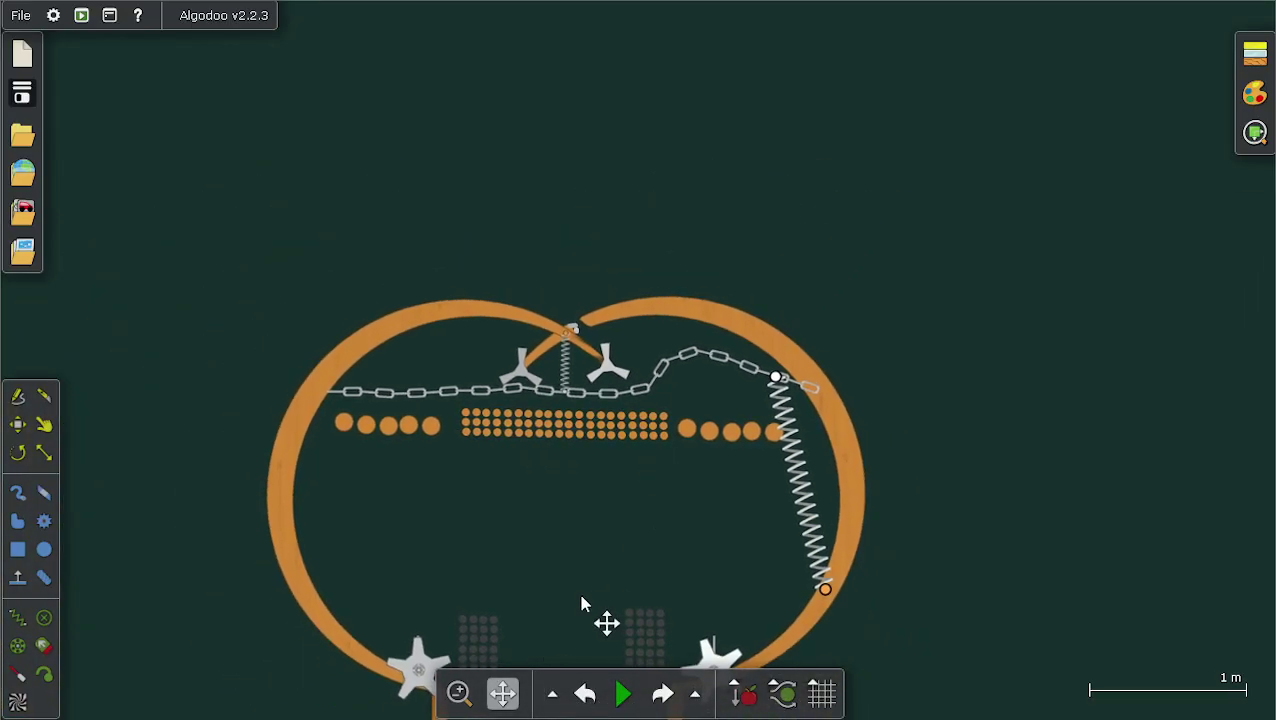
scroll(545, 516, down, 2)
drag(555, 612, 541, 333)
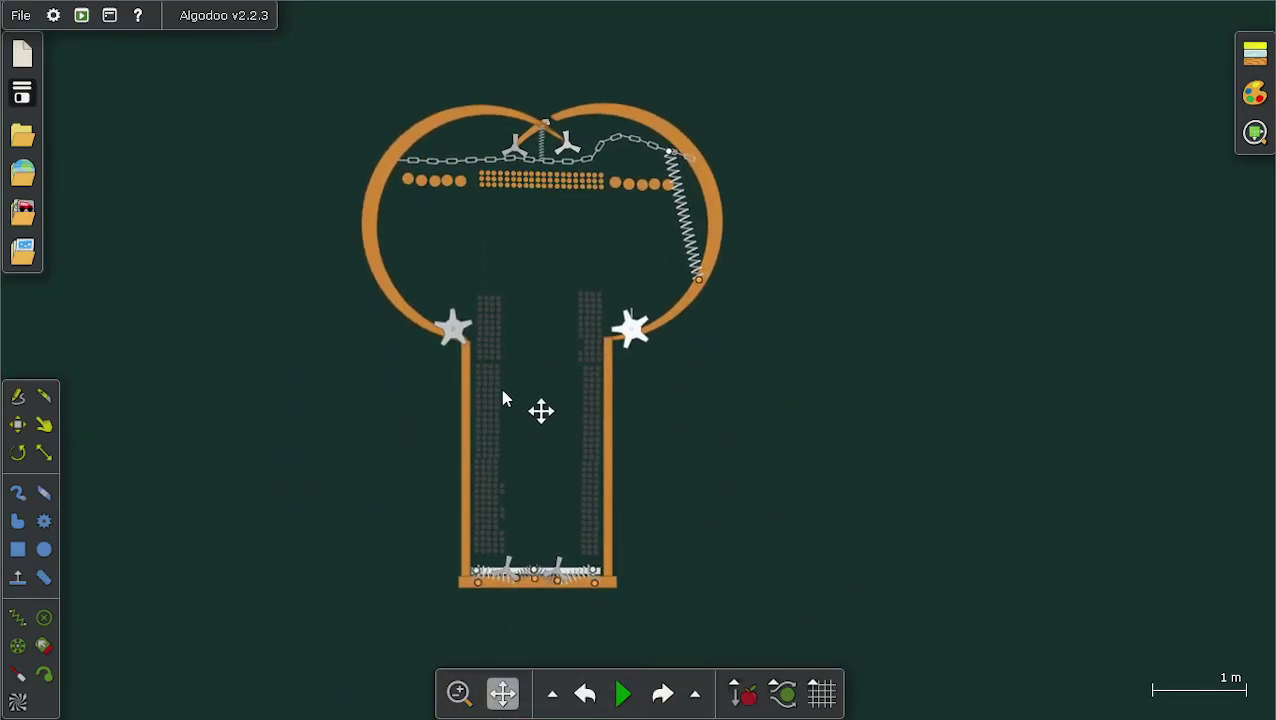
scroll(501, 396, up, 3)
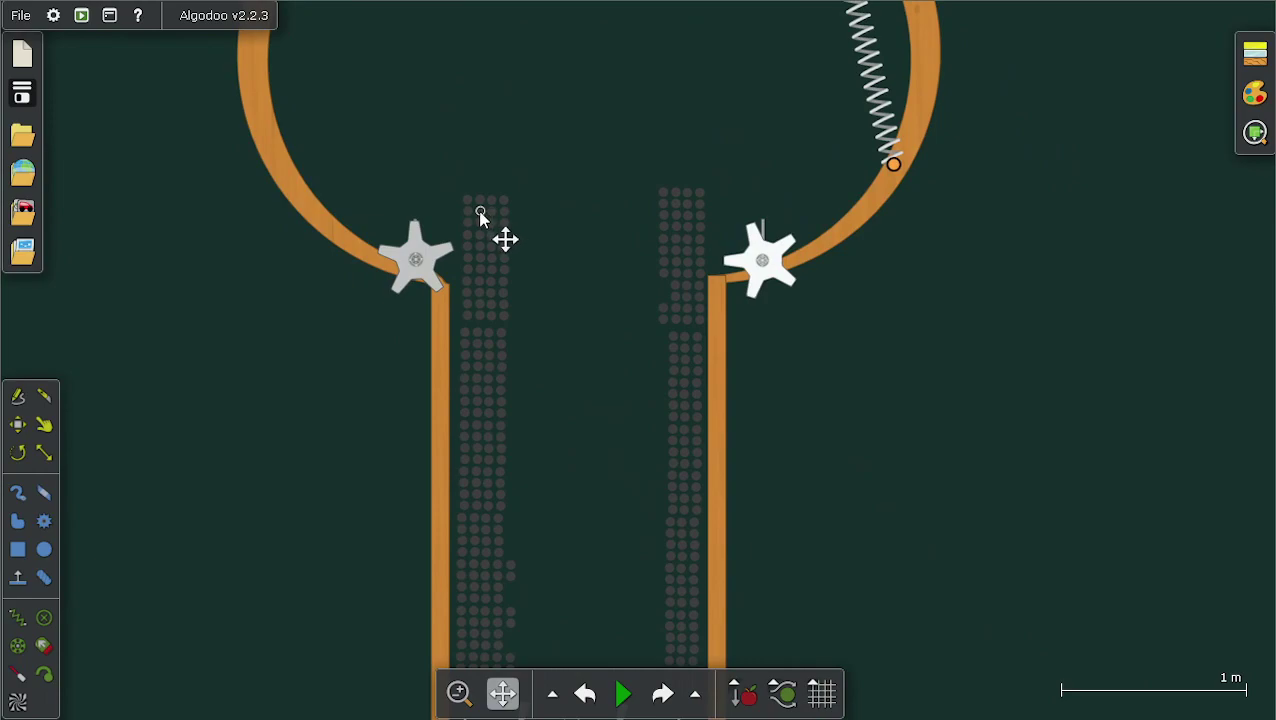
Drop a grey rubber ball's density to 0.105 kg/m² with the Material density slider
right_click(481, 217)
mouse_move(555, 459)
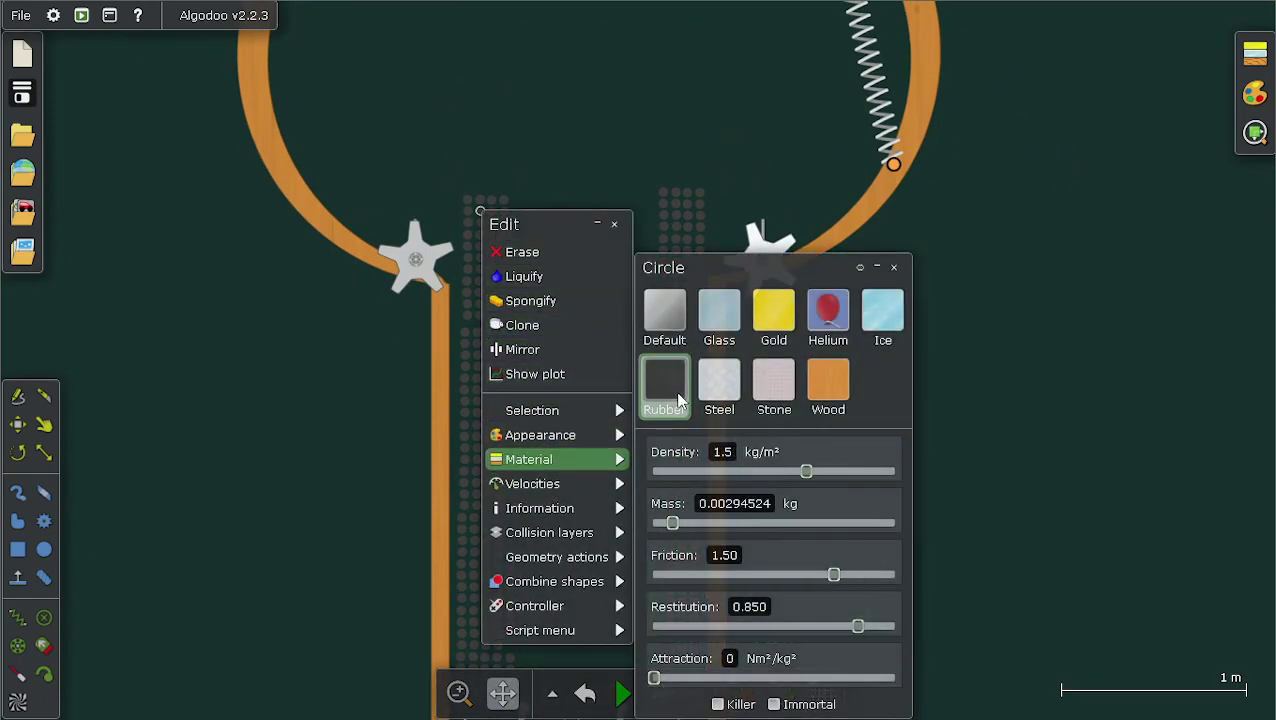
drag(742, 465, 736, 460)
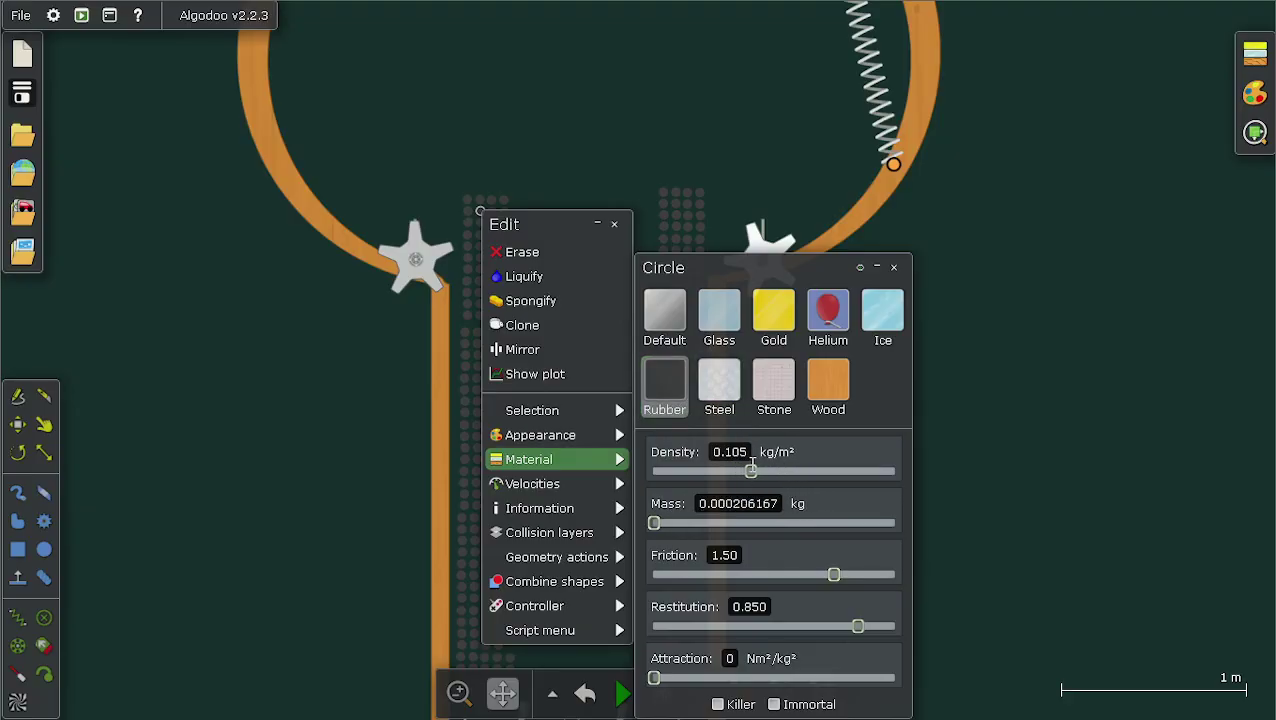
click(348, 487)
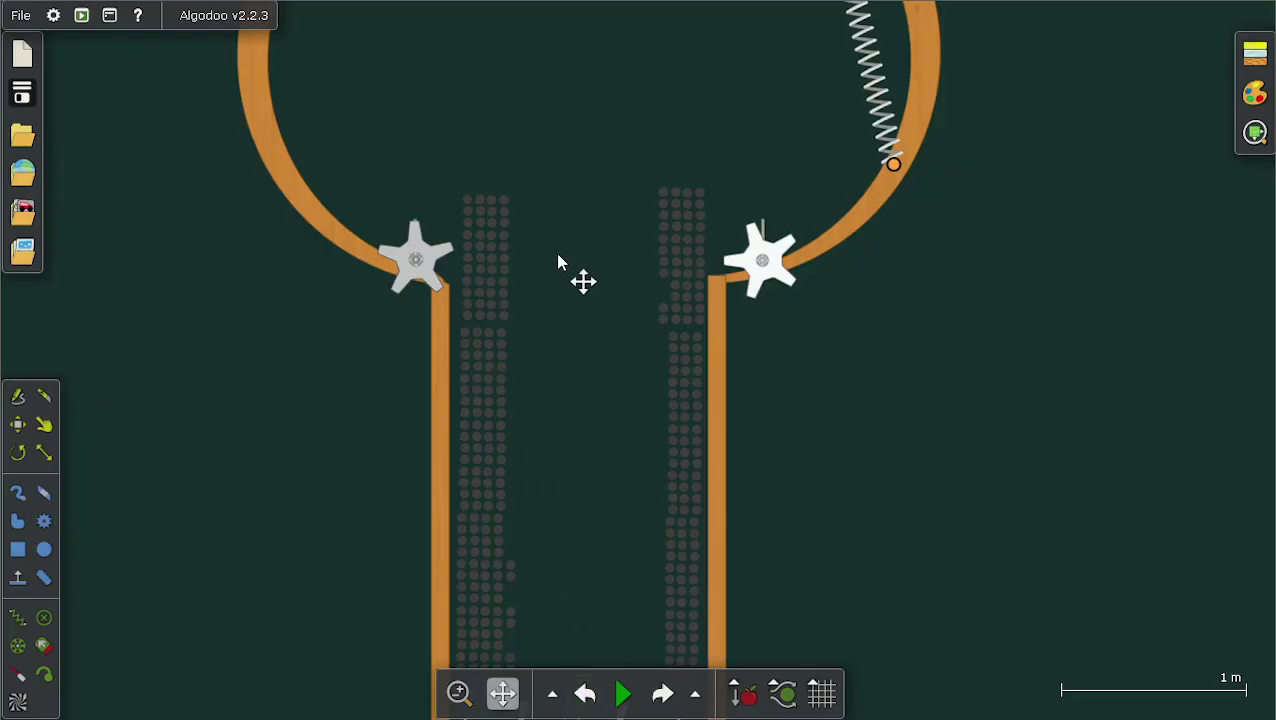
scroll(581, 330, down, 5)
scroll(600, 500, up, 4)
scroll(636, 535, up, 5)
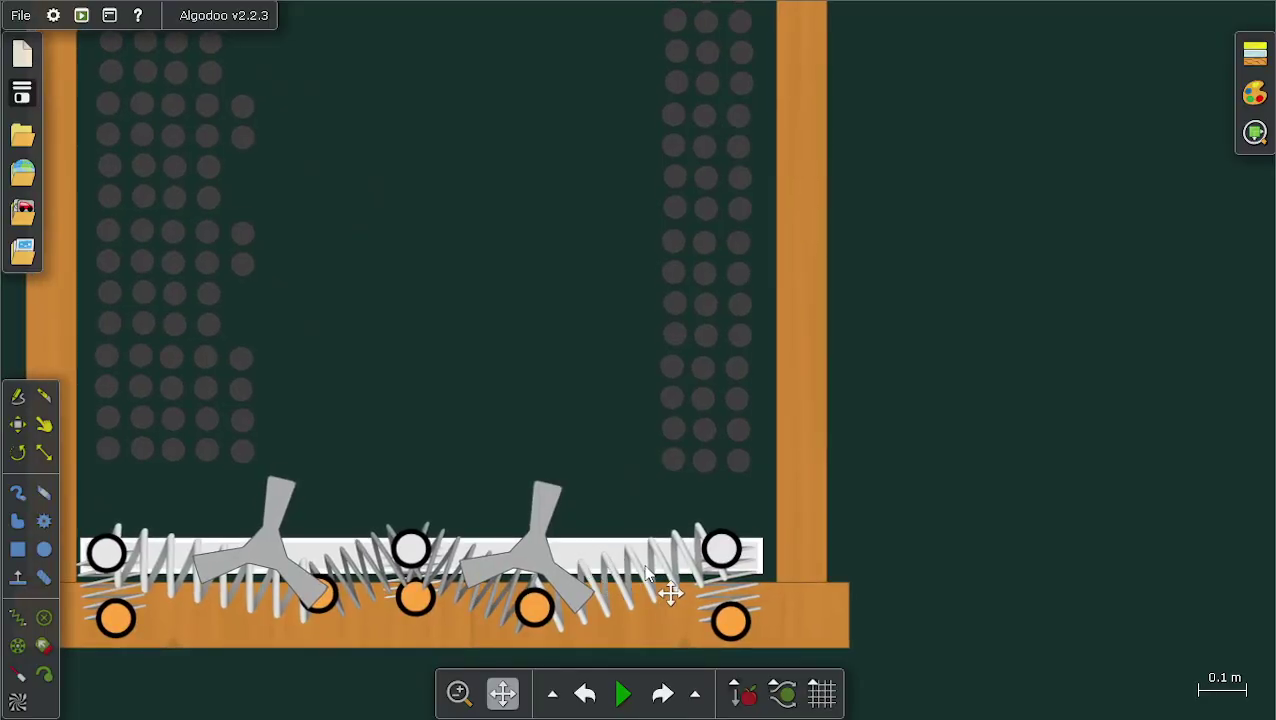
scroll(498, 319, down, 5)
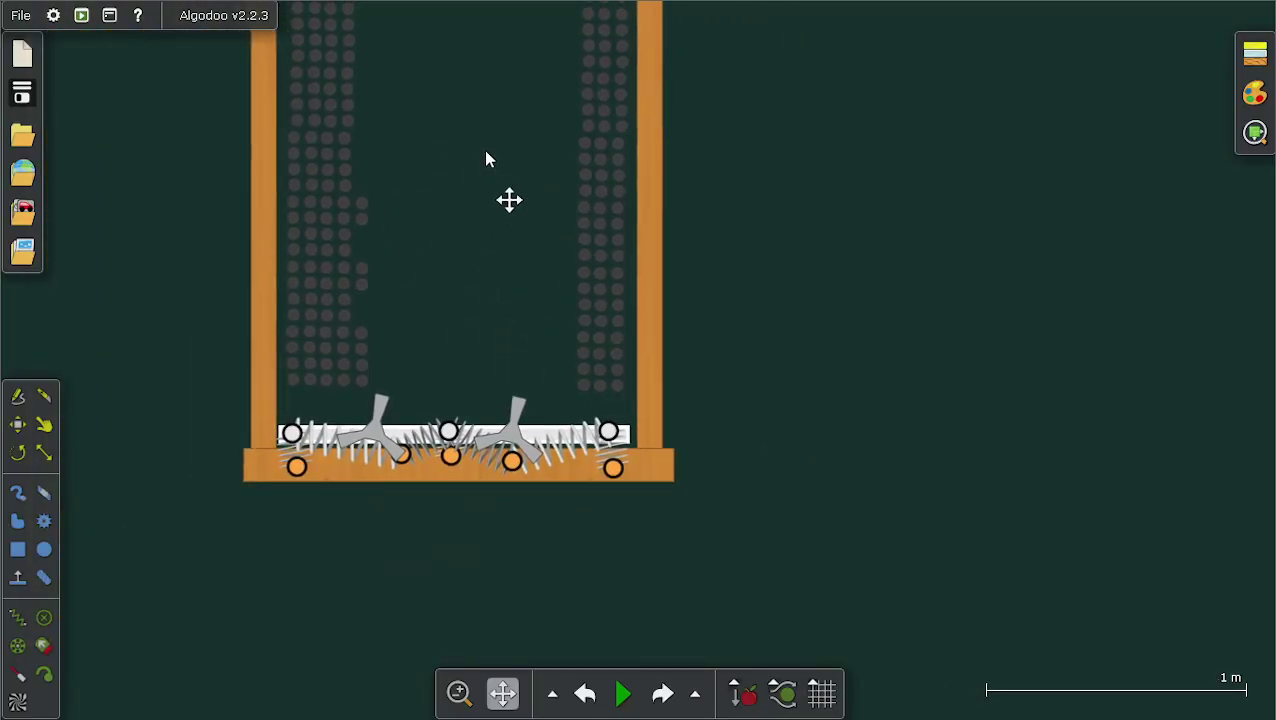
drag(484, 151, 522, 657)
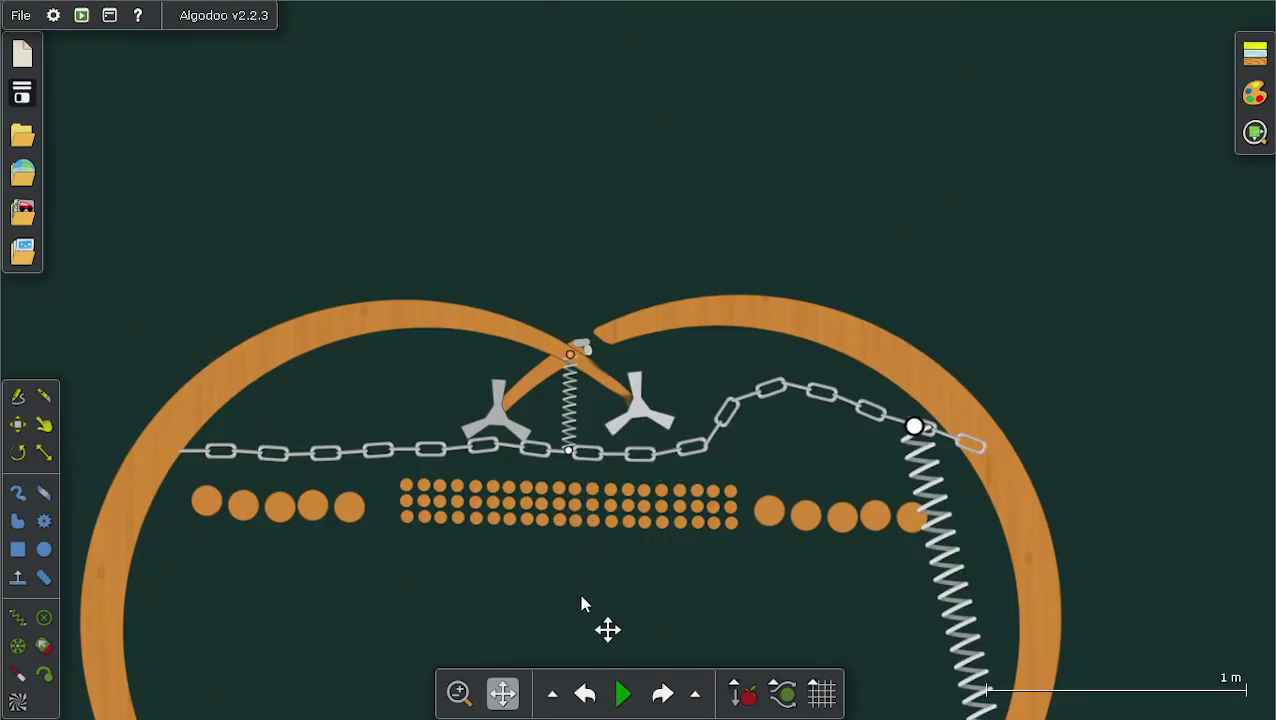
drag(585, 597, 570, 265)
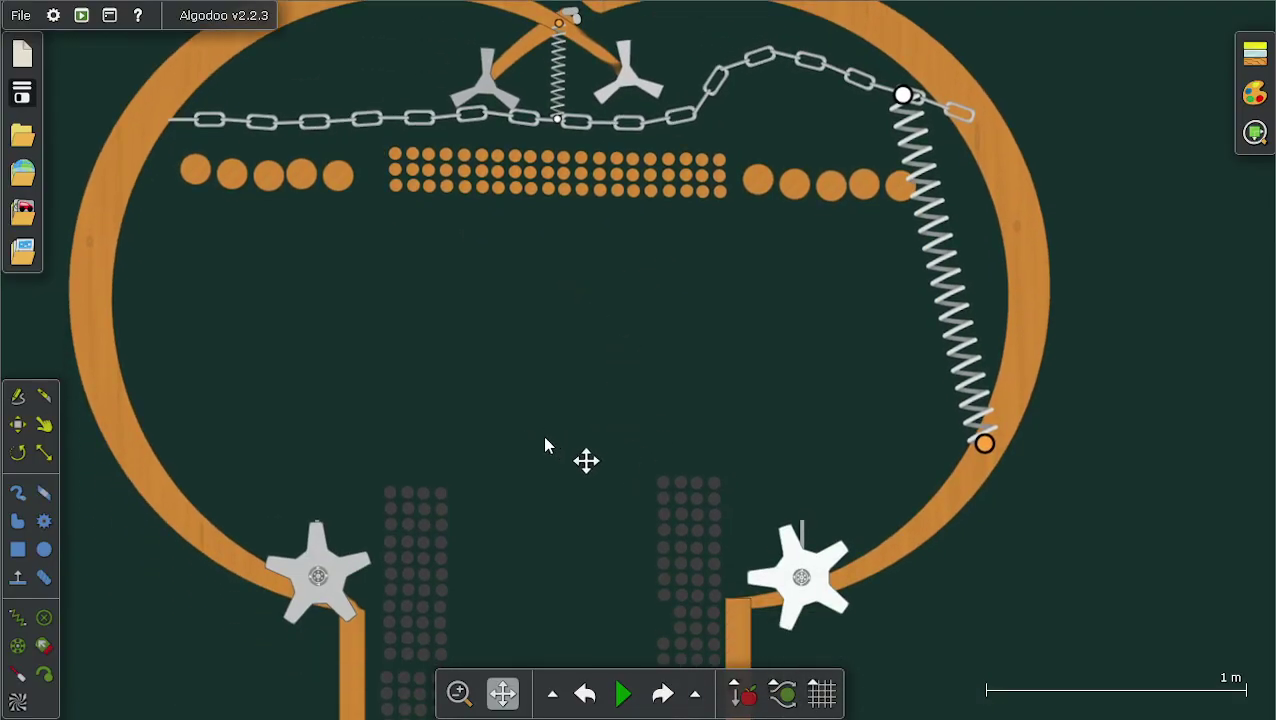
scroll(545, 430, down, 3)
drag(573, 450, 583, 320)
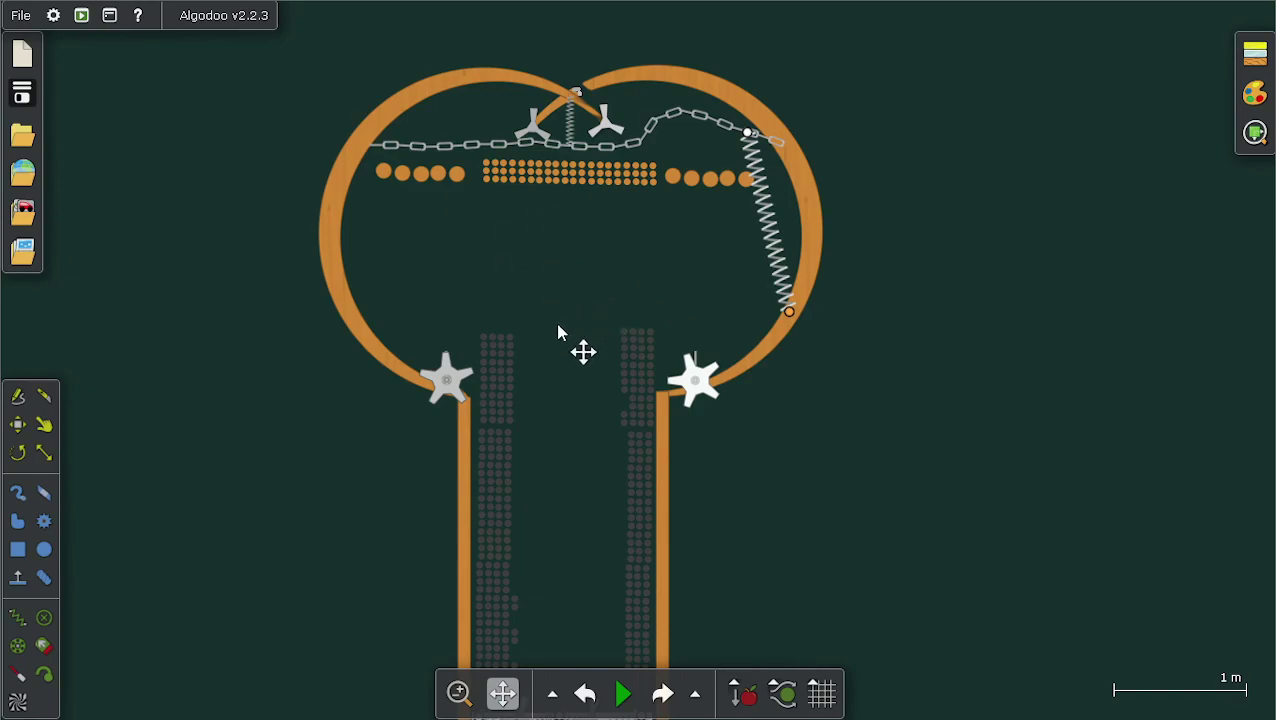
drag(555, 418, 546, 319)
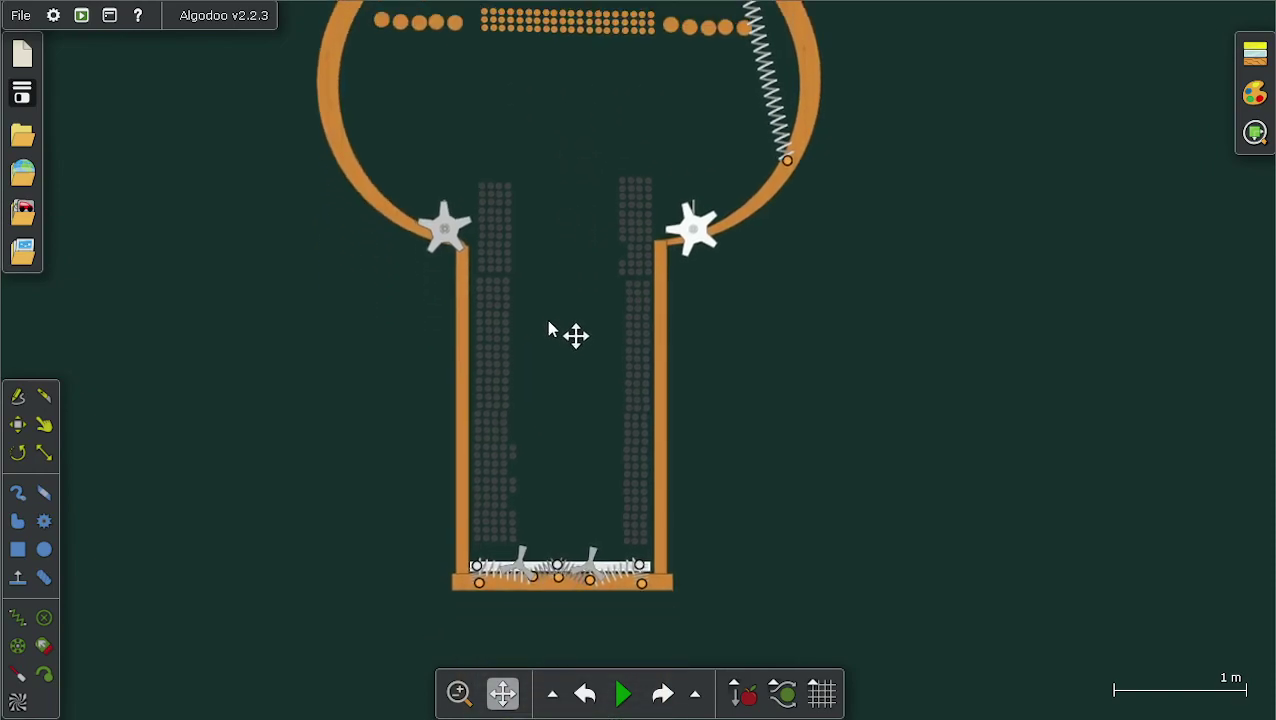
click(622, 697)
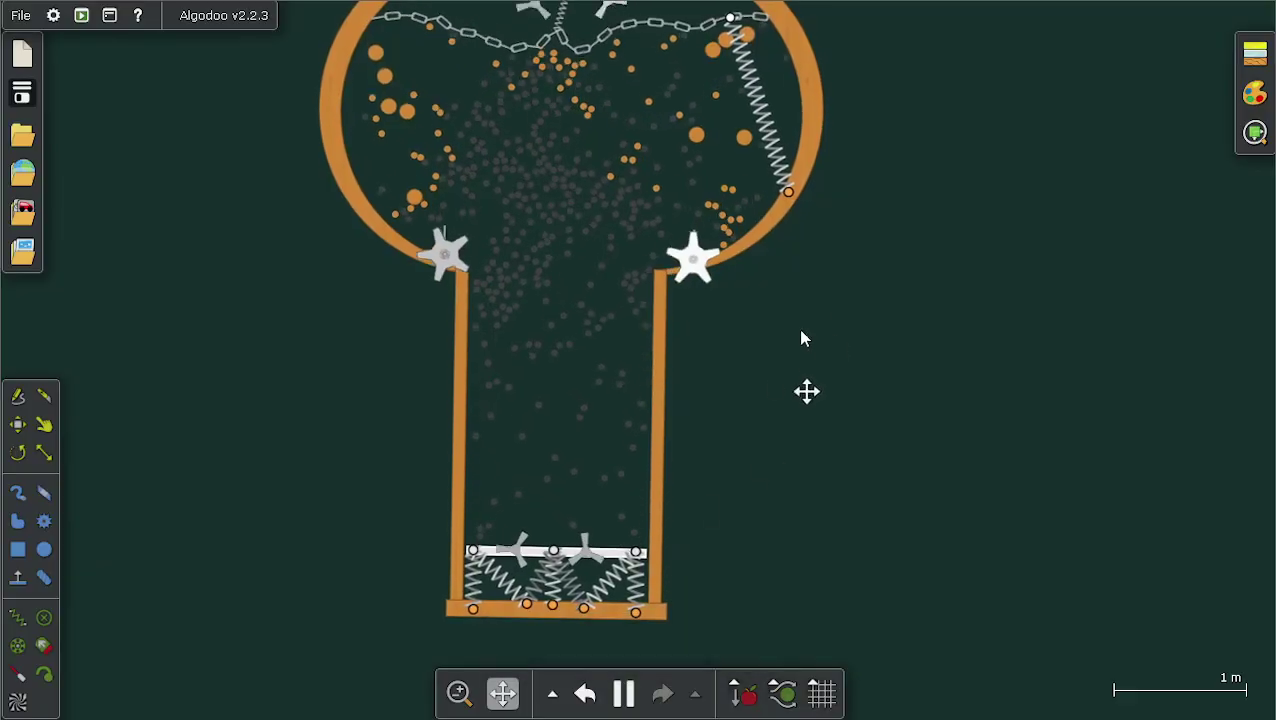
drag(810, 330, 855, 350)
mouse_move(624, 692)
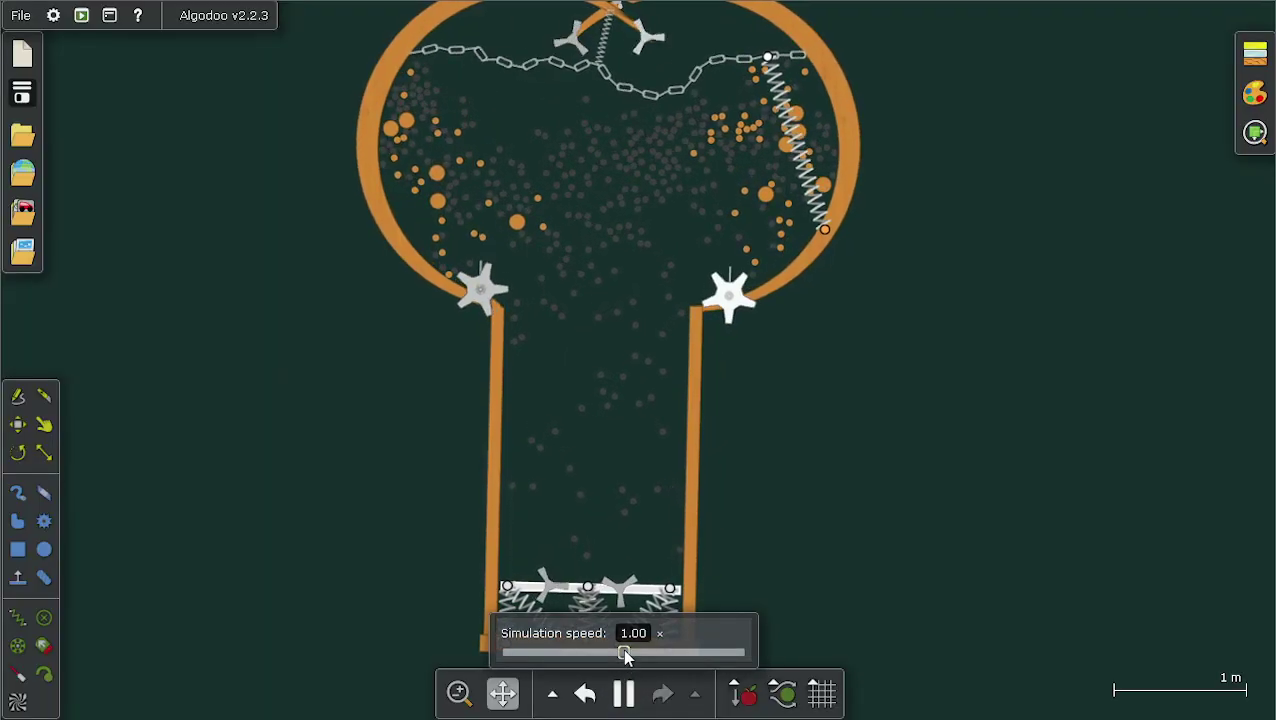
drag(622, 648, 746, 652)
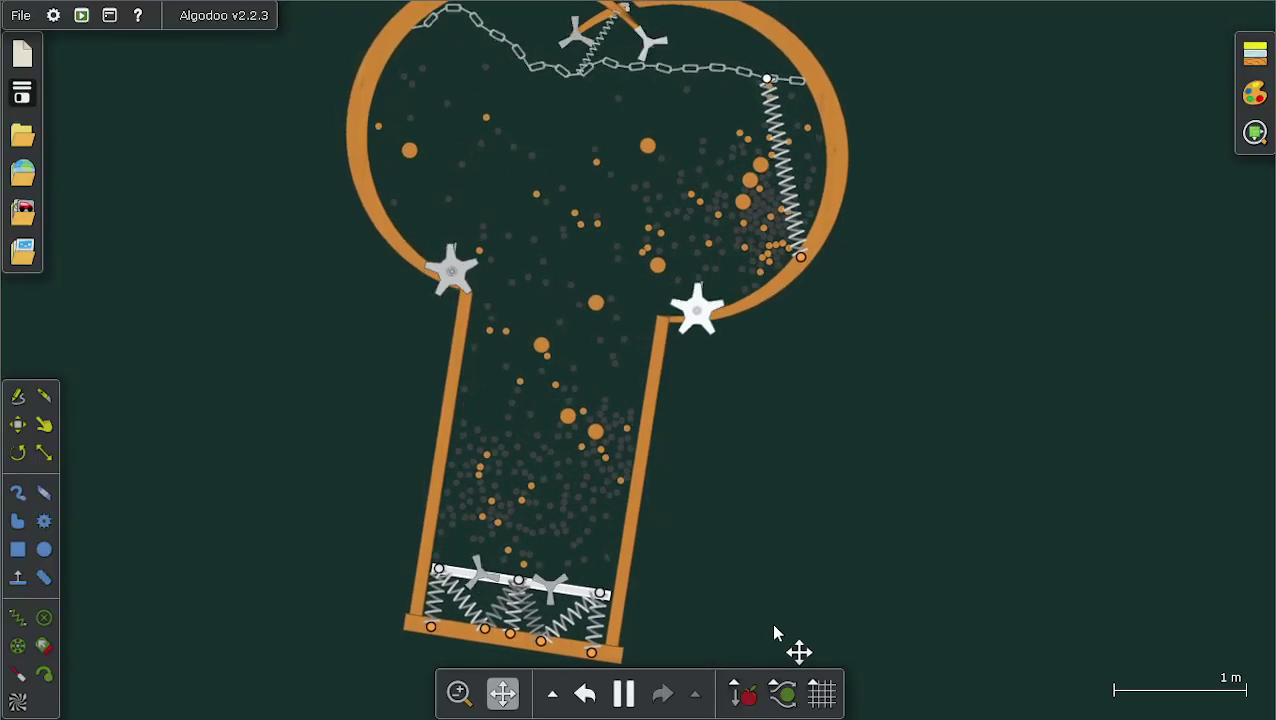
scroll(814, 22, up, 4)
scroll(802, 153, up, 8)
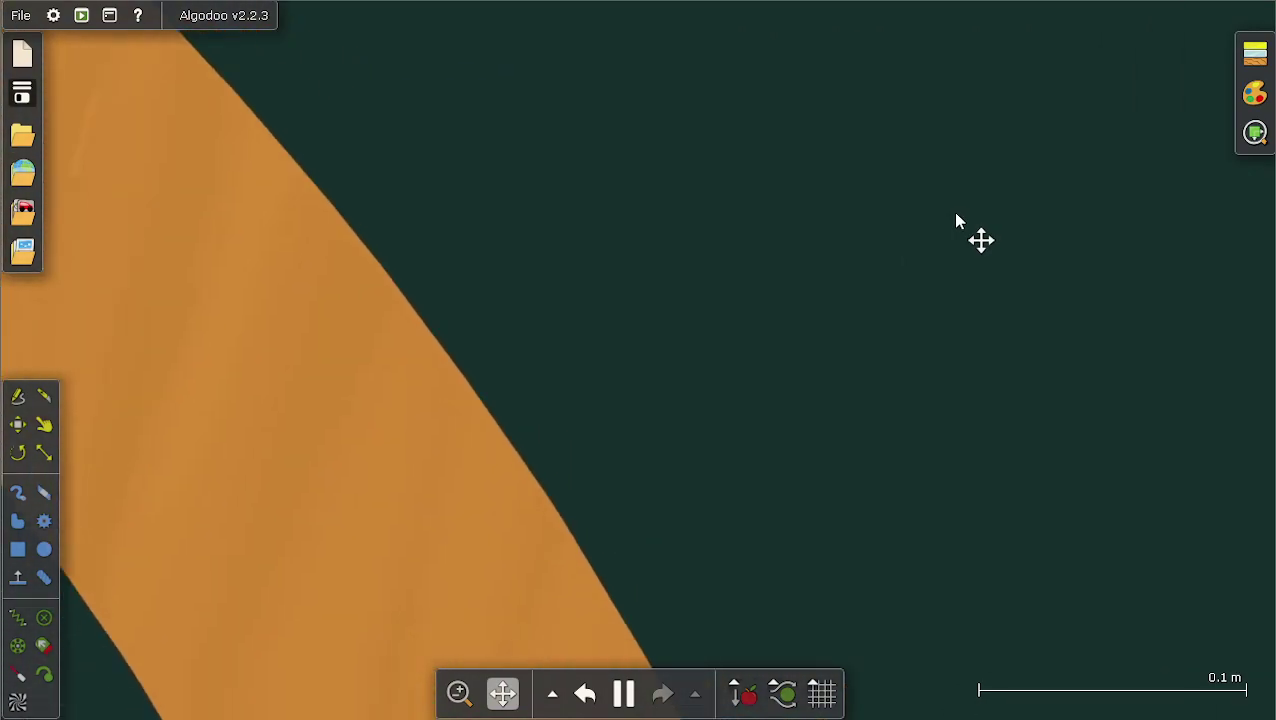
scroll(923, 212, down, 1)
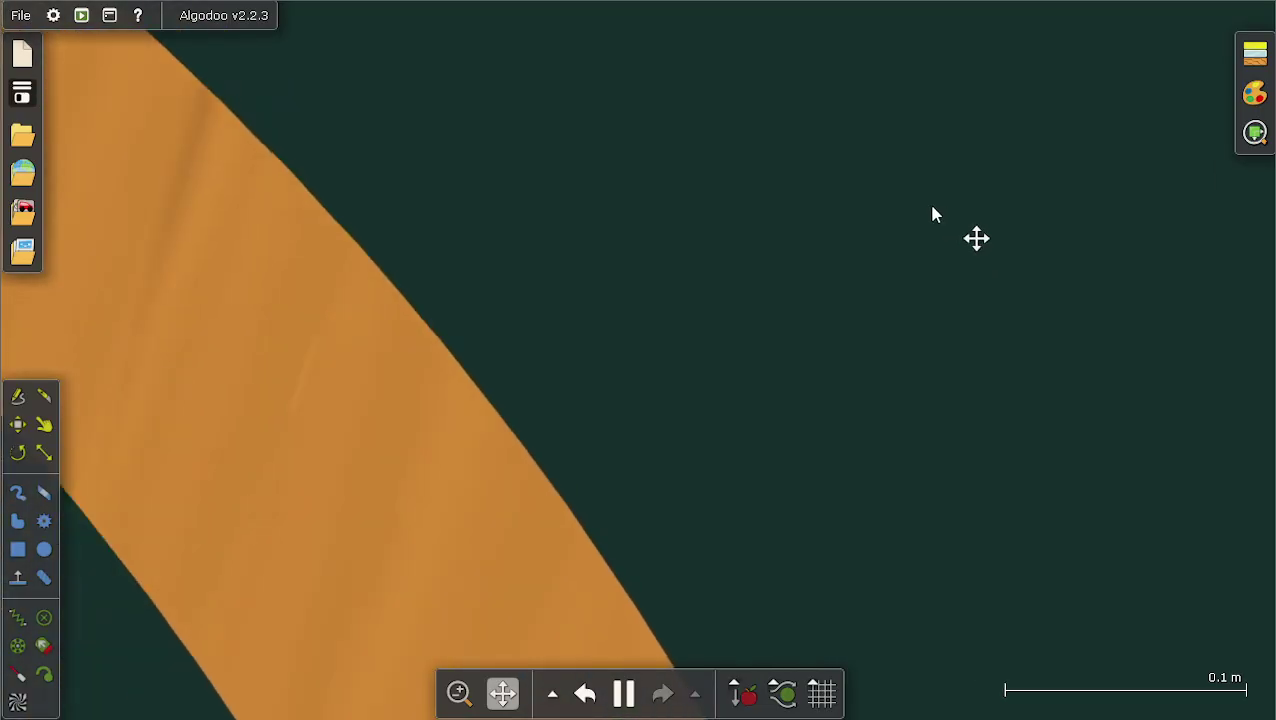
scroll(923, 212, down, 10)
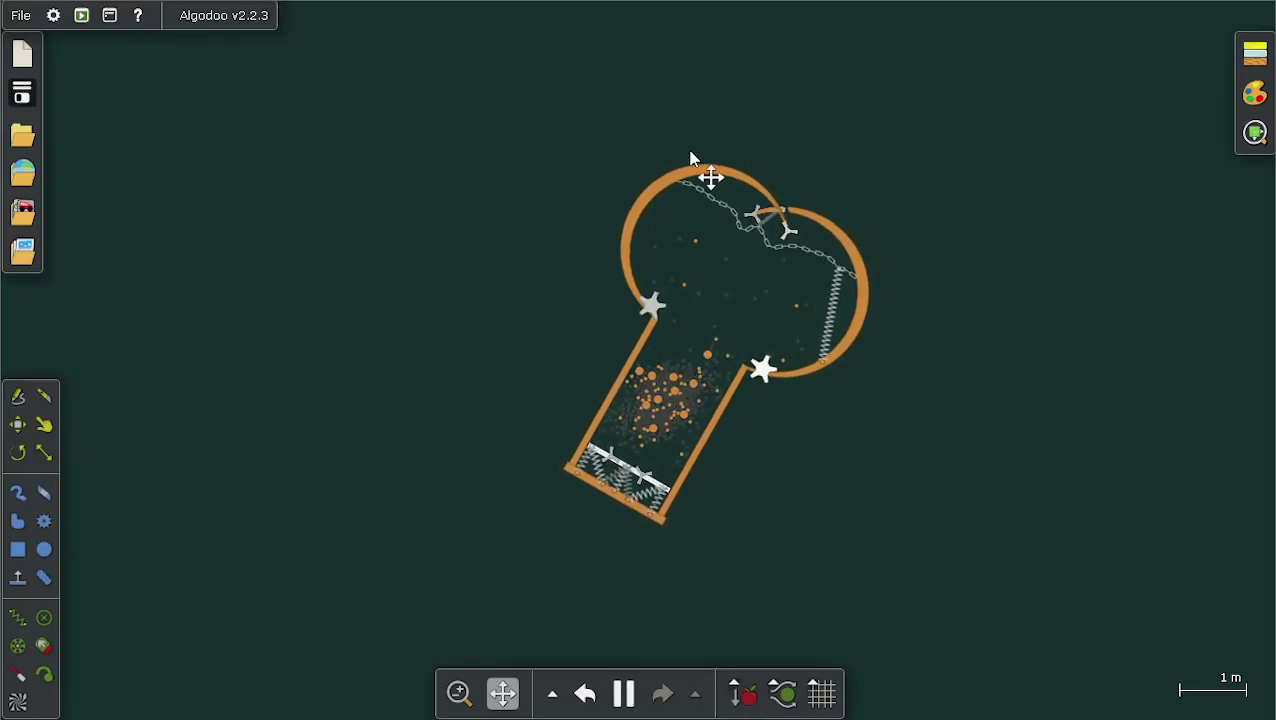
scroll(703, 358, up, 8)
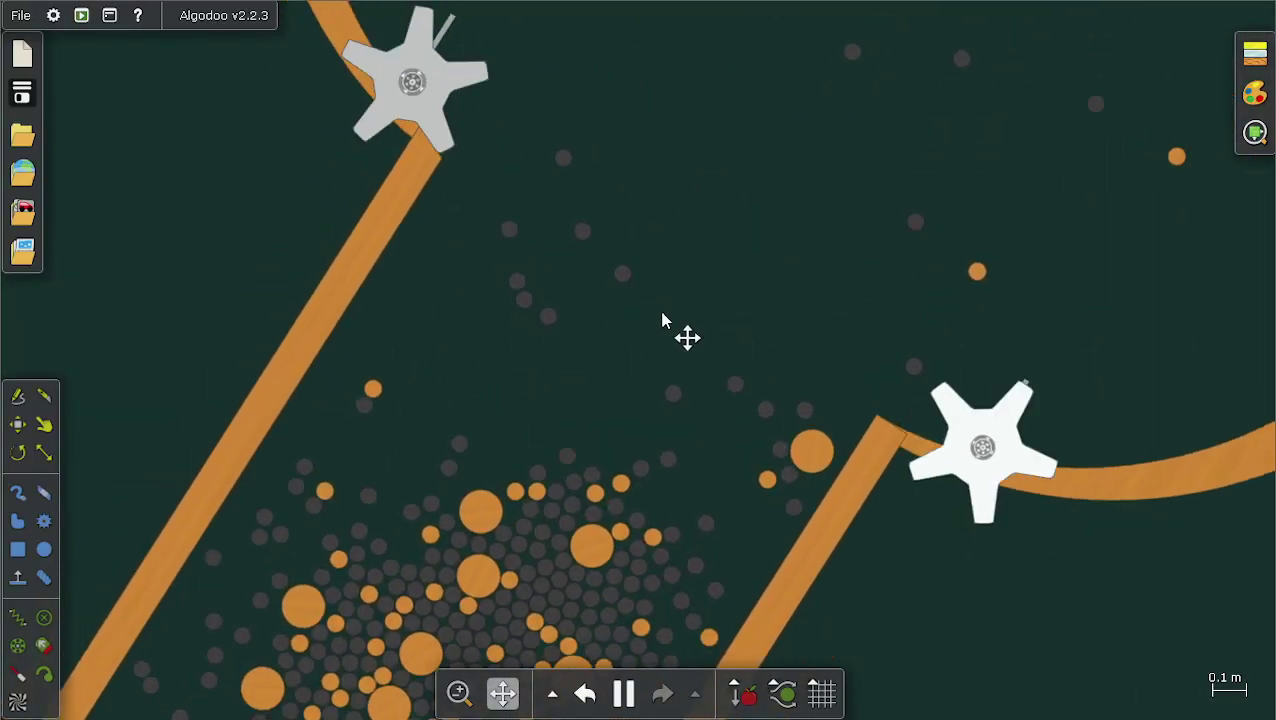
scroll(662, 320, down, 8)
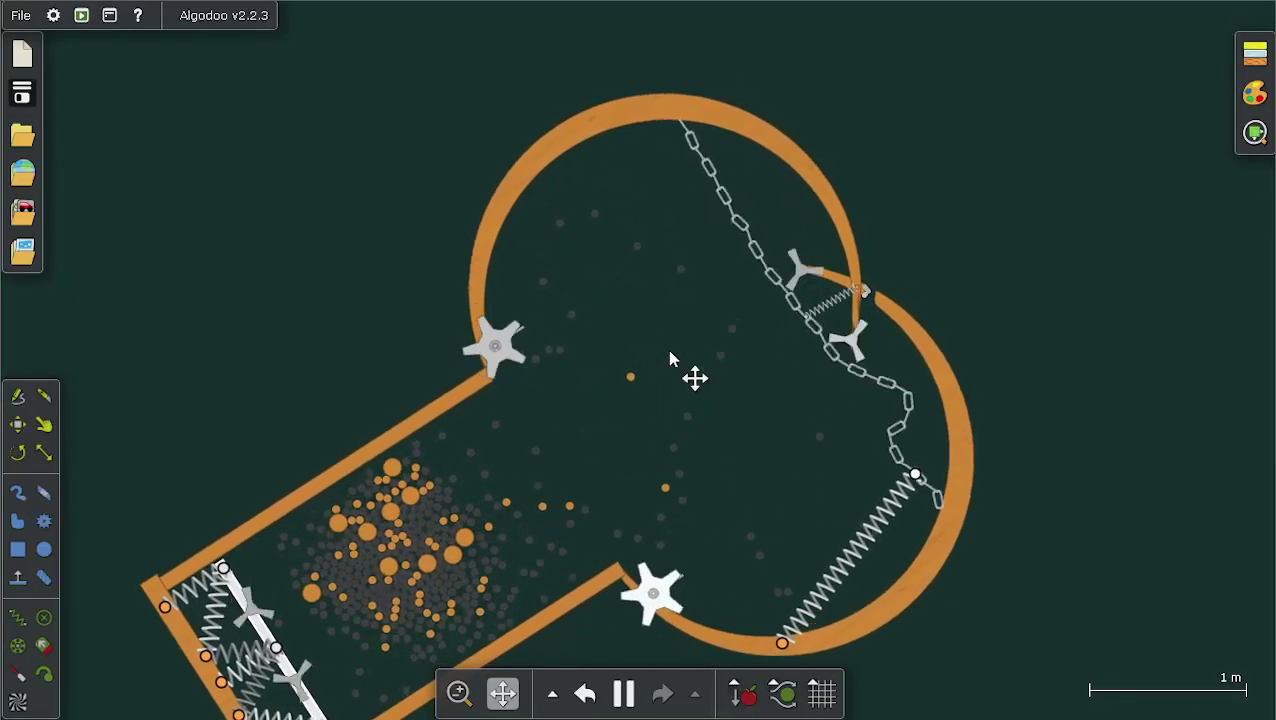
Enter 9999 as the simulation speed
mouse_move(624, 693)
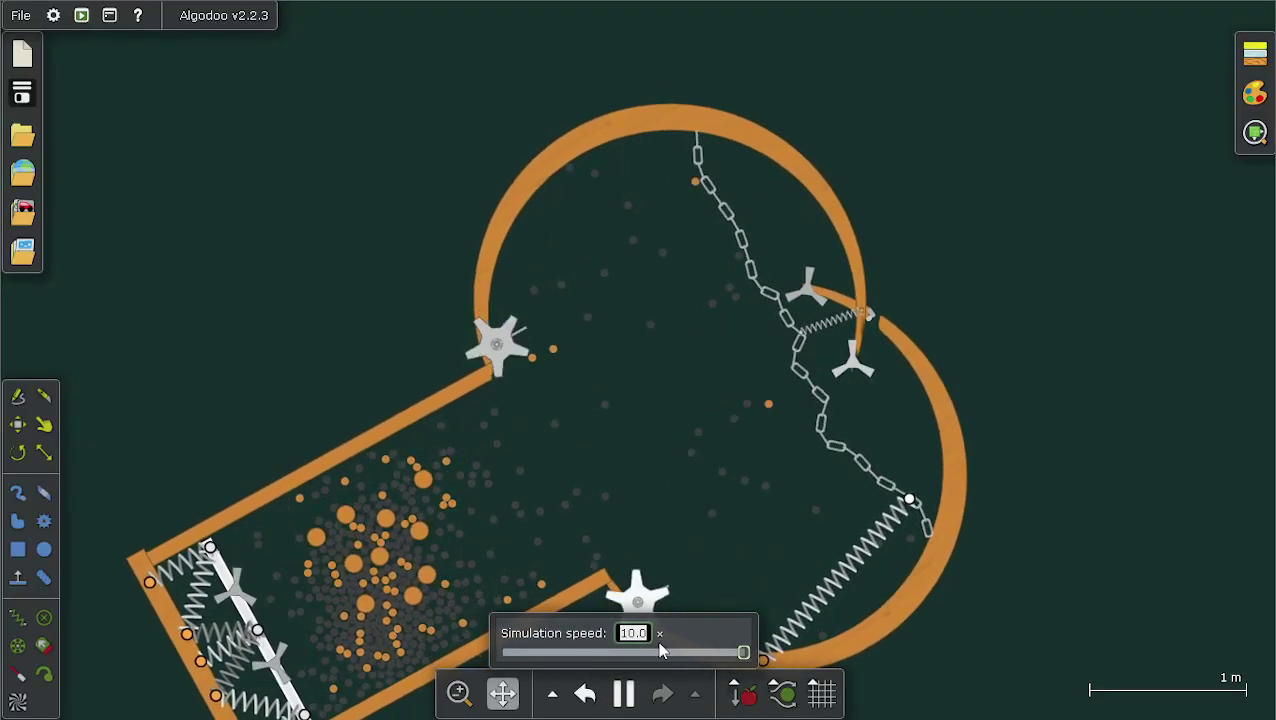
text(9999)
key(Return)
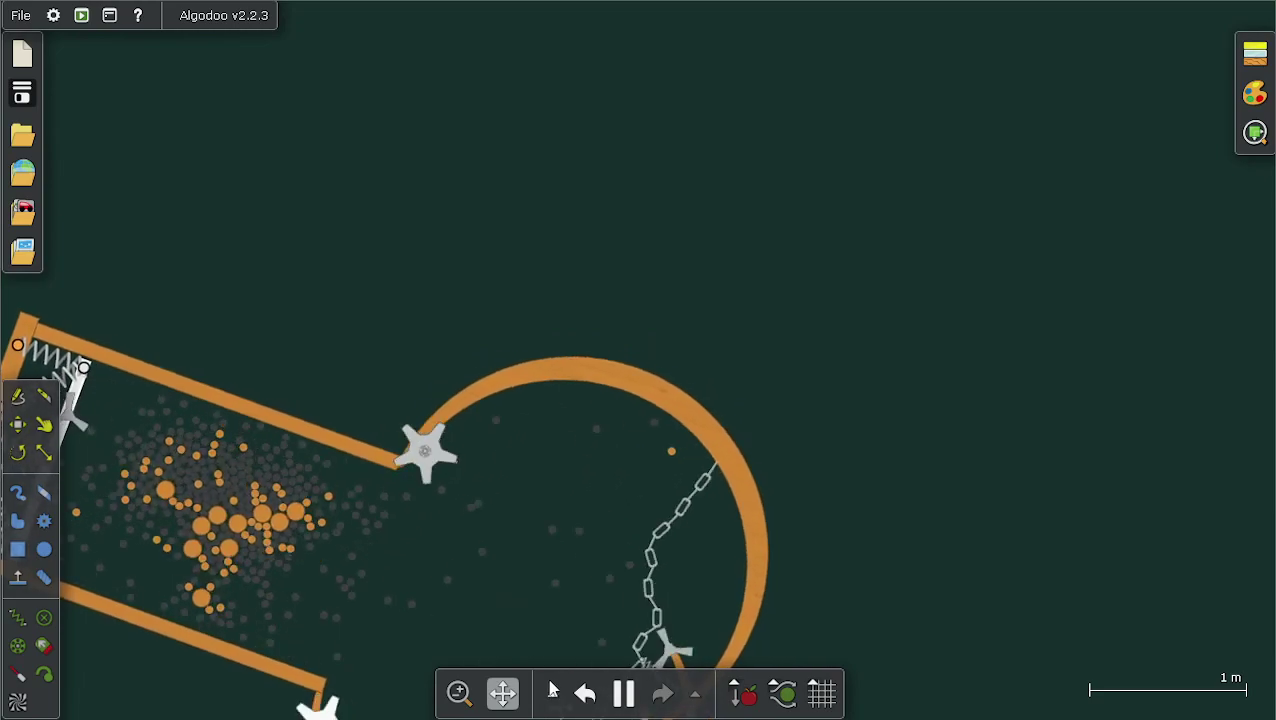
Undo the simulation to restore the starting layout and bring the second ship into view
click(586, 694)
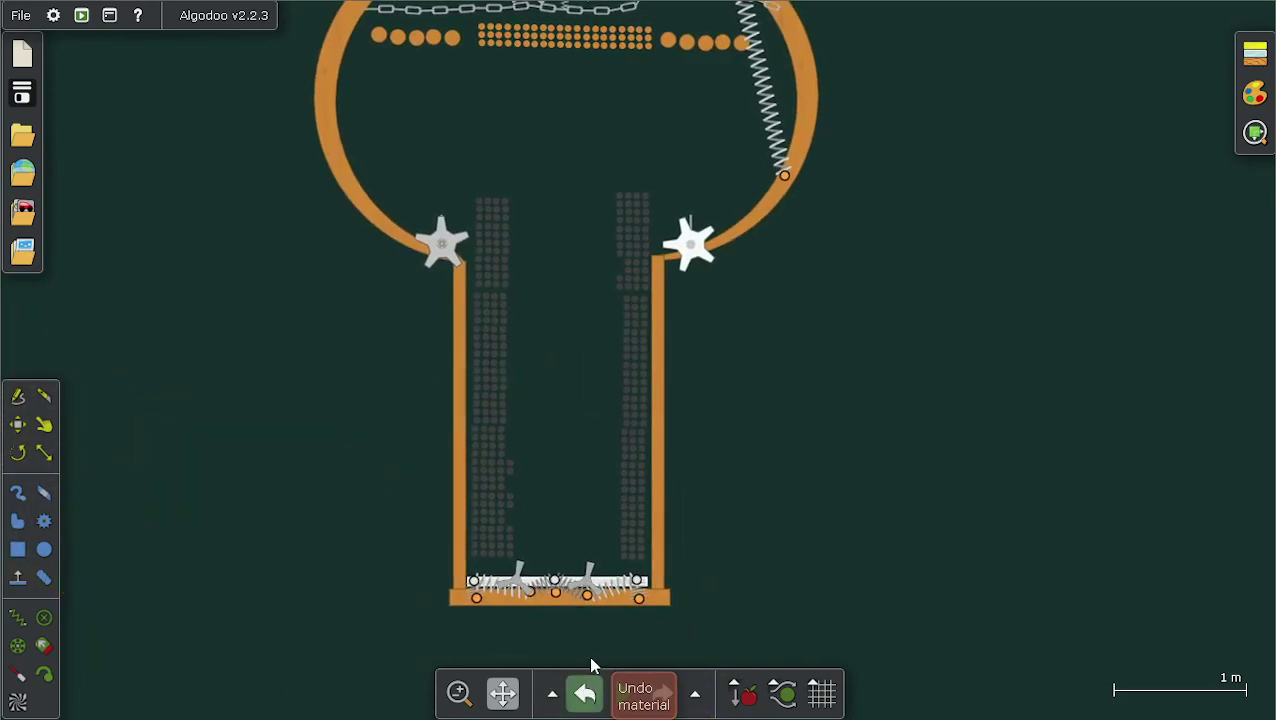
scroll(623, 498, down, 5)
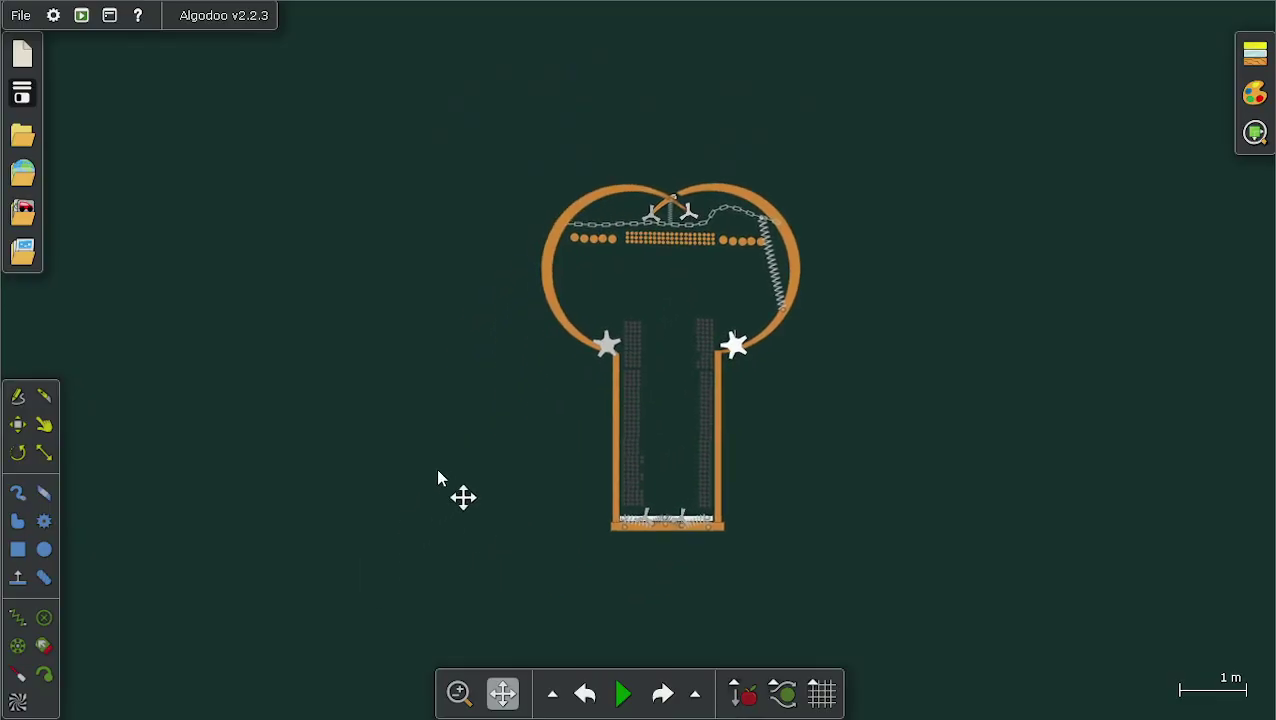
scroll(436, 468, down, 5)
drag(452, 495, 980, 360)
Zoom in and out to inspect the springs and chain
scroll(515, 455, up, 5)
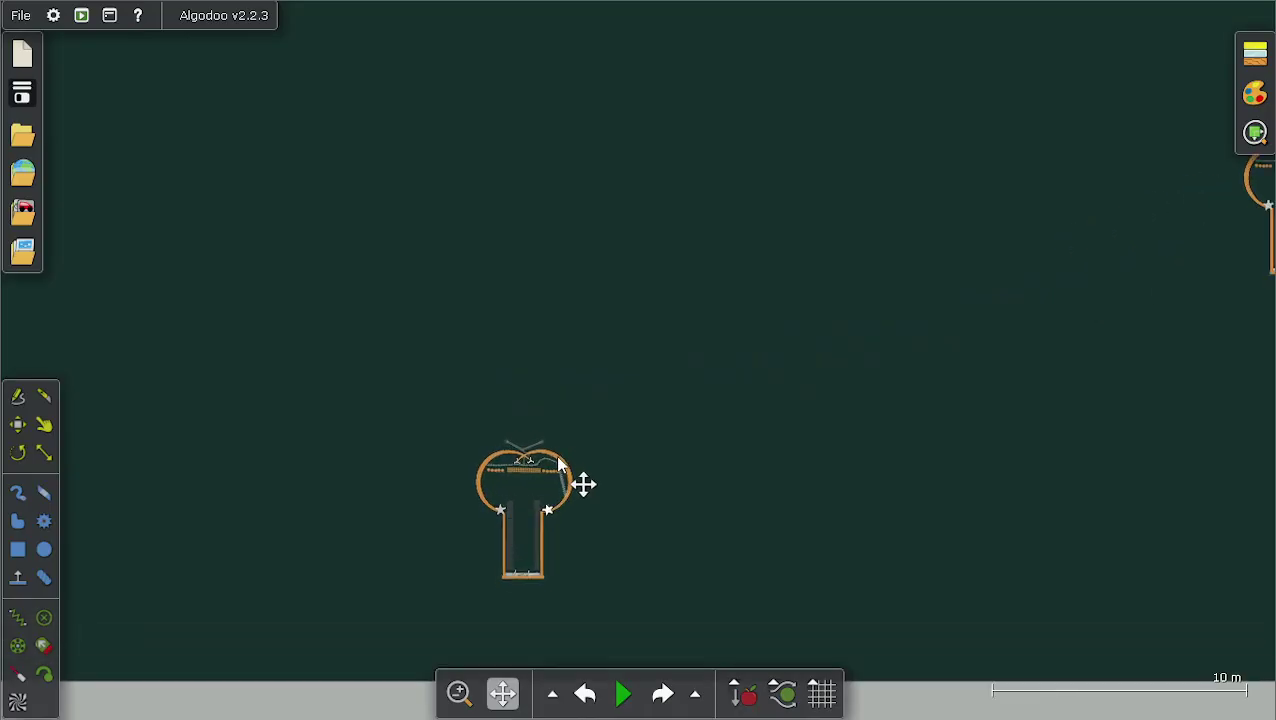
scroll(498, 470, up, 6)
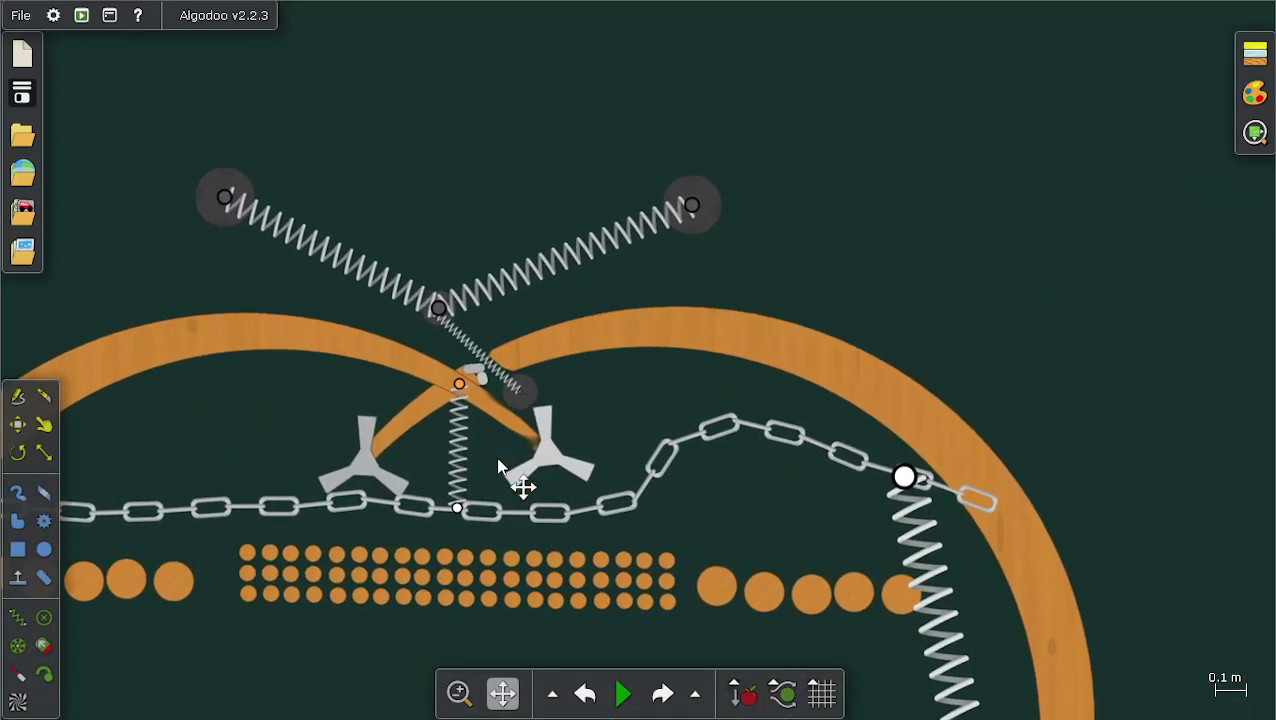
scroll(500, 468, down, 5)
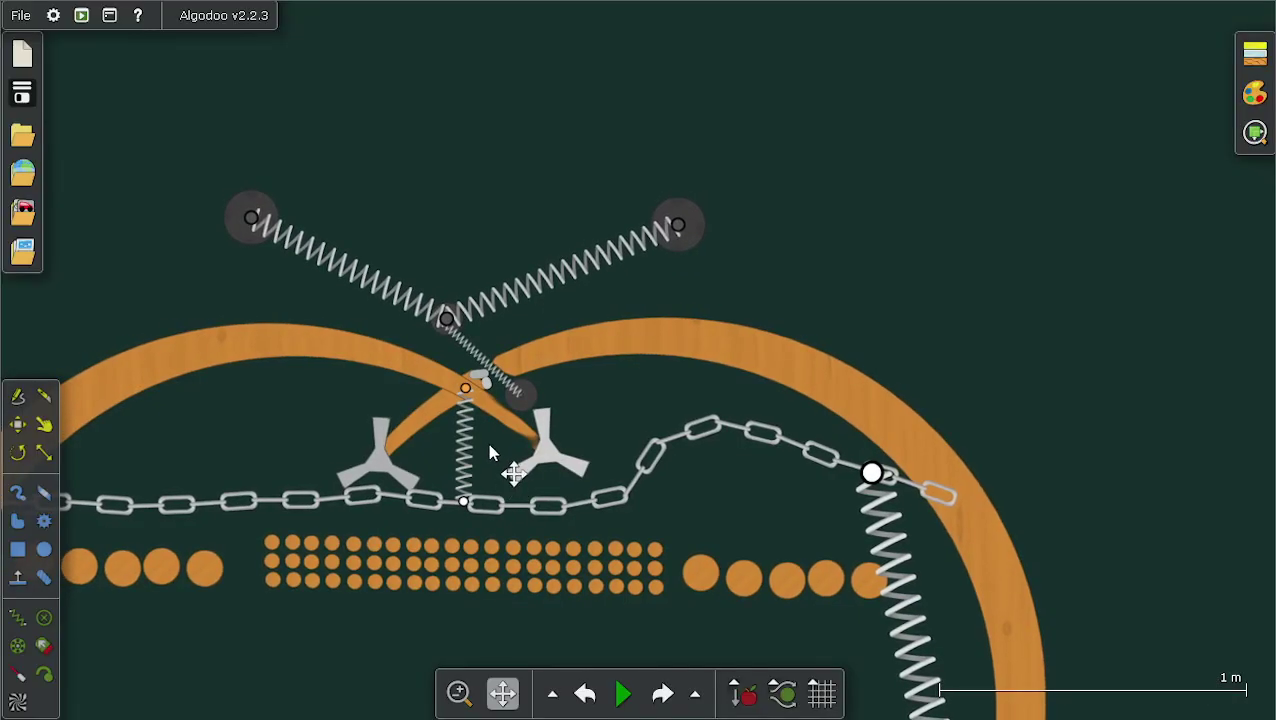
scroll(489, 451, down, 3)
scroll(489, 440, up, 6)
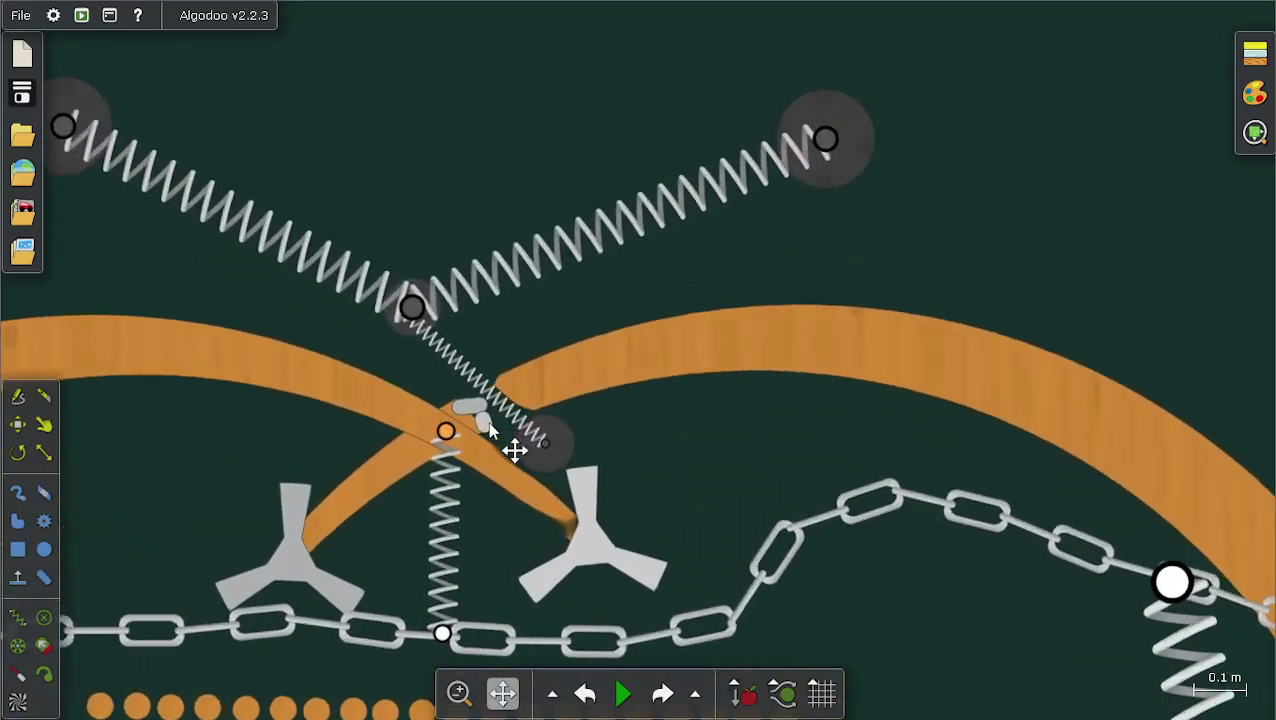
scroll(489, 427, up, 2)
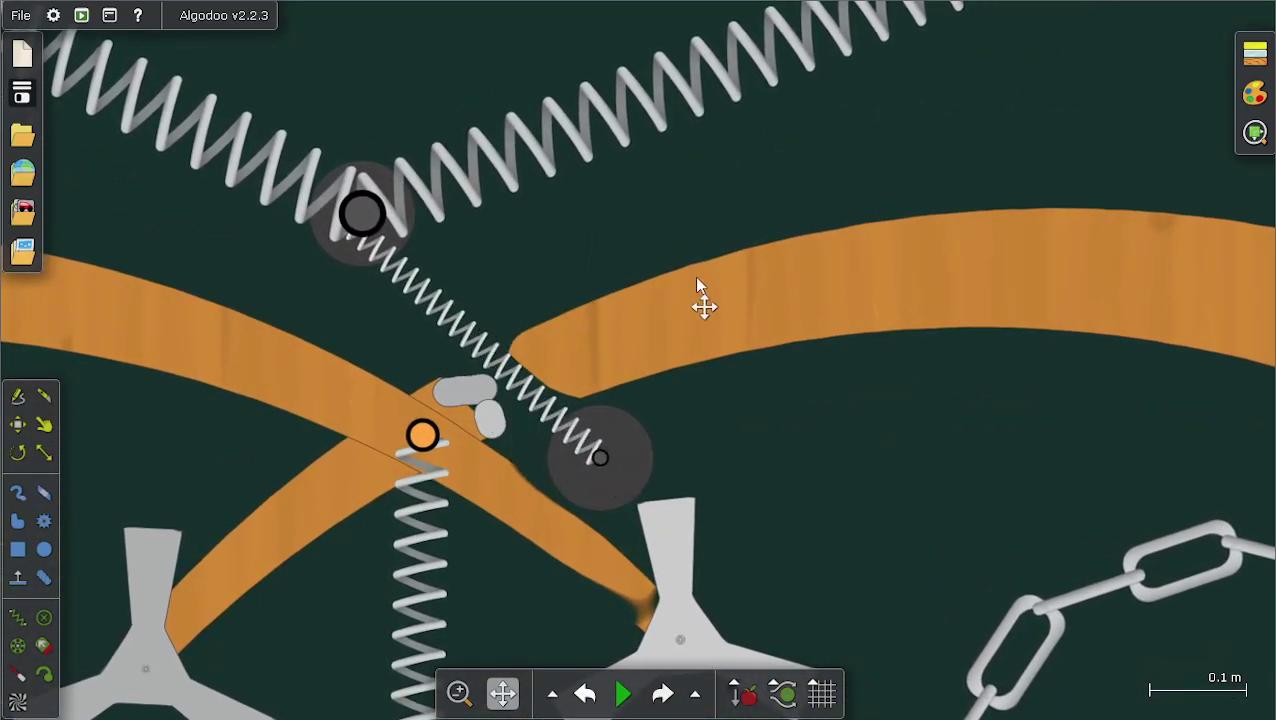
scroll(340, 315, down, 2)
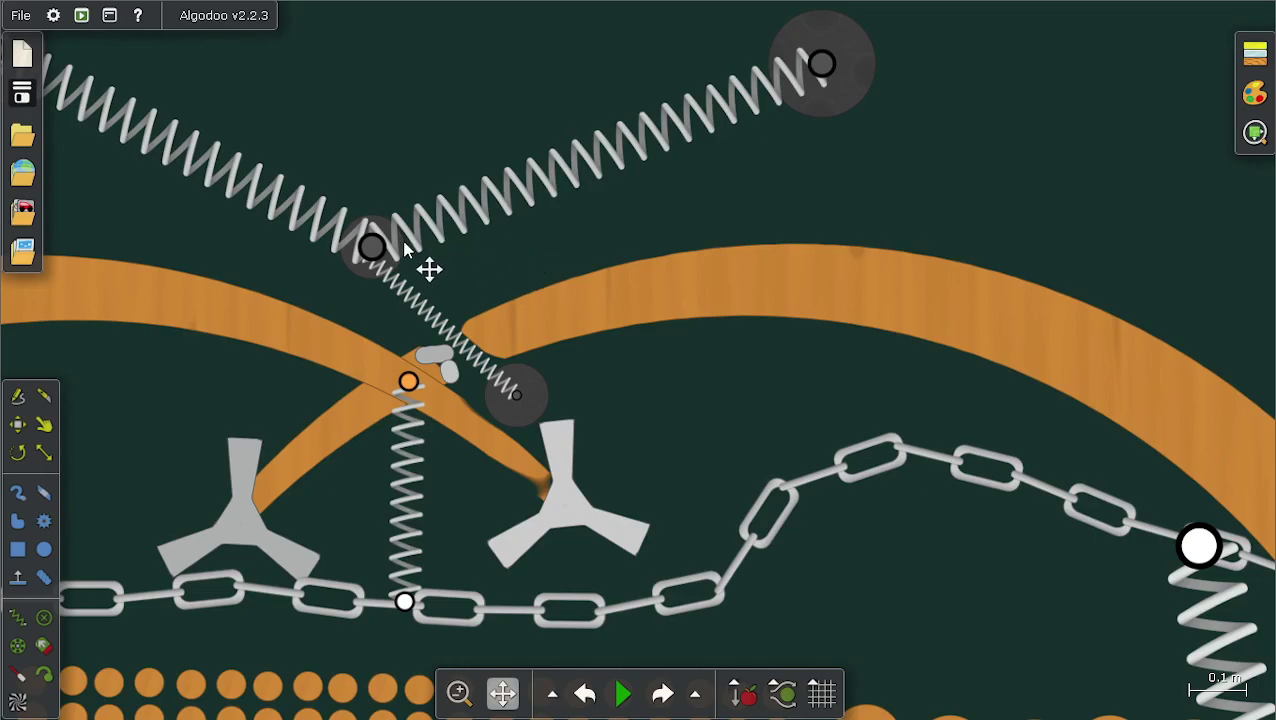
scroll(560, 215, down, 2)
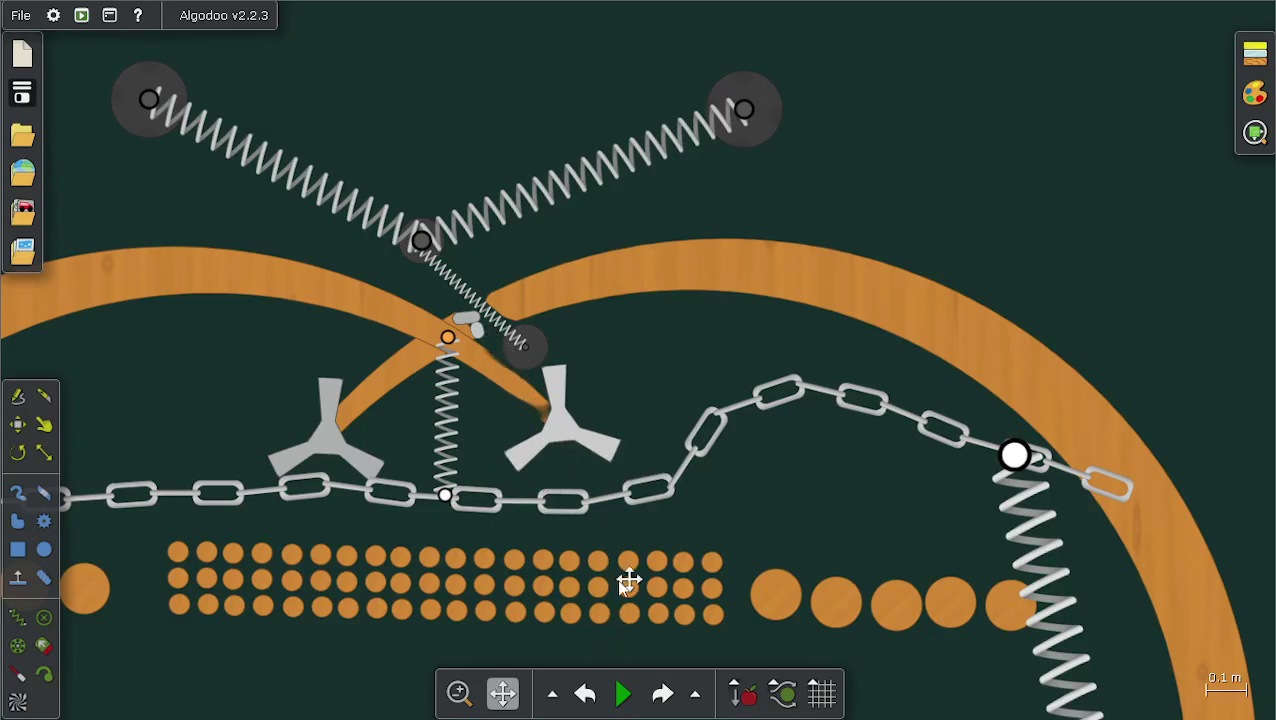
Start the simulation from the reset layout and raise its speed to about 5.5x
click(620, 695)
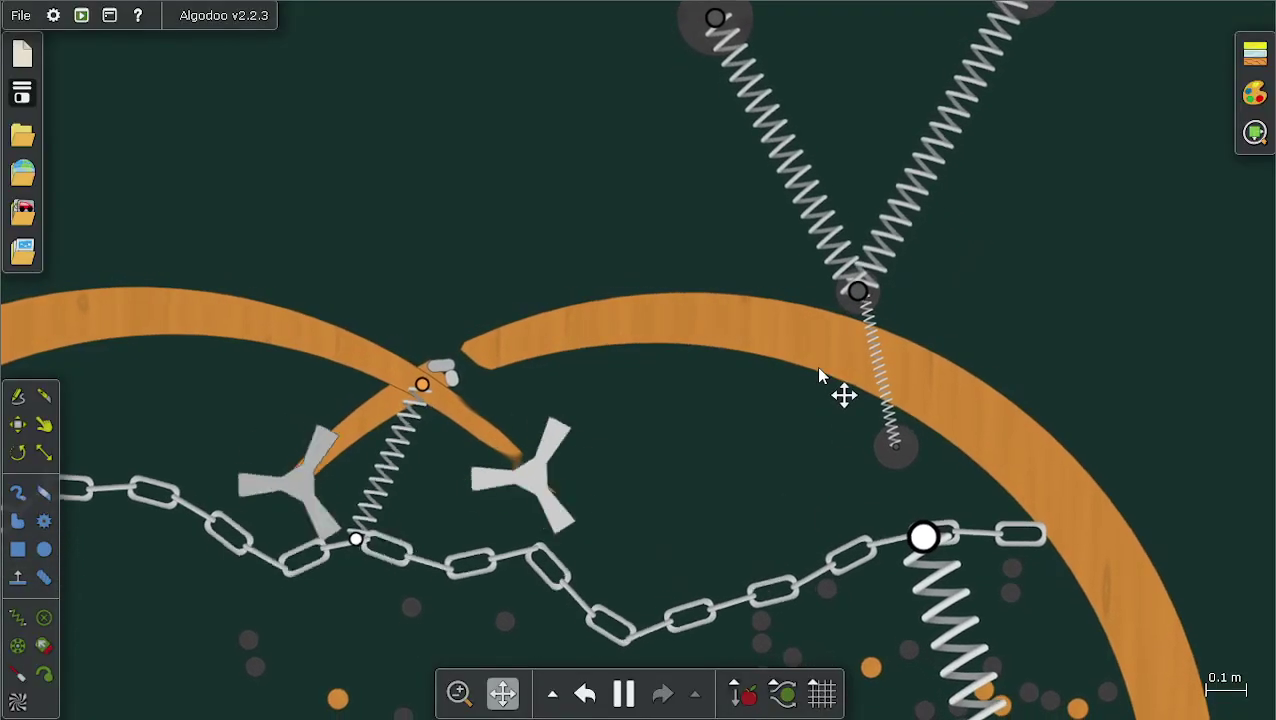
scroll(763, 188, down, 5)
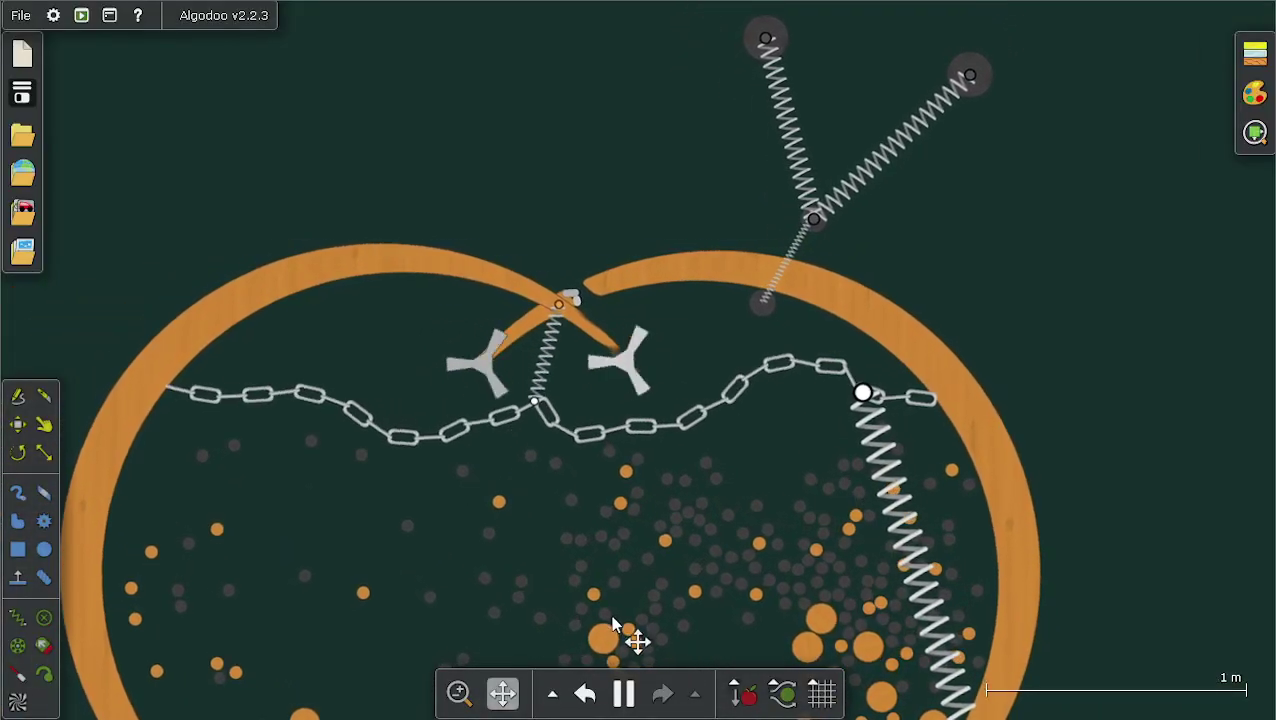
mouse_move(621, 697)
drag(618, 650, 746, 655)
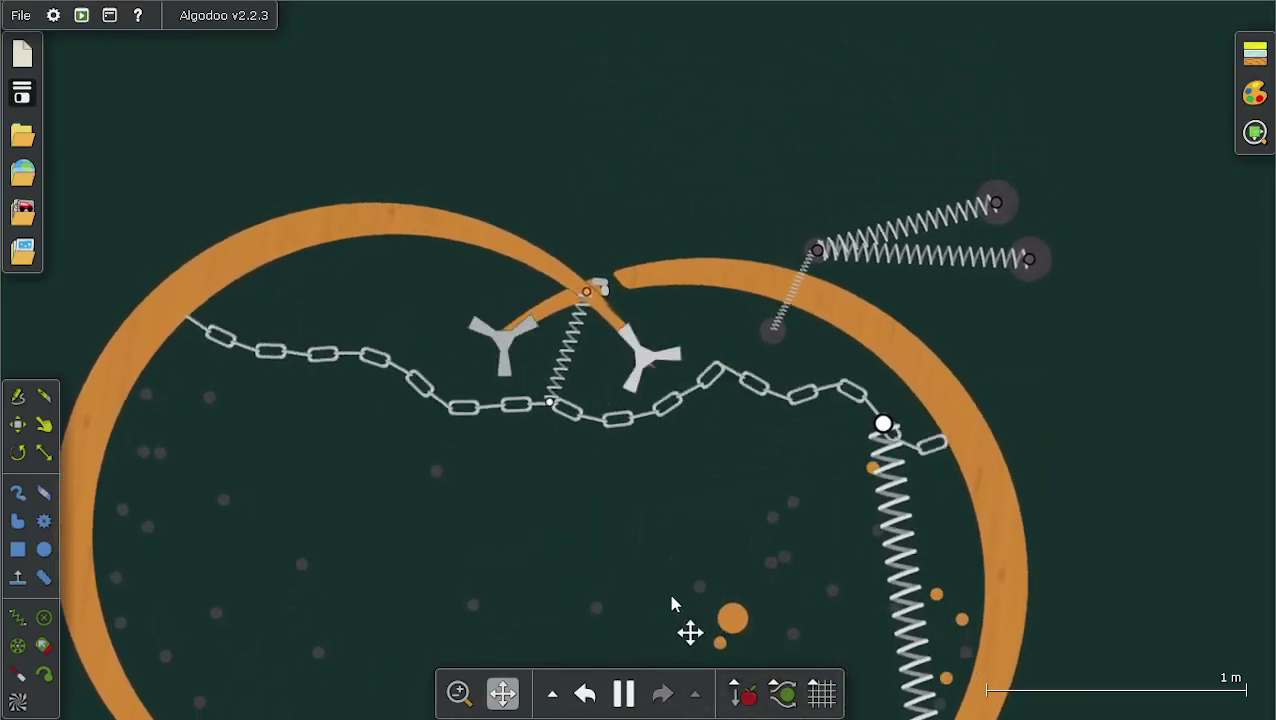
scroll(970, 348, up, 5)
scroll(970, 348, up, 5)
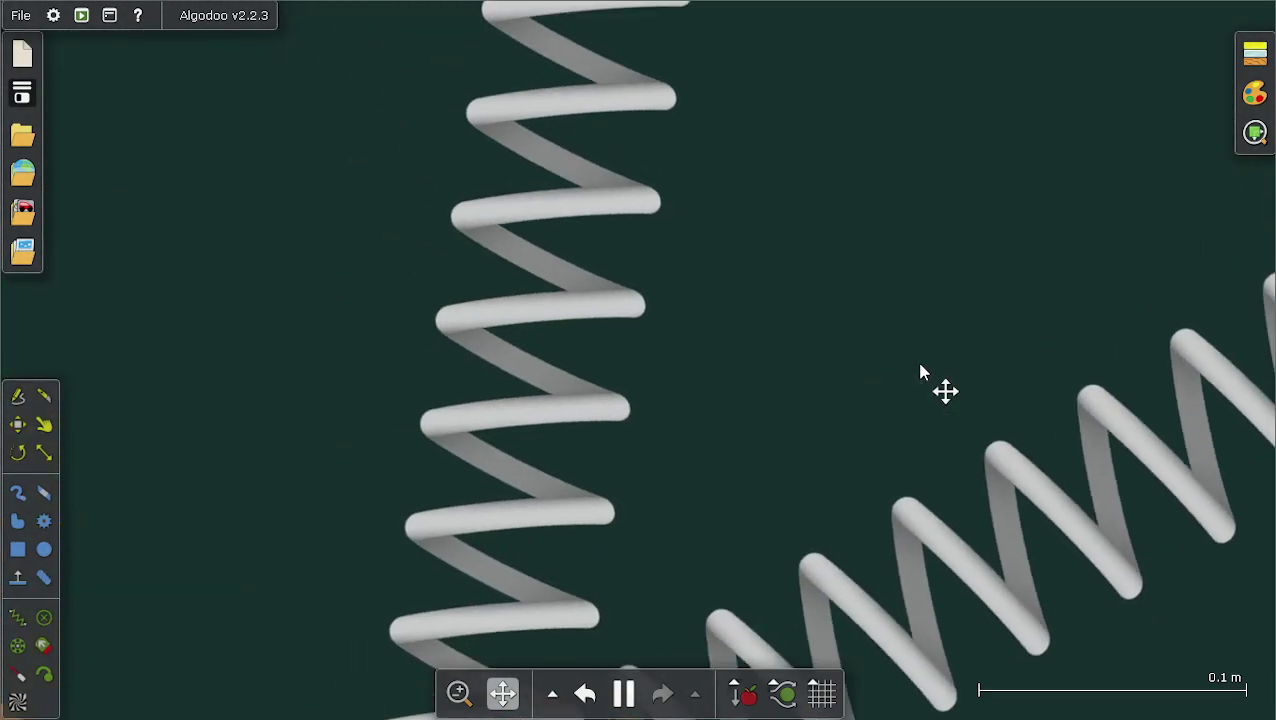
scroll(920, 372, down, 8)
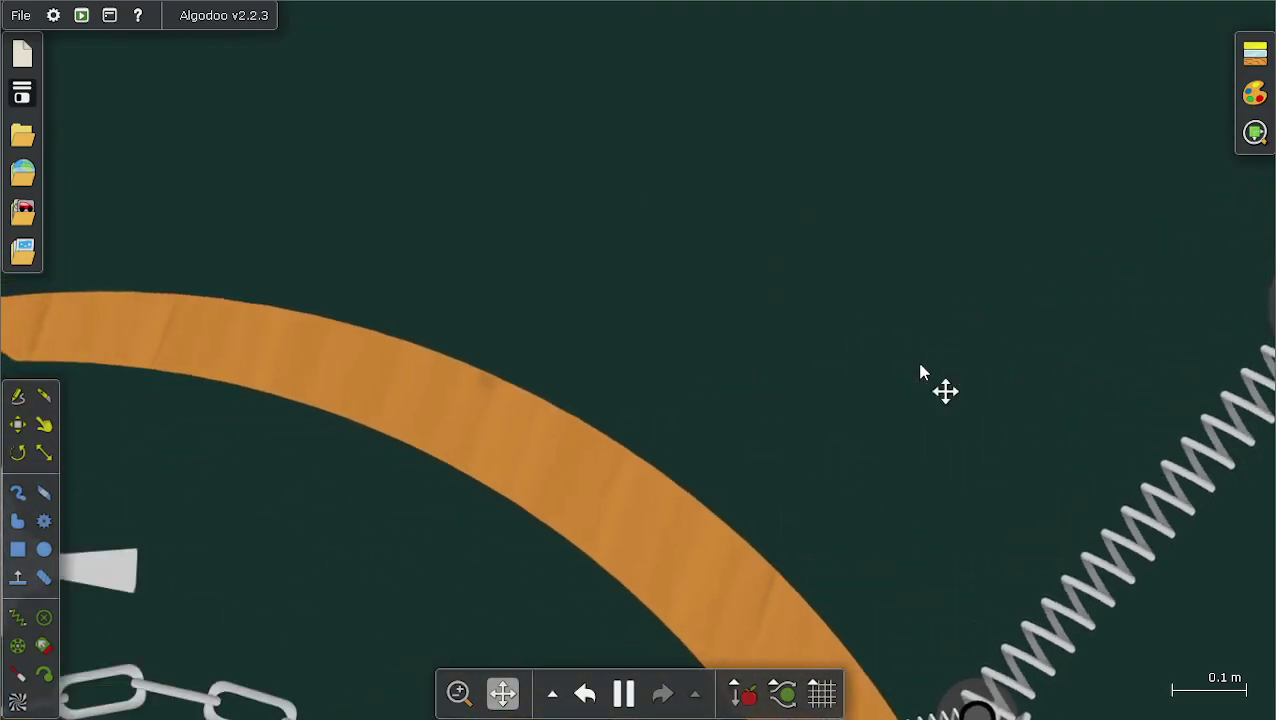
Zoom in and out on the running contraption to watch the chain inside the ring
scroll(920, 372, down, 5)
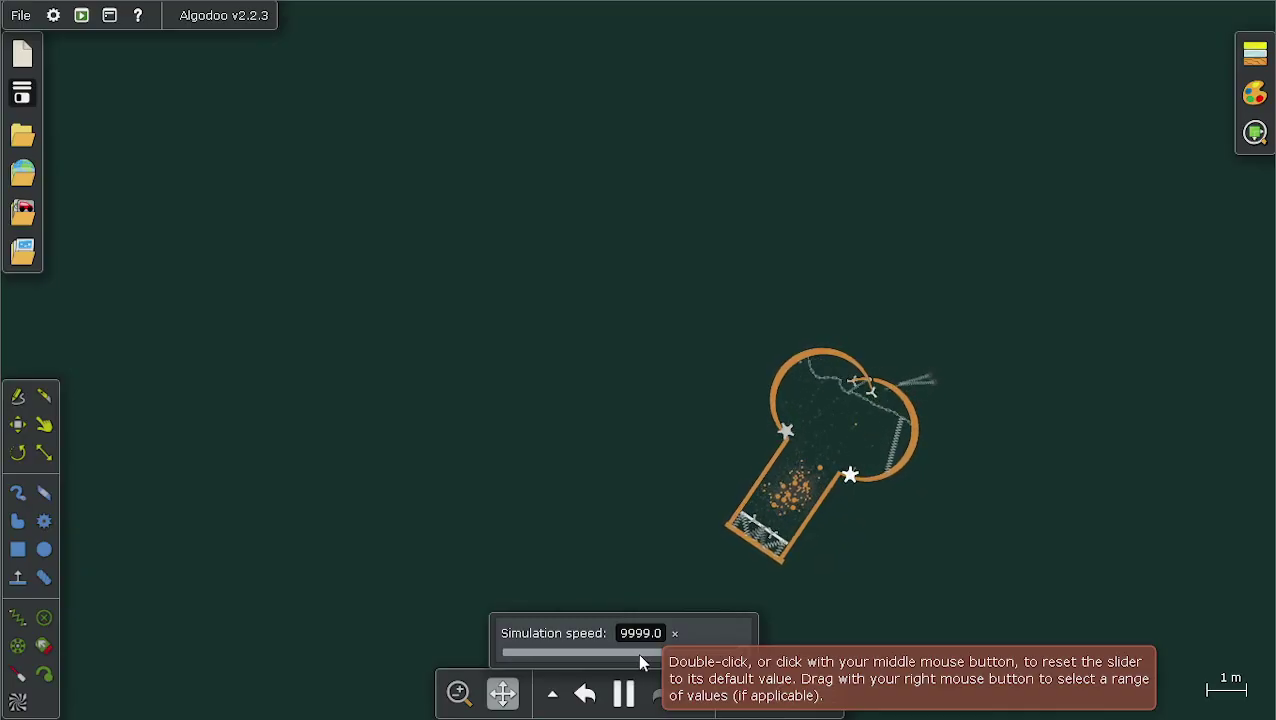
scroll(900, 445, up, 4)
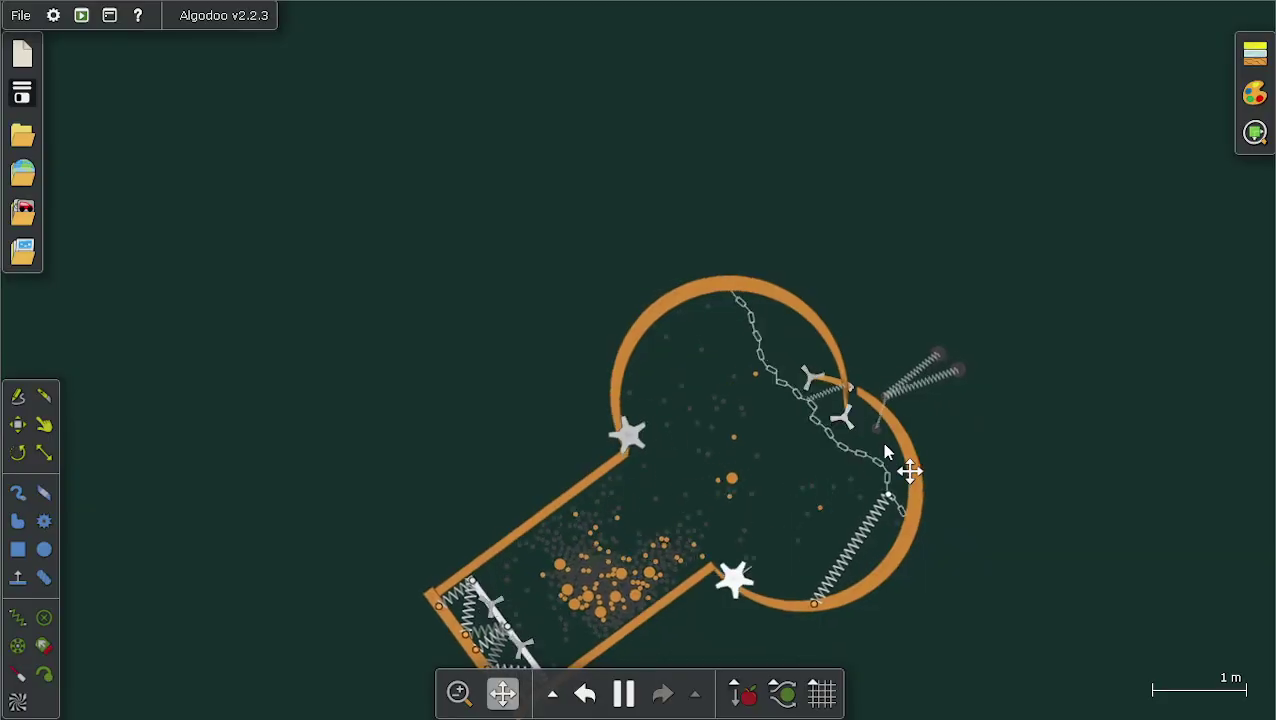
scroll(850, 273, up, 10)
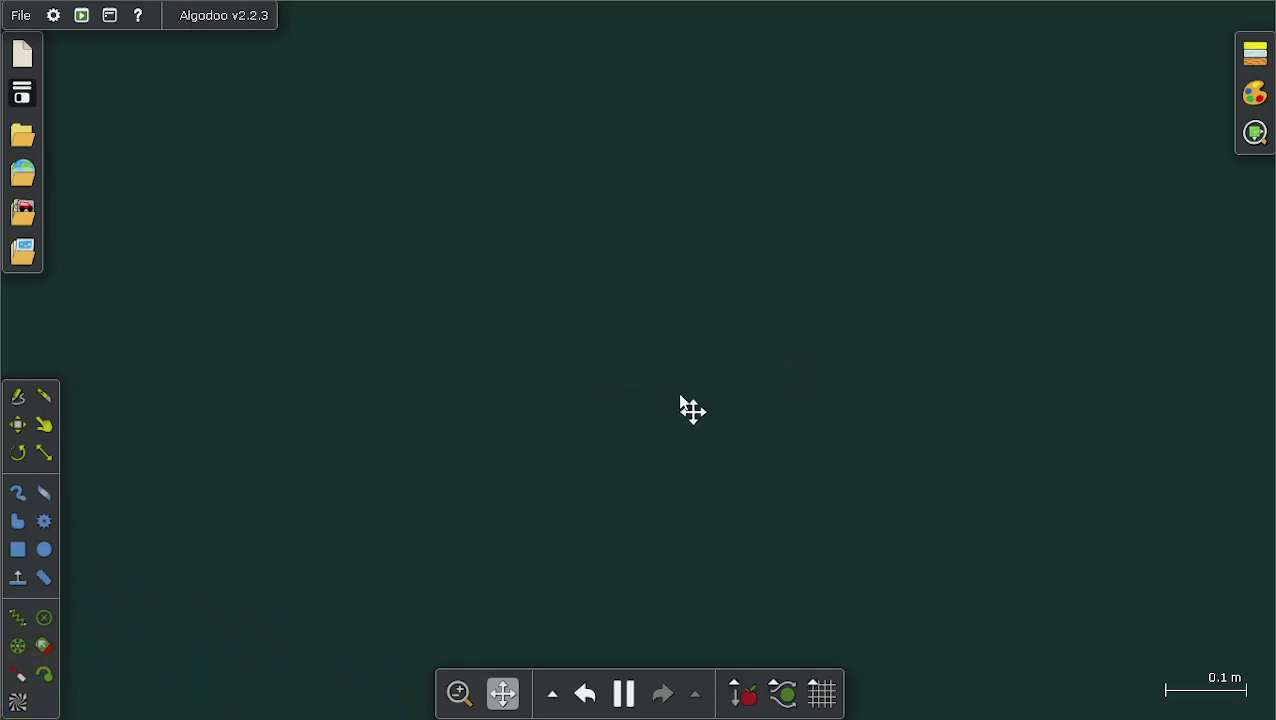
scroll(940, 474, down, 5)
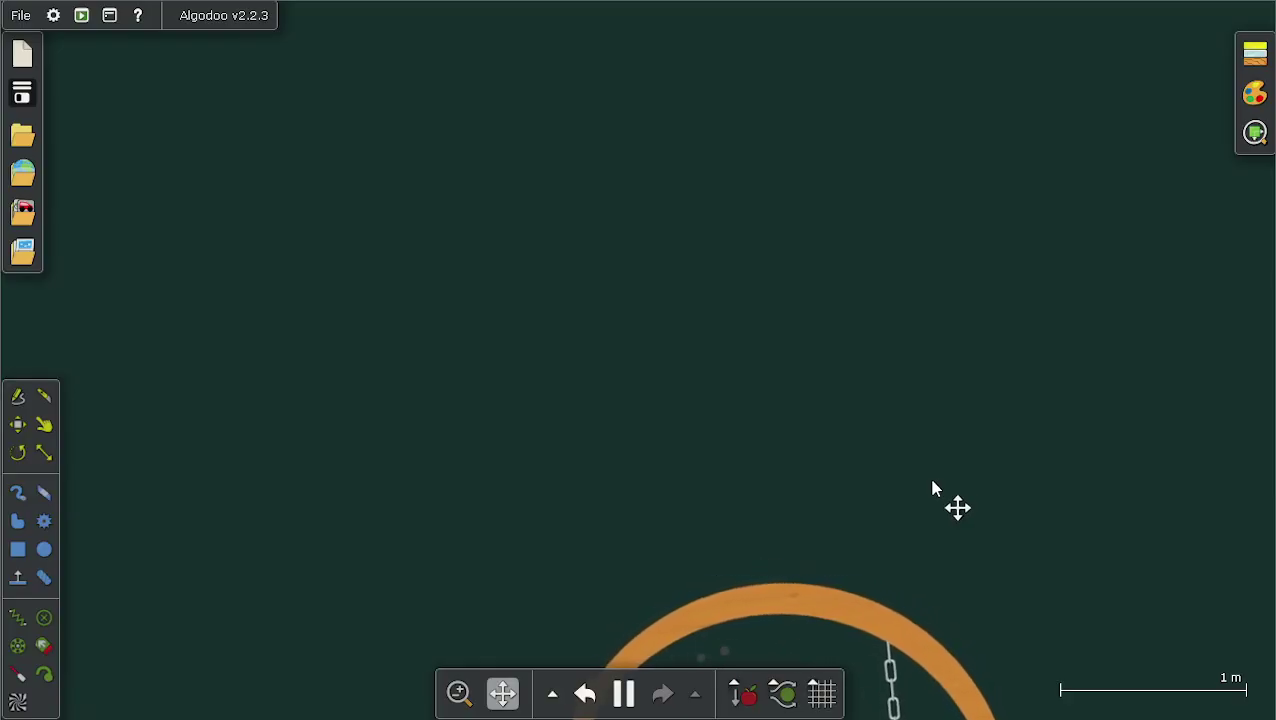
drag(829, 532, 733, 306)
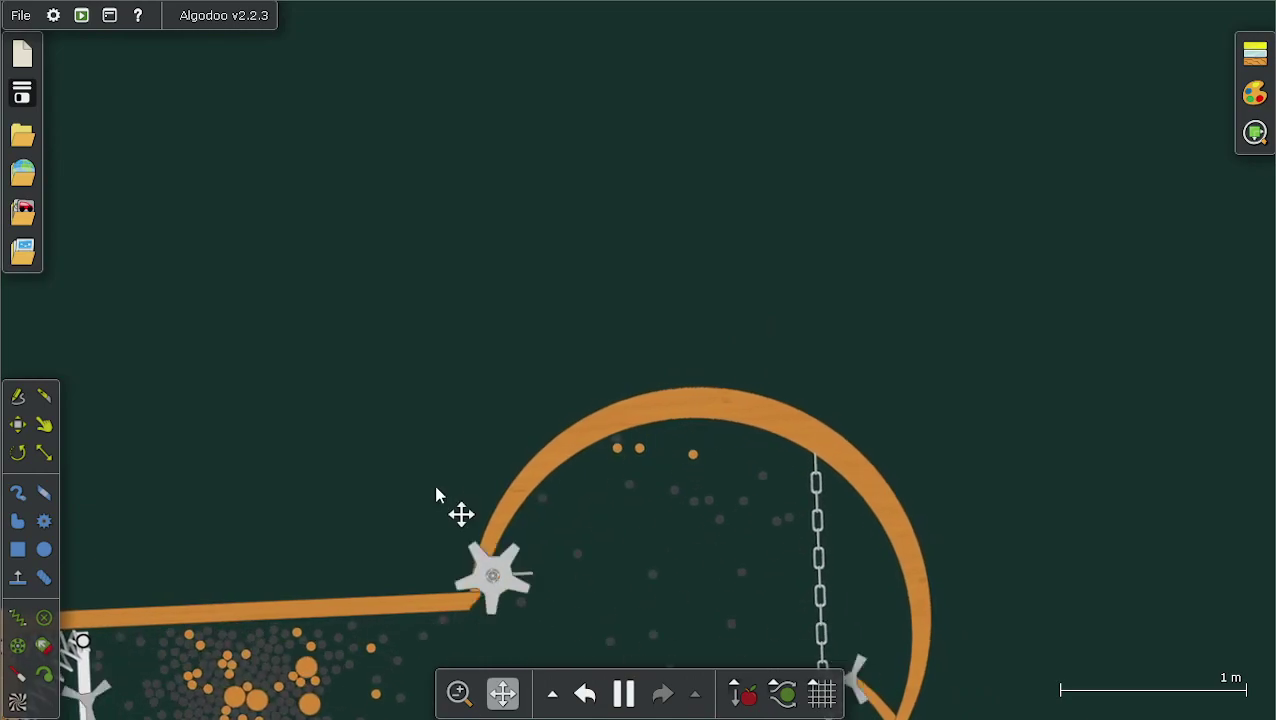
scroll(518, 511, down, 5)
scroll(478, 572, down, 3)
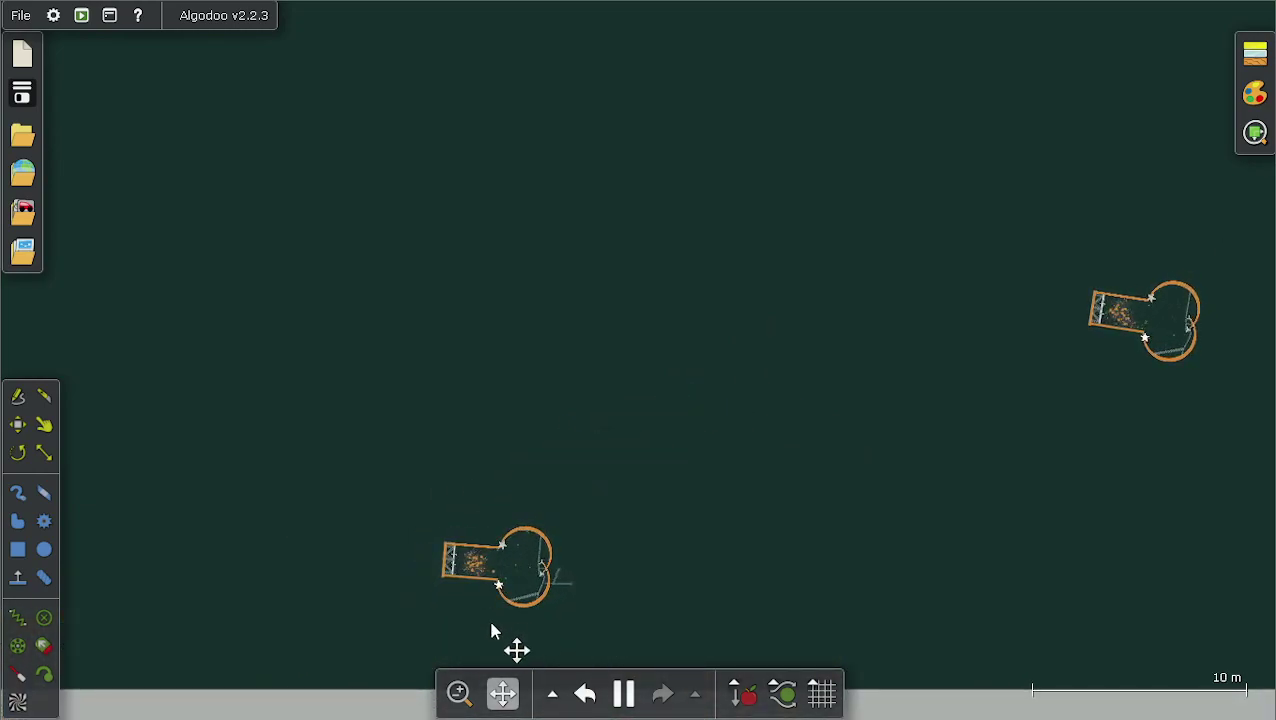
scroll(491, 625, up, 3)
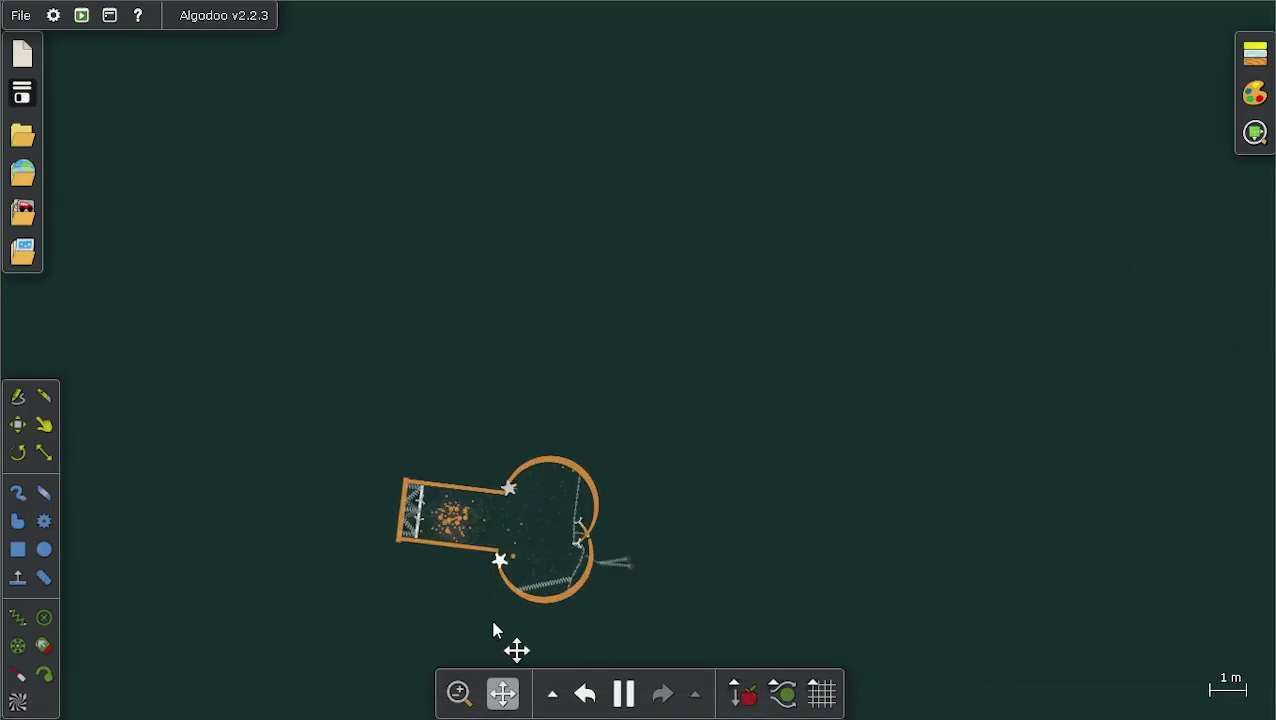
scroll(493, 628, down, 3)
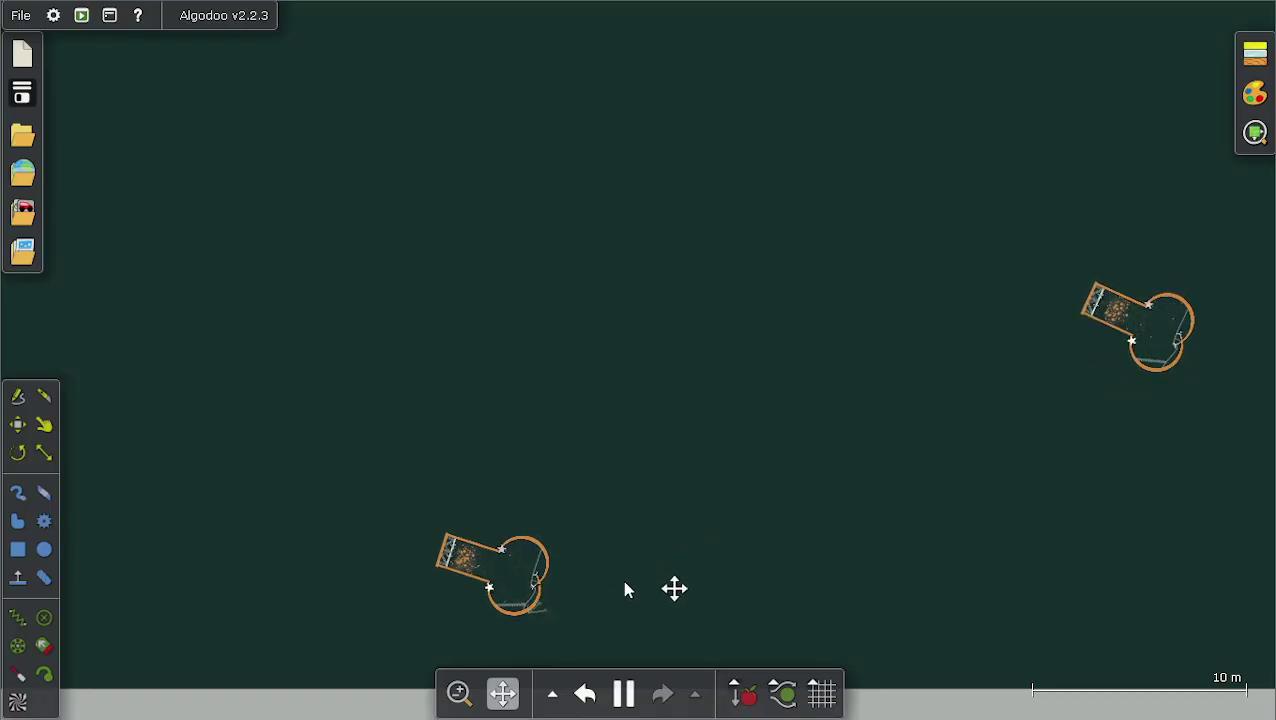
scroll(555, 566, up, 10)
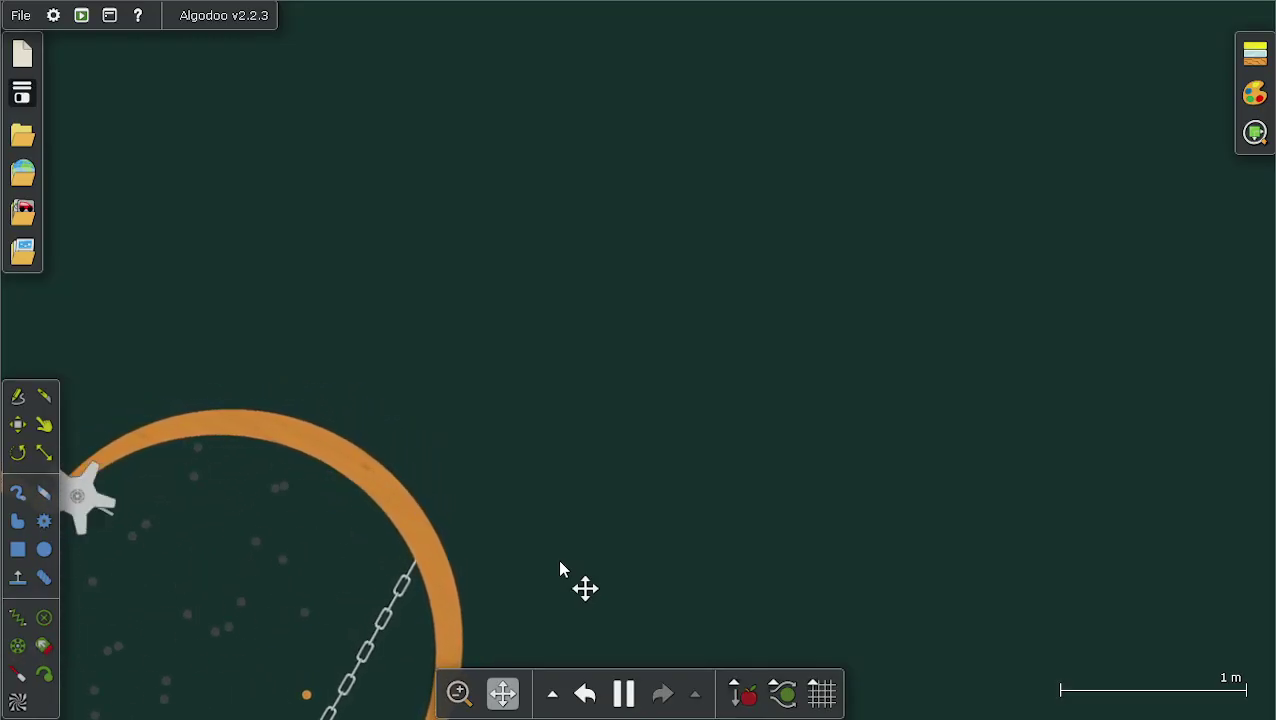
drag(510, 519, 786, 339)
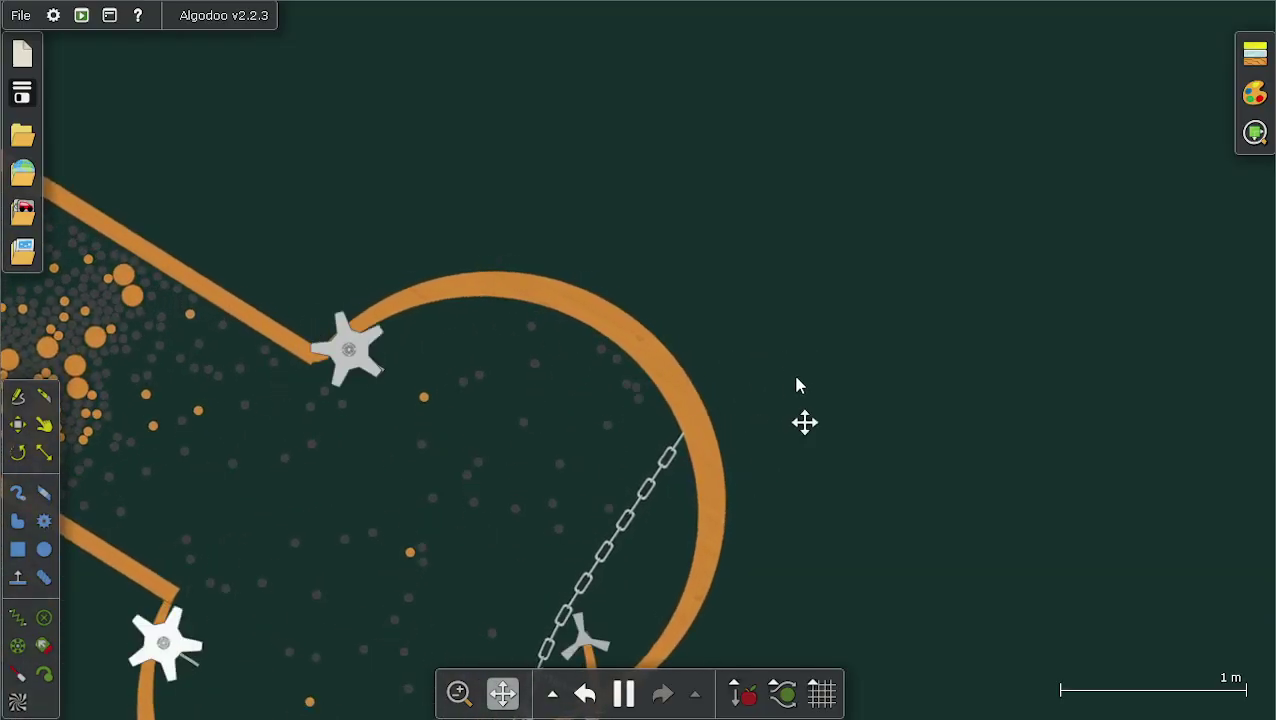
scroll(806, 379, down, 3)
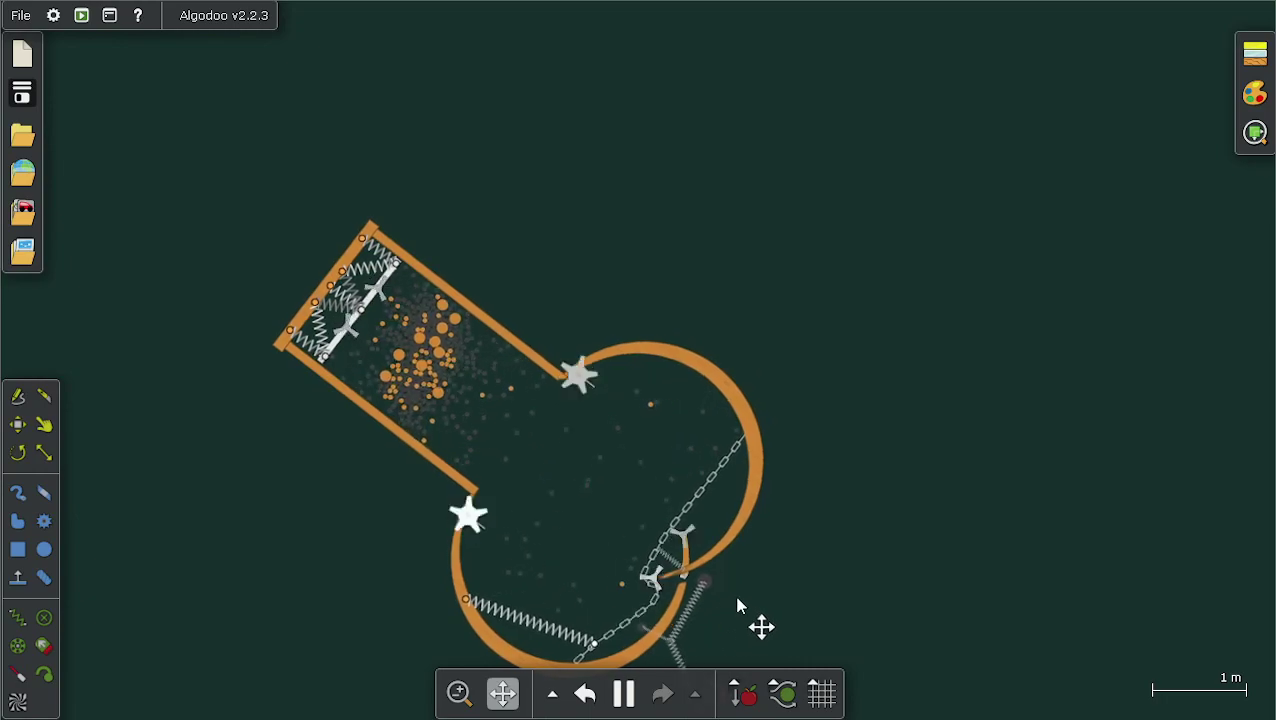
scroll(841, 448, up, 10)
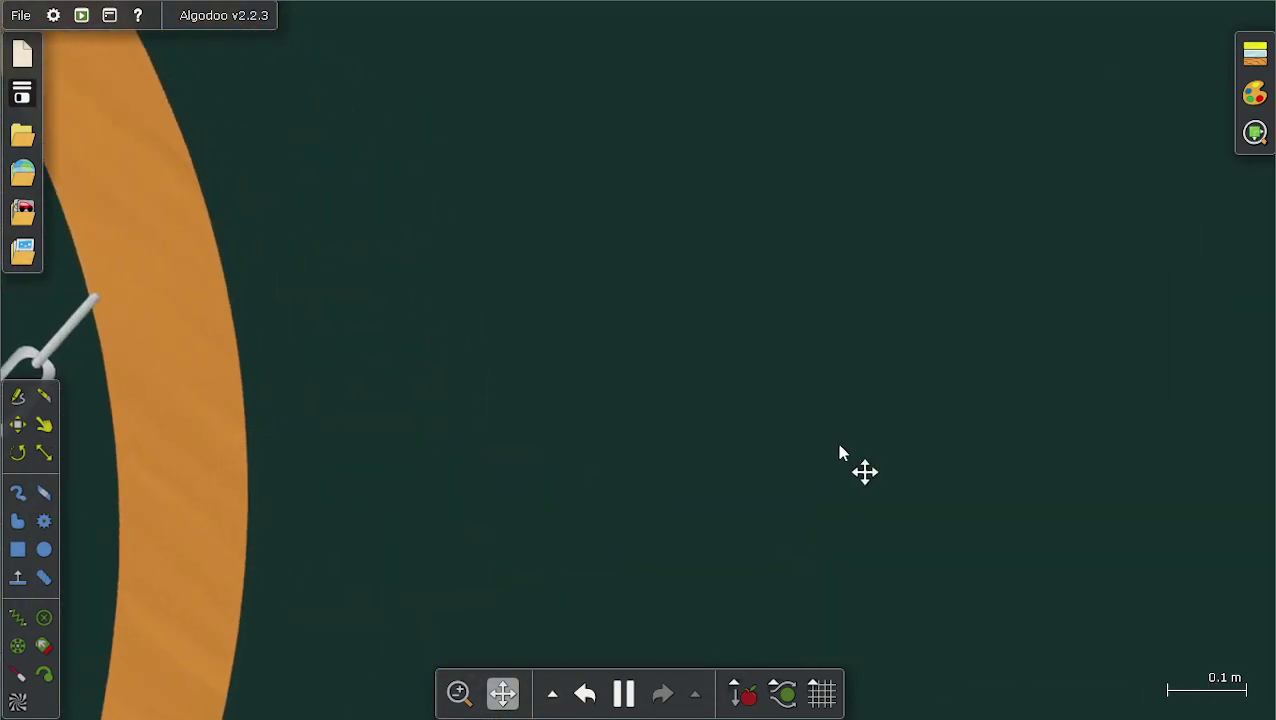
scroll(507, 341, down, 10)
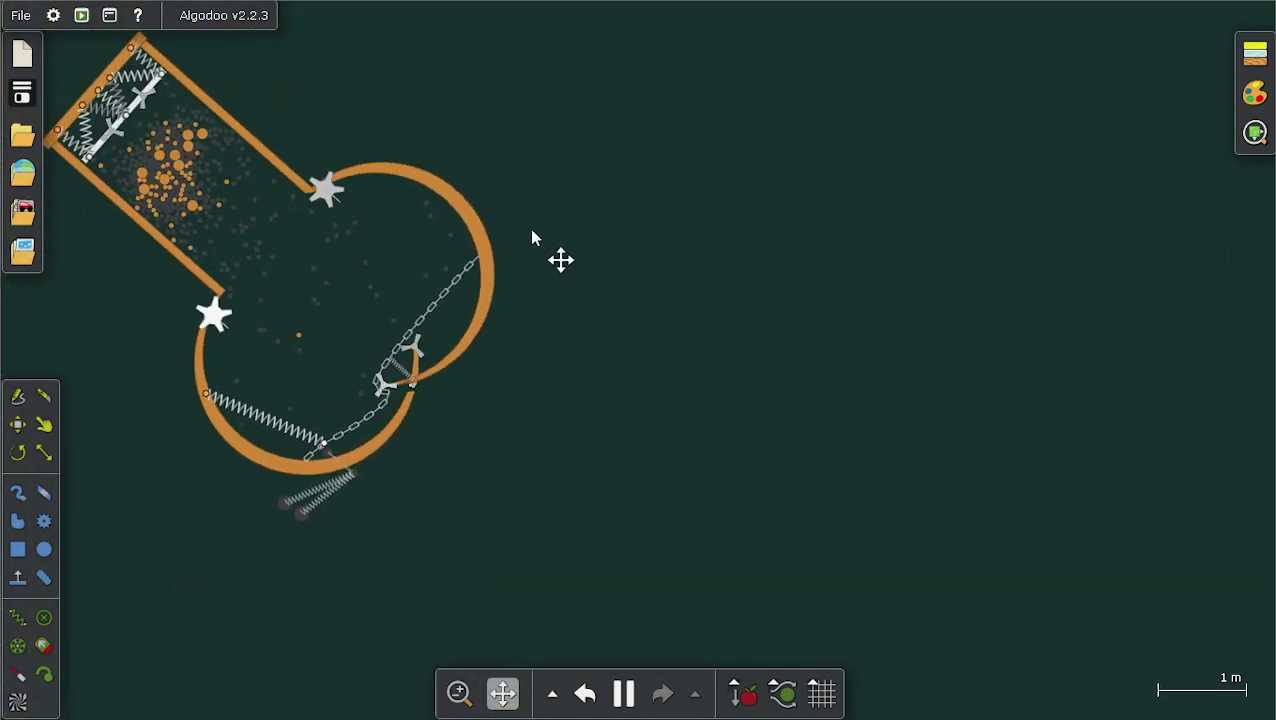
scroll(590, 185, up, 3)
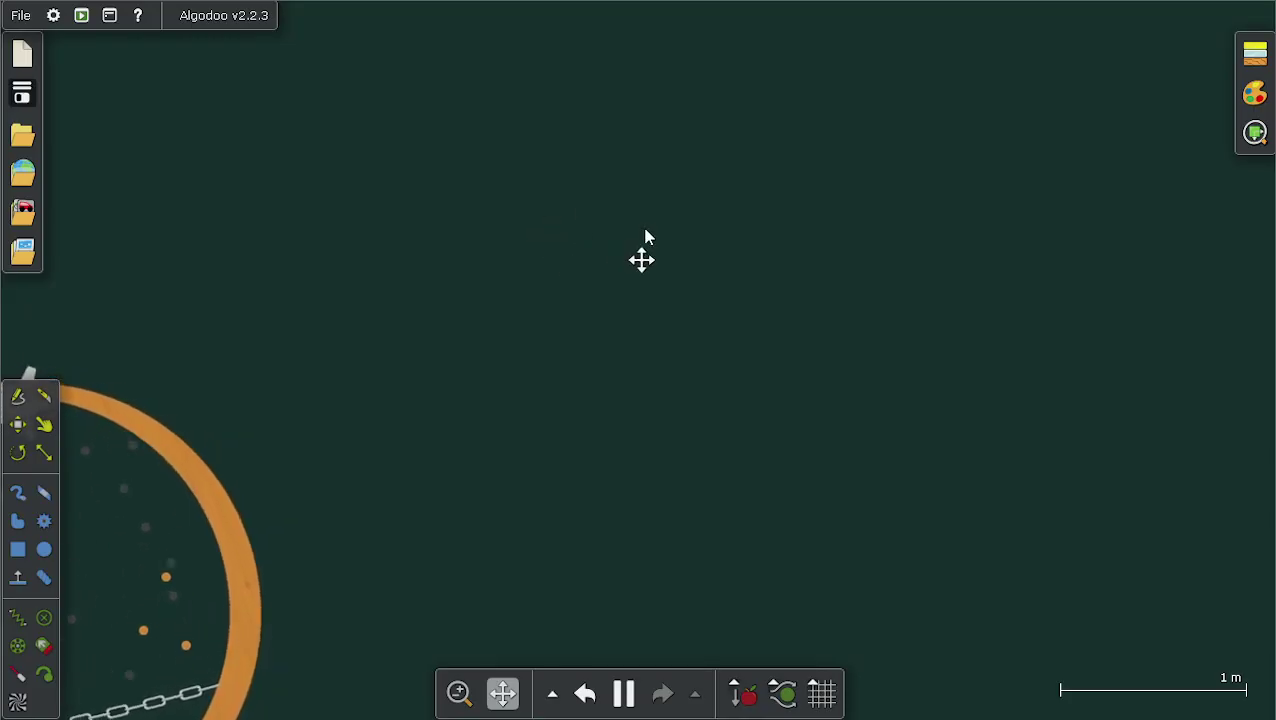
drag(444, 336, 917, 231)
drag(550, 342, 439, 122)
drag(535, 337, 755, 185)
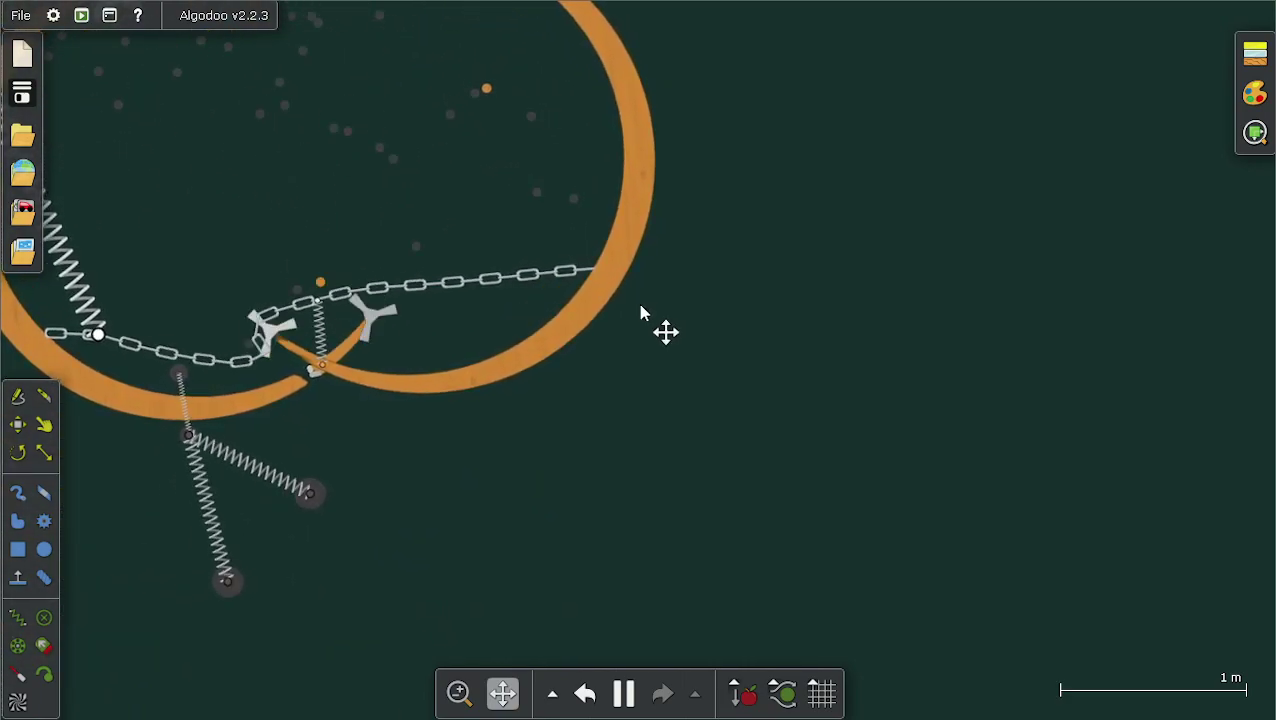
drag(464, 365, 624, 436)
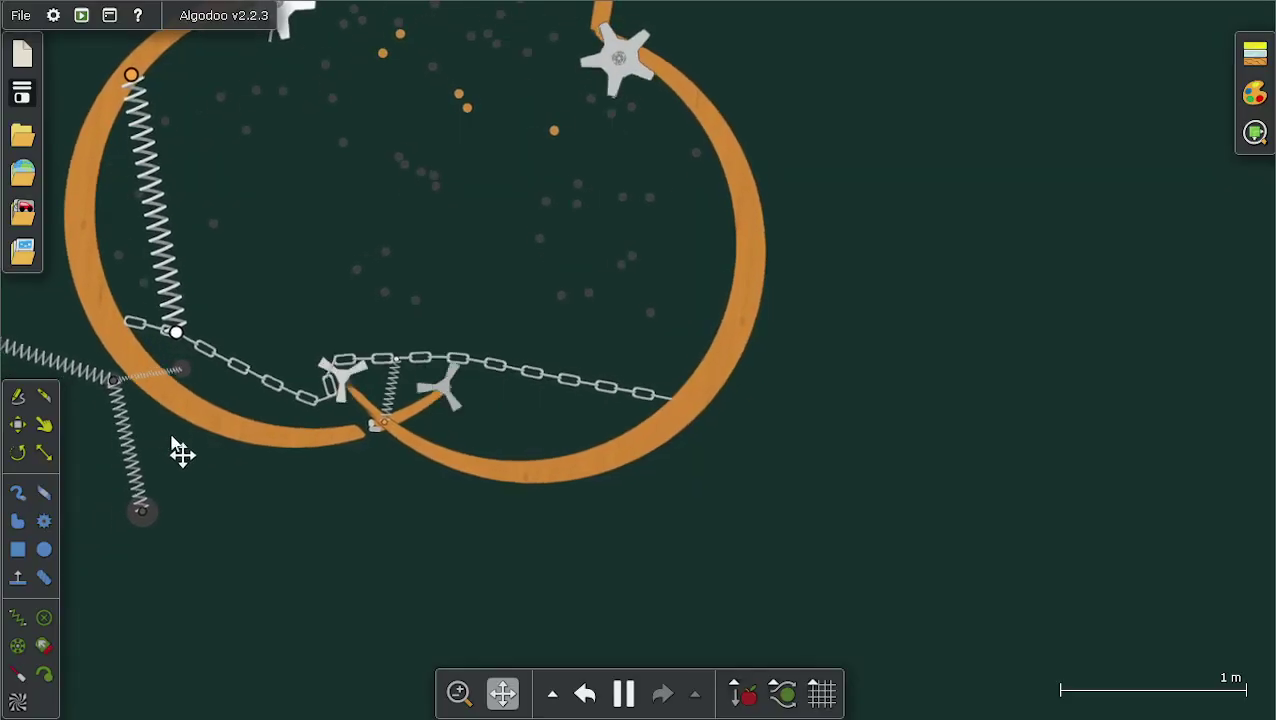
drag(239, 462, 355, 522)
scroll(350, 461, up, 8)
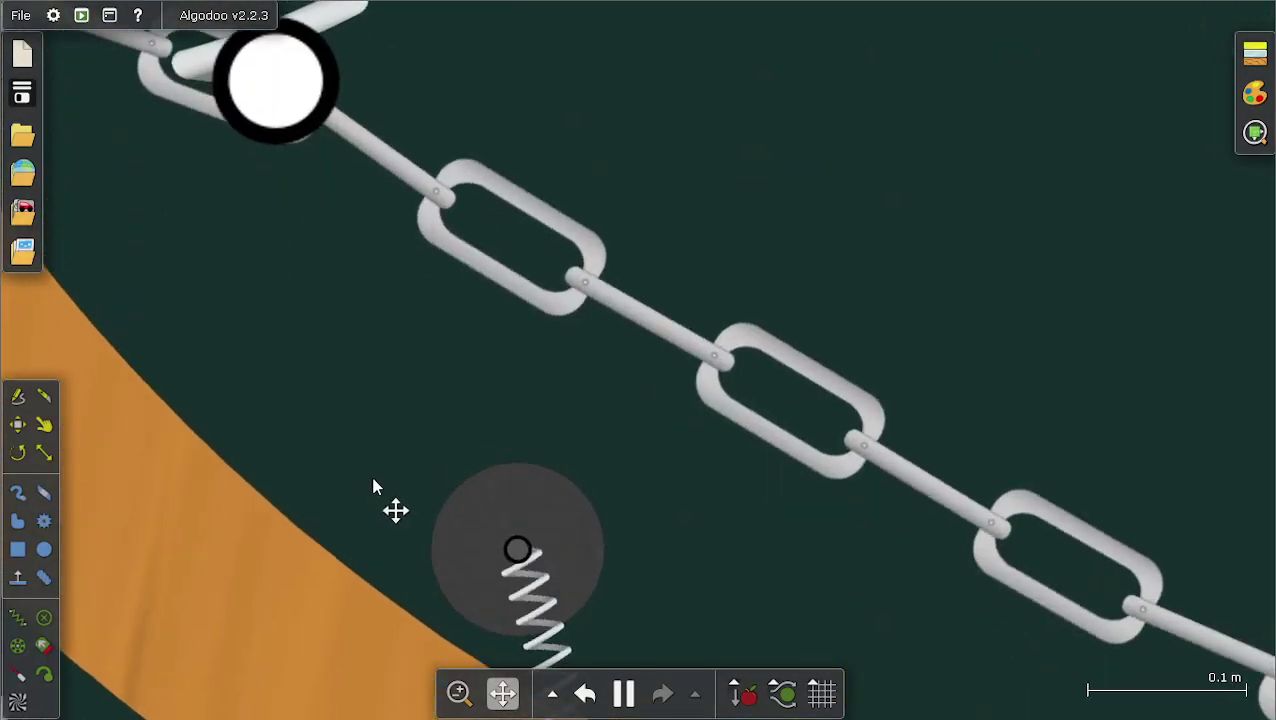
scroll(437, 484, down, 3)
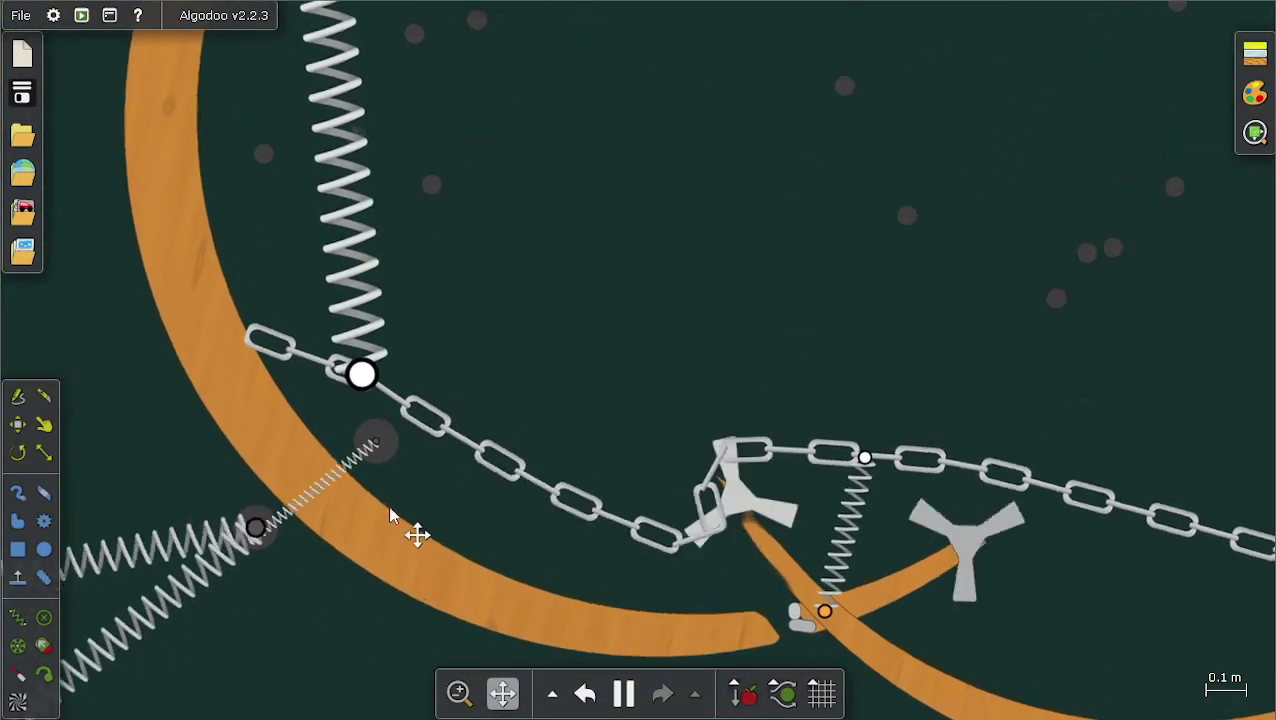
drag(314, 502, 540, 428)
scroll(370, 436, down, 3)
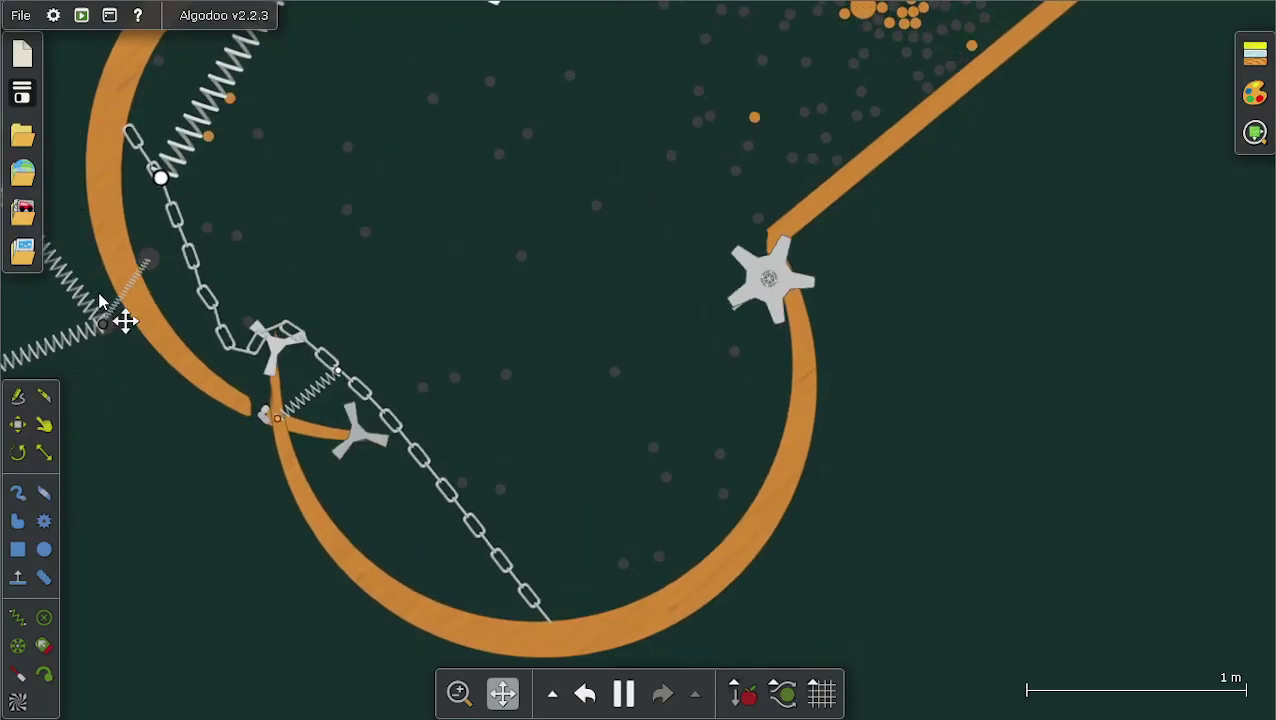
scroll(484, 195, down, 5)
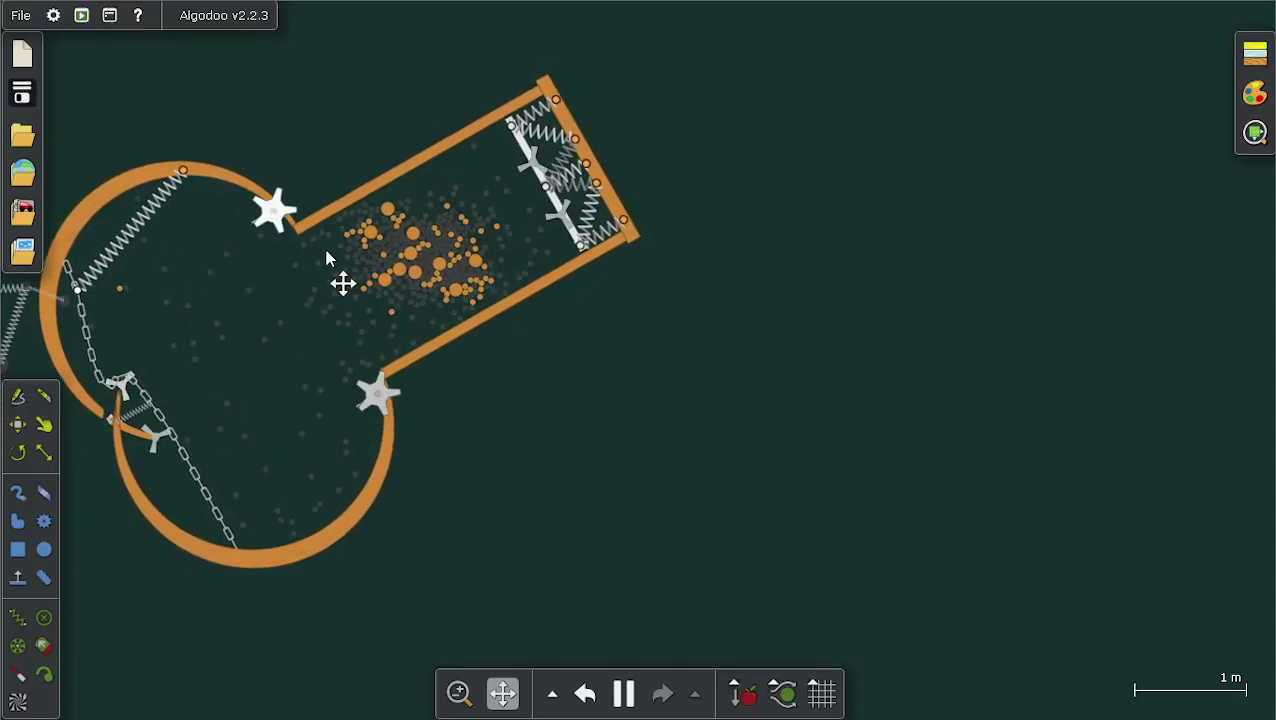
drag(154, 307, 381, 322)
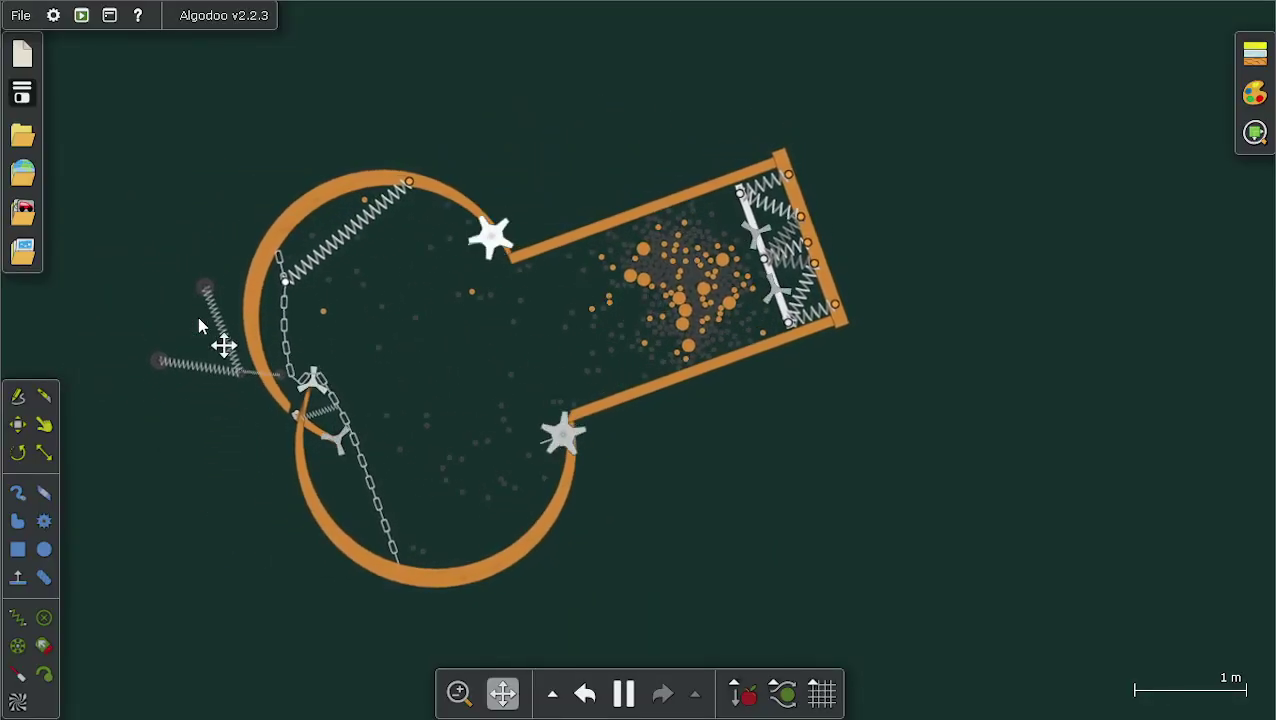
scroll(684, 118, up, 5)
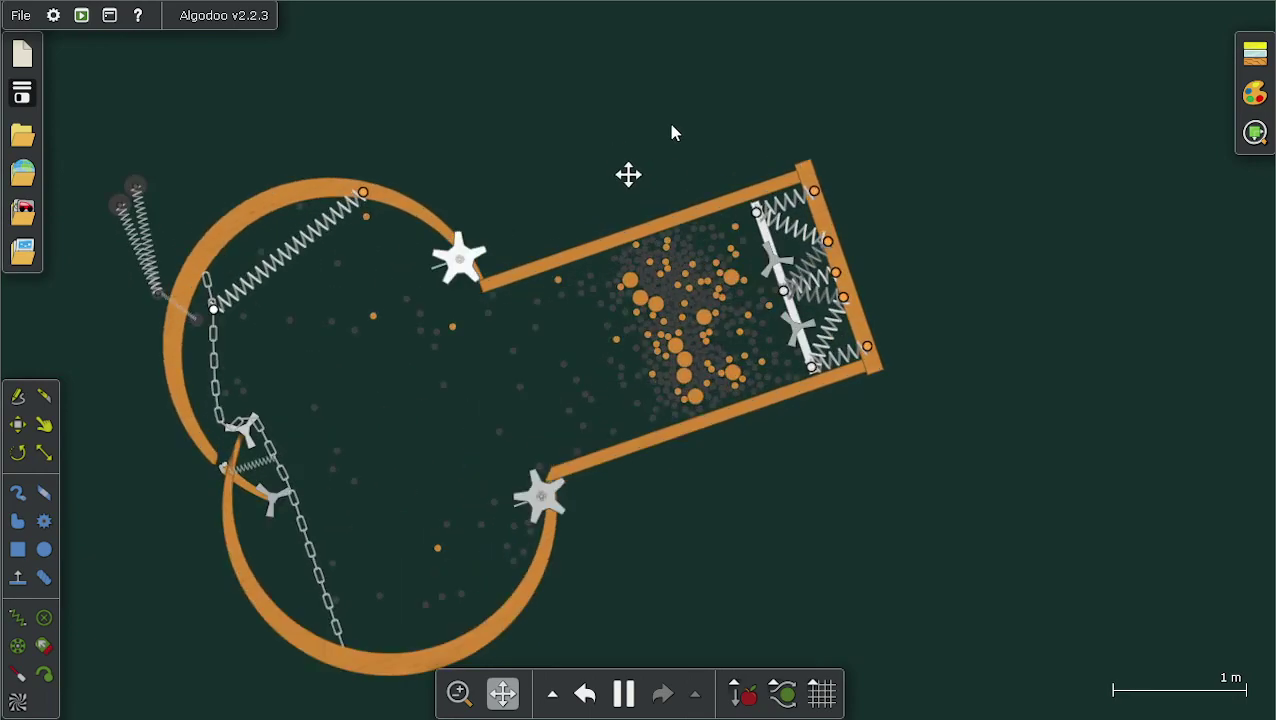
scroll(686, 118, up, 2)
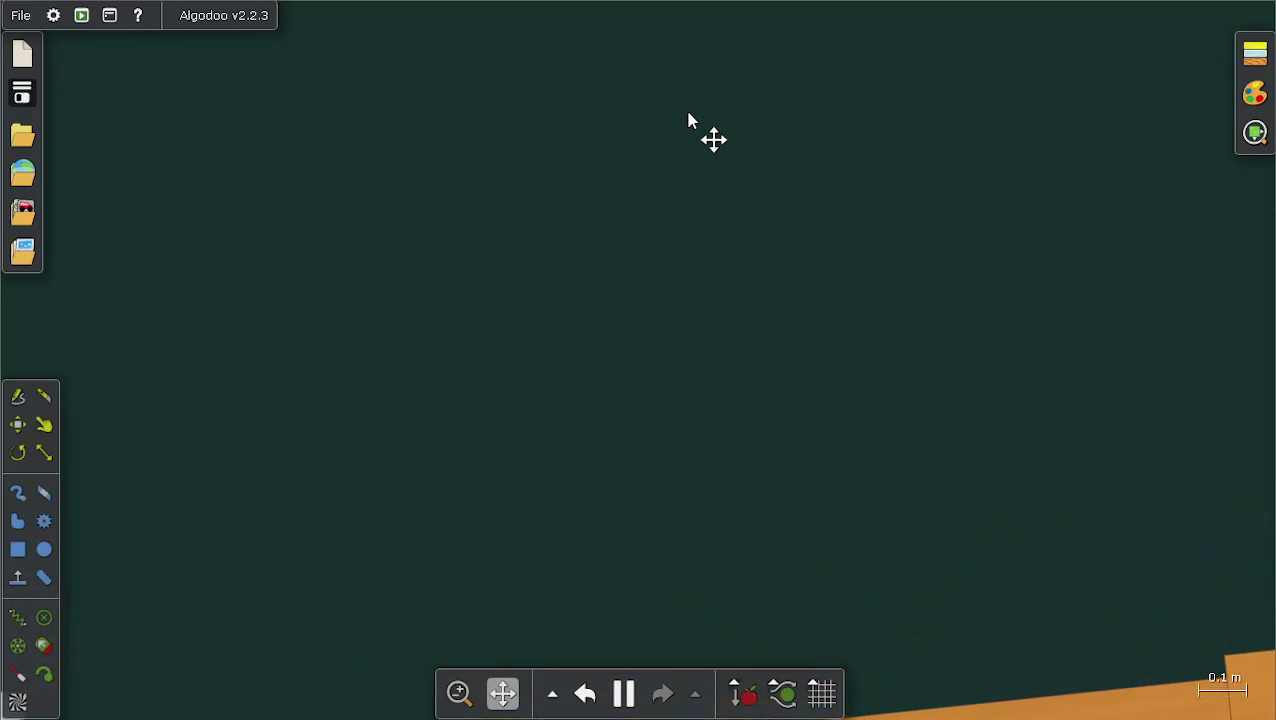
scroll(688, 118, down, 5)
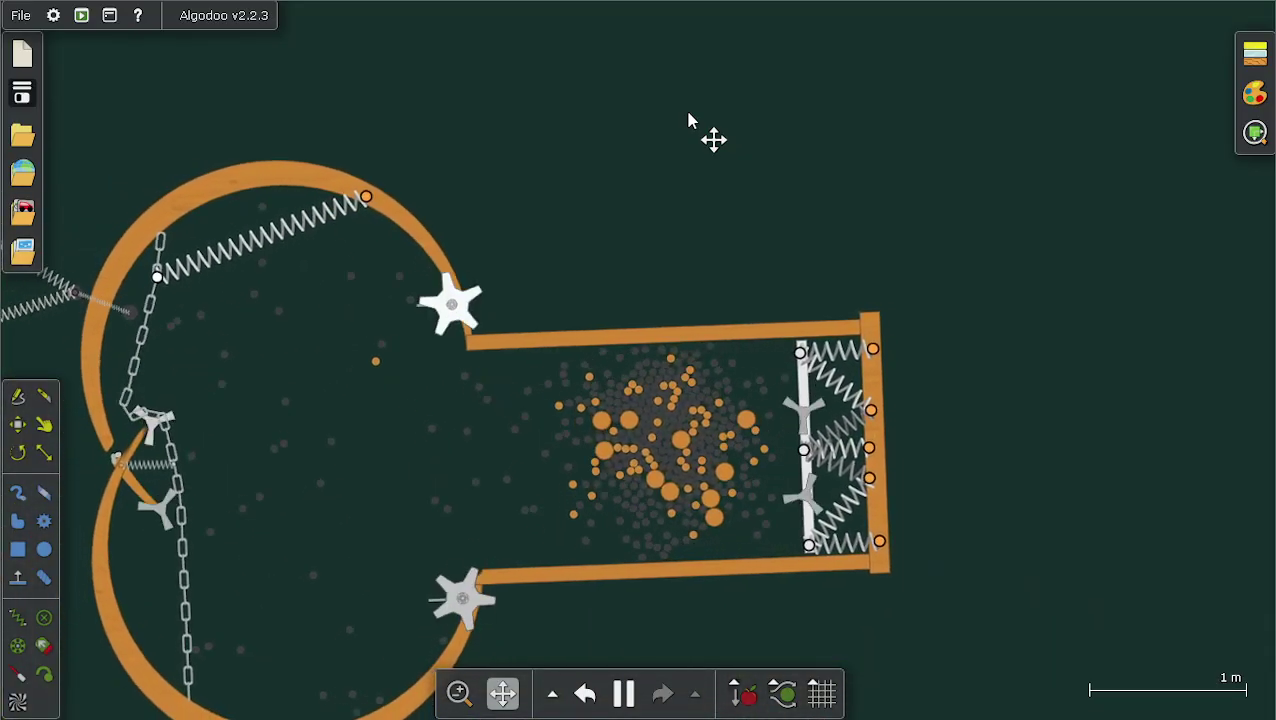
scroll(762, 245, down, 3)
scroll(762, 245, down, 3)
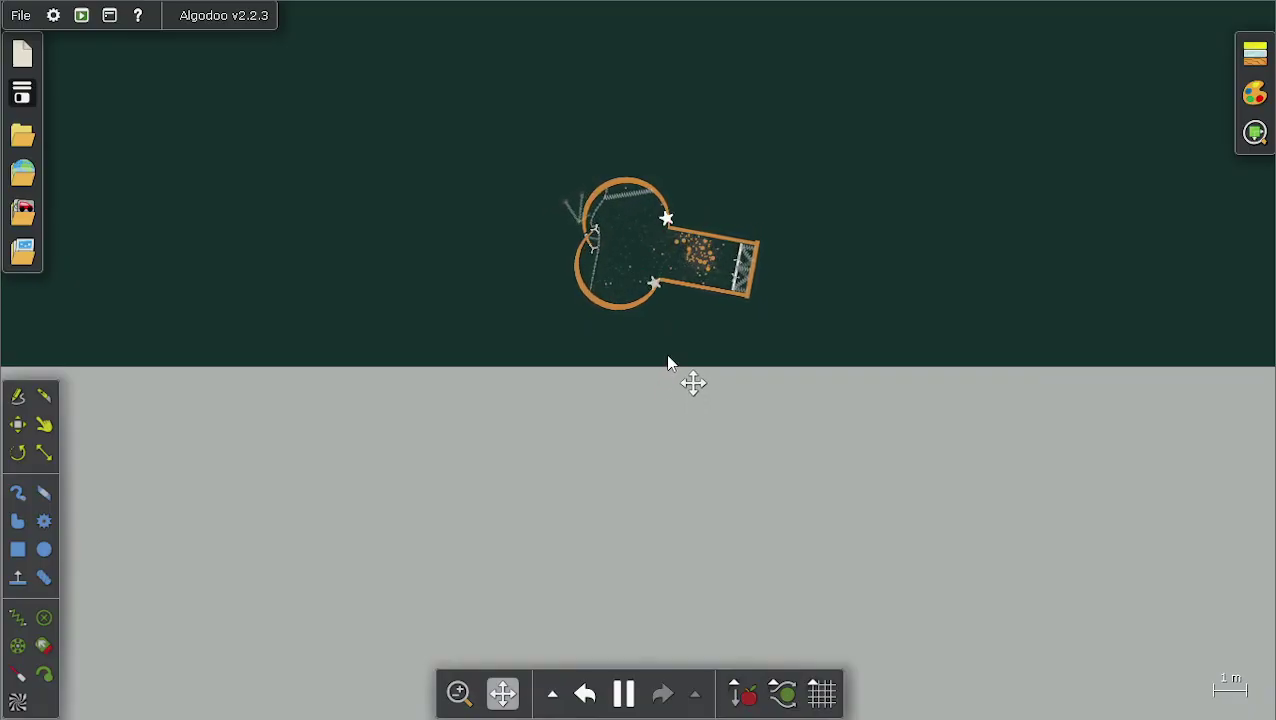
Zoom around the drifting ship, recentre it without the ground, and open the File menu
scroll(660, 288, up, 4)
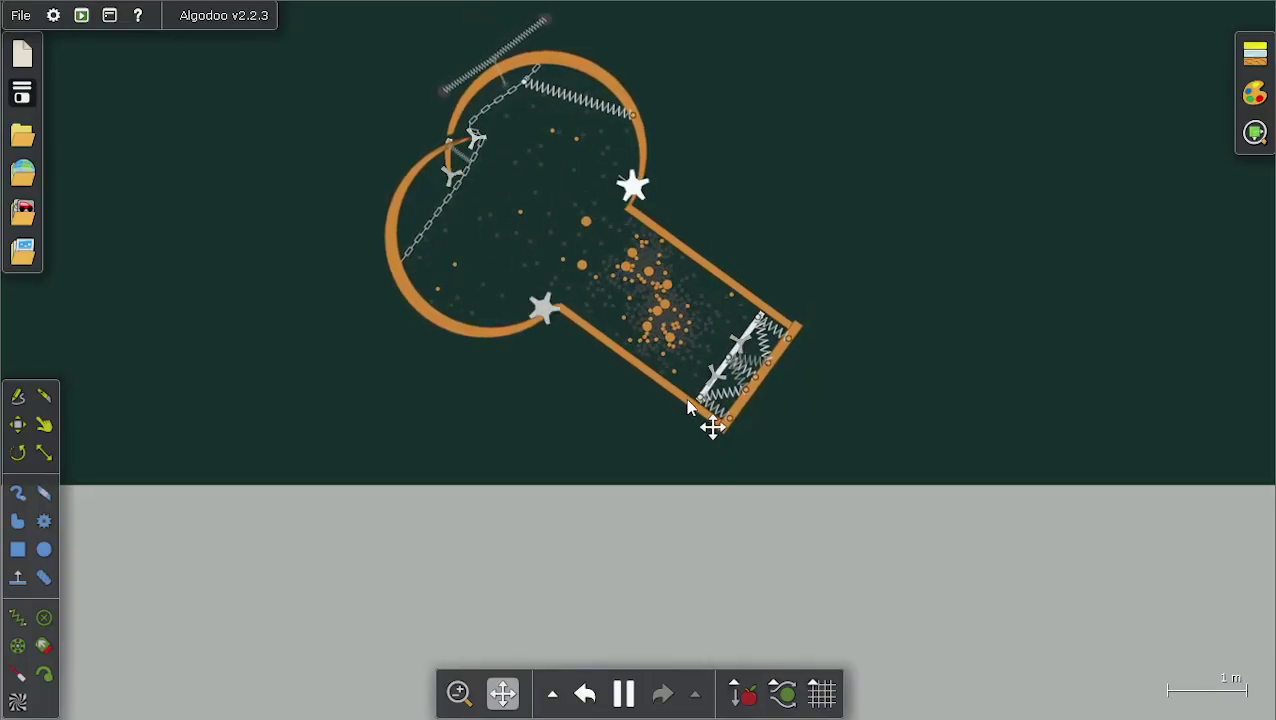
scroll(675, 340, up, 3)
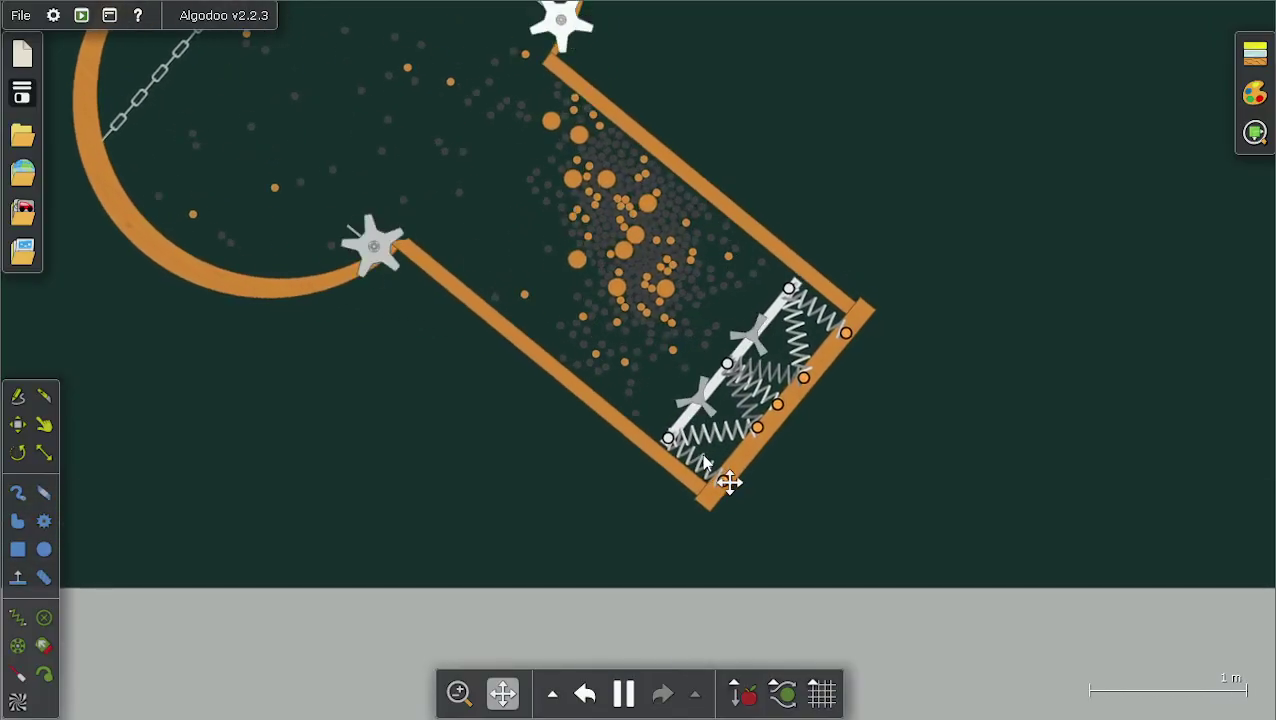
scroll(600, 550, up, 5)
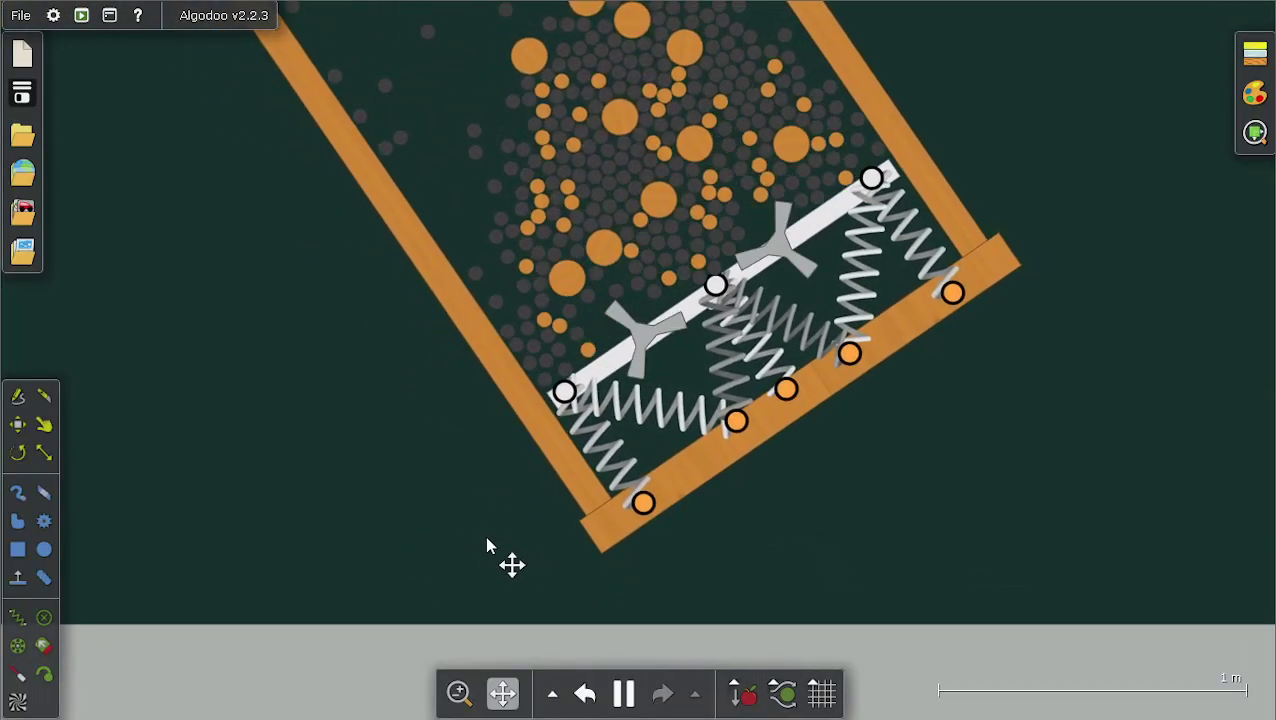
scroll(590, 475, down, 1)
scroll(598, 468, down, 4)
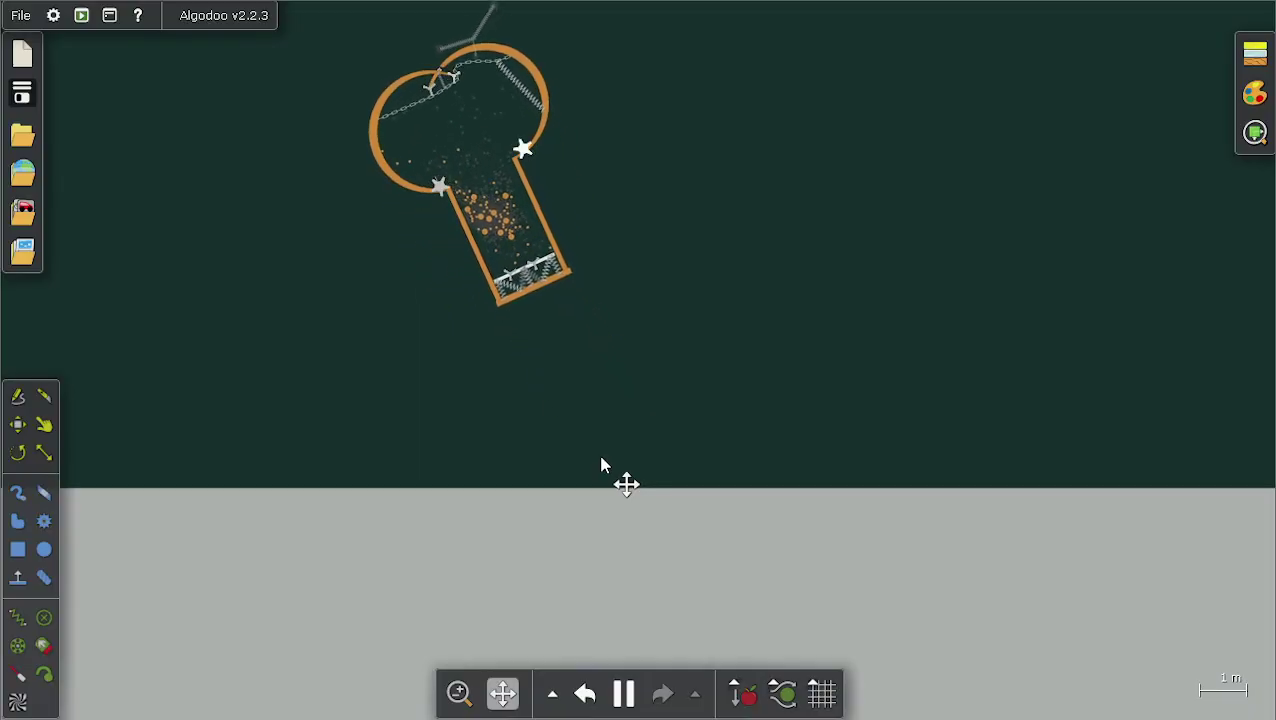
drag(632, 150, 683, 433)
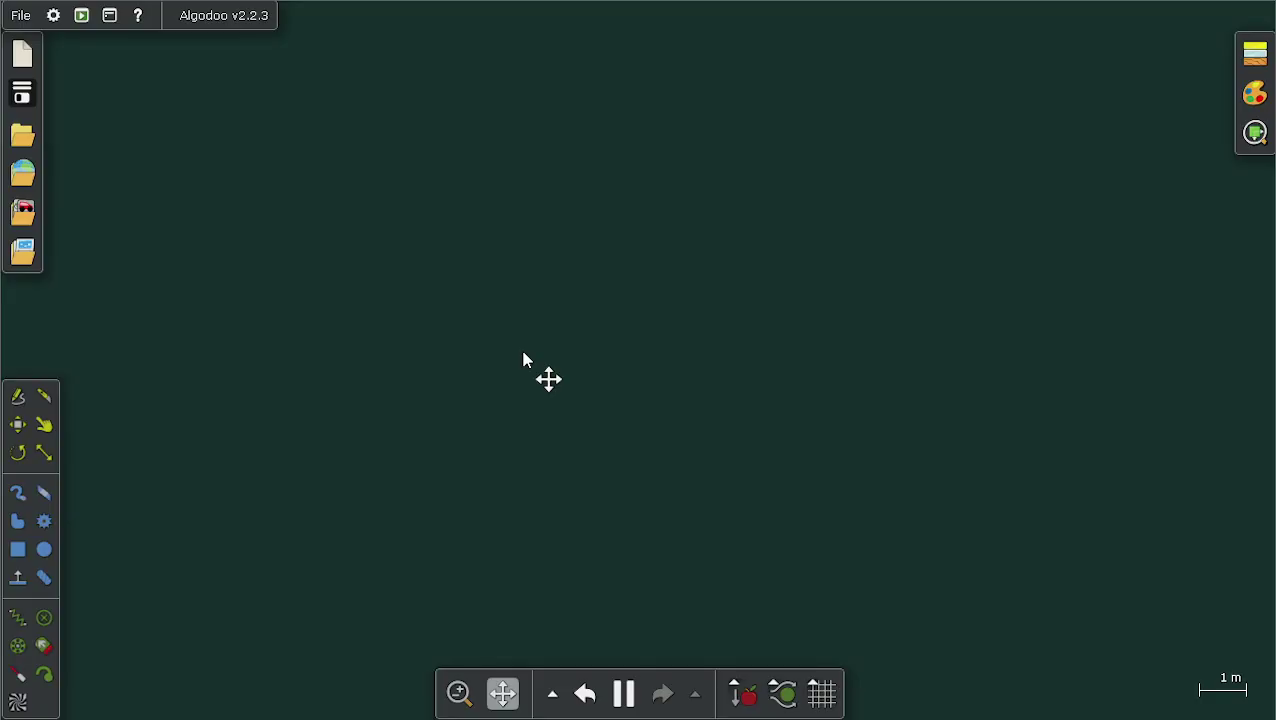
click(33, 14)
Exit Algodoo and relaunch Chrome with the usual profile
click(42, 266)
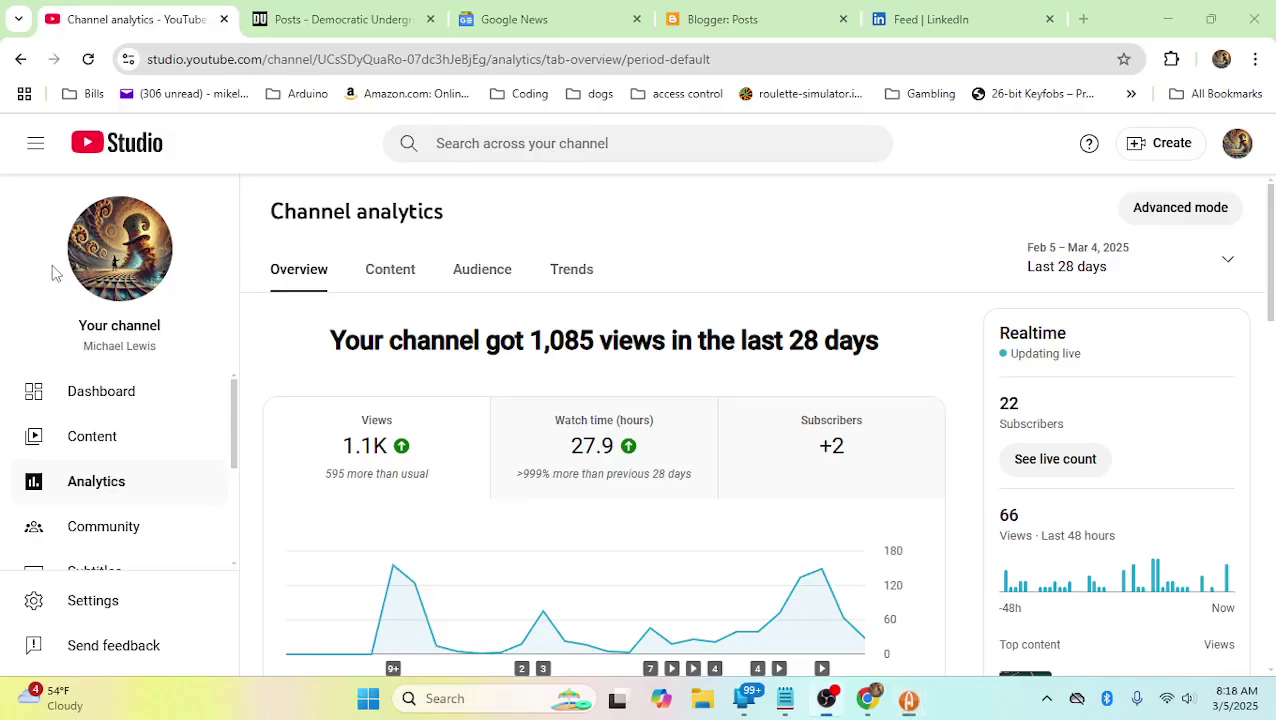
click(1178, 28)
double_click(177, 47)
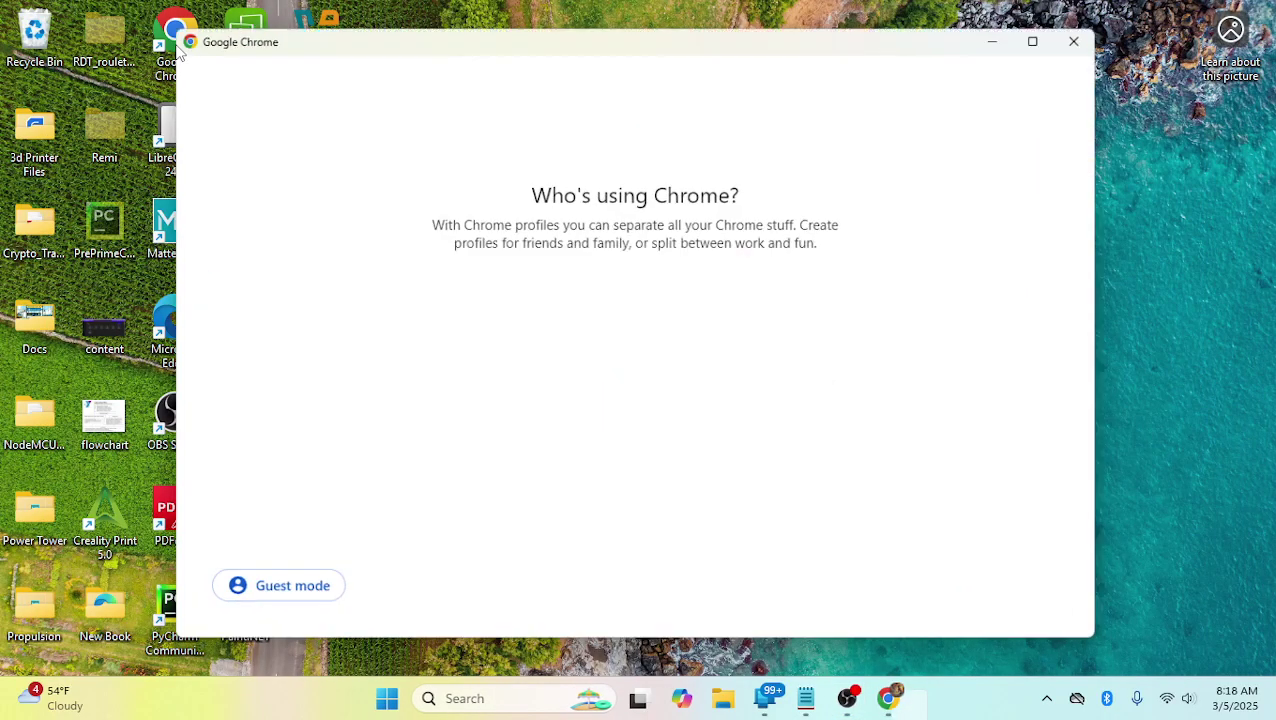
click(481, 398)
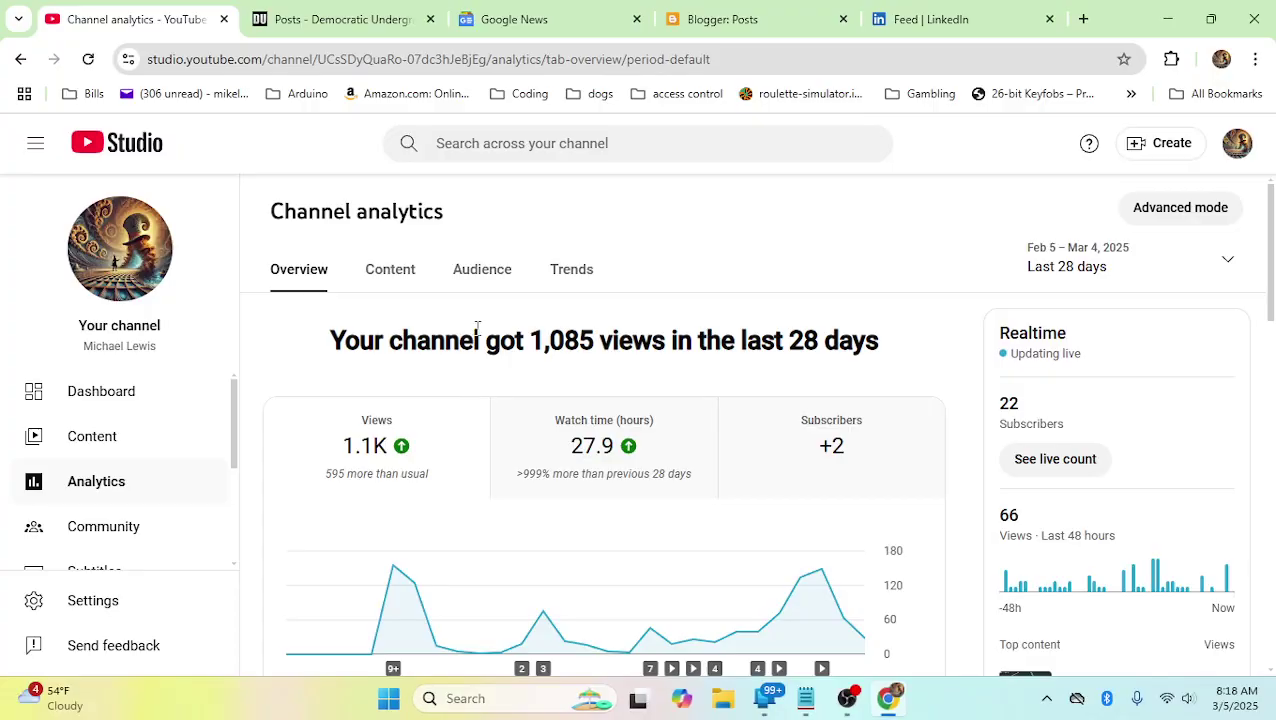
Switch to the Blogger: Posts tab and close the Democratic Underground tab
click(720, 22)
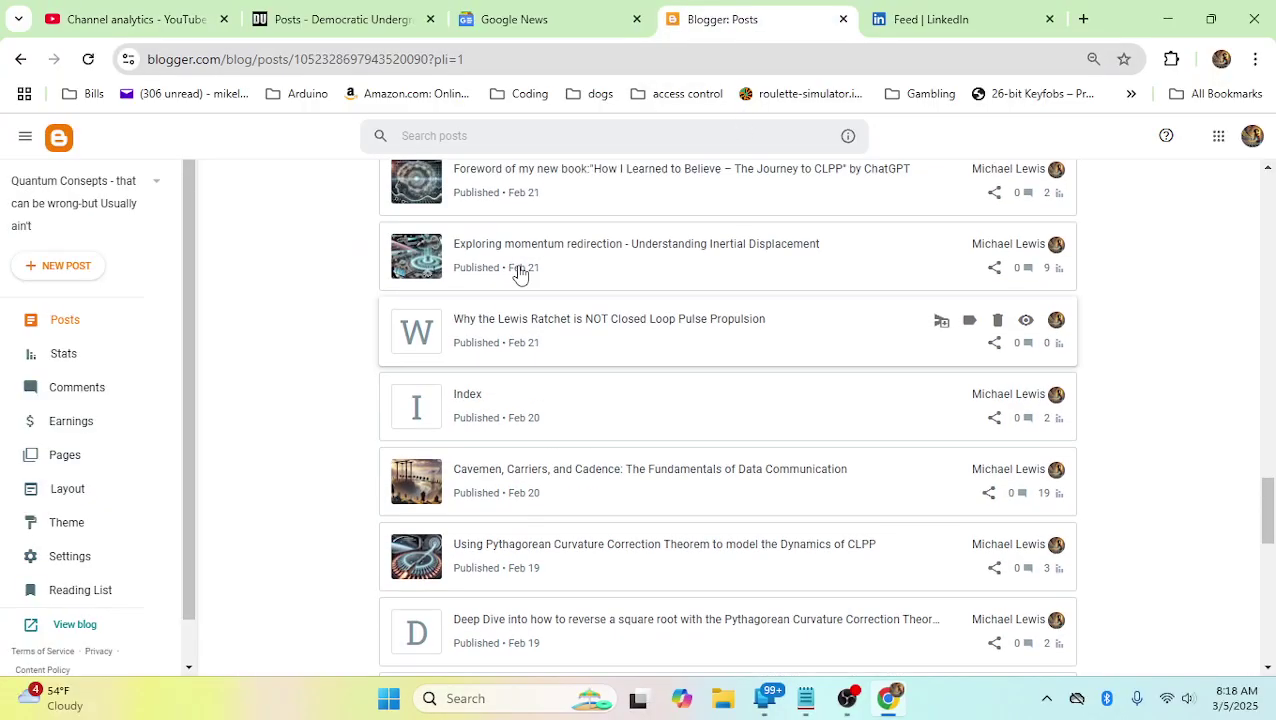
scroll(575, 316, up, 10)
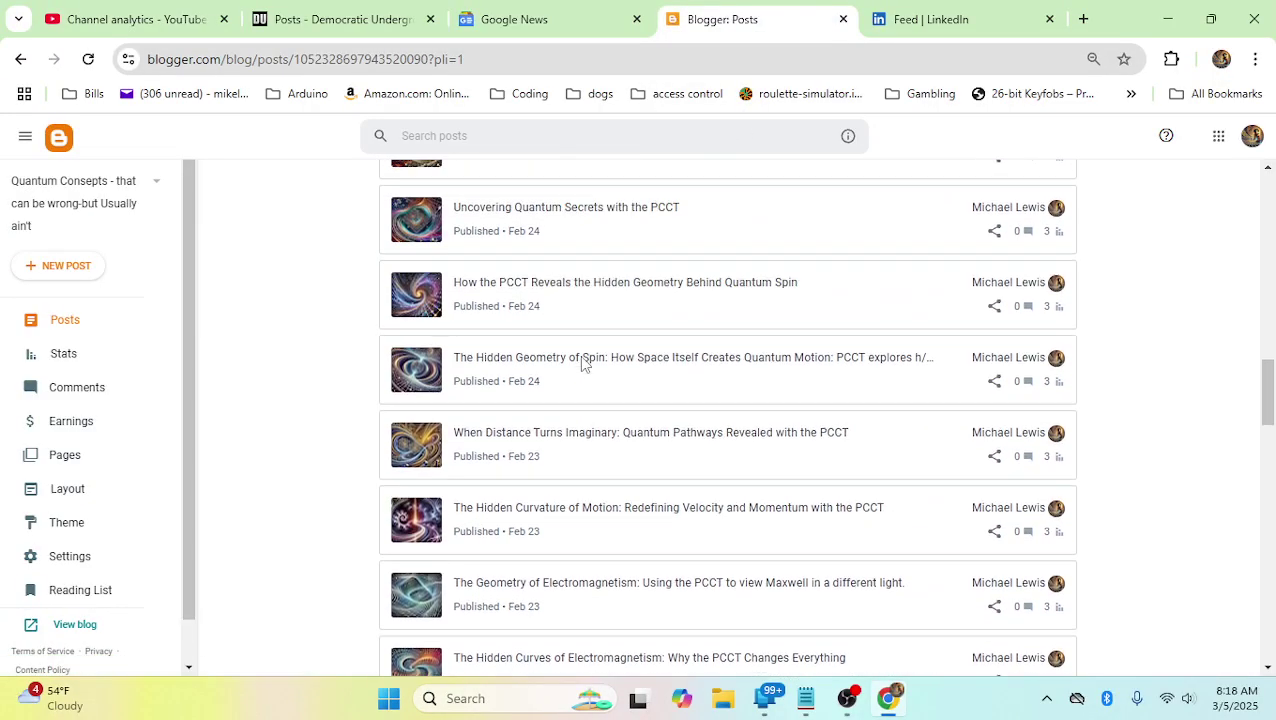
scroll(583, 363, up, 8)
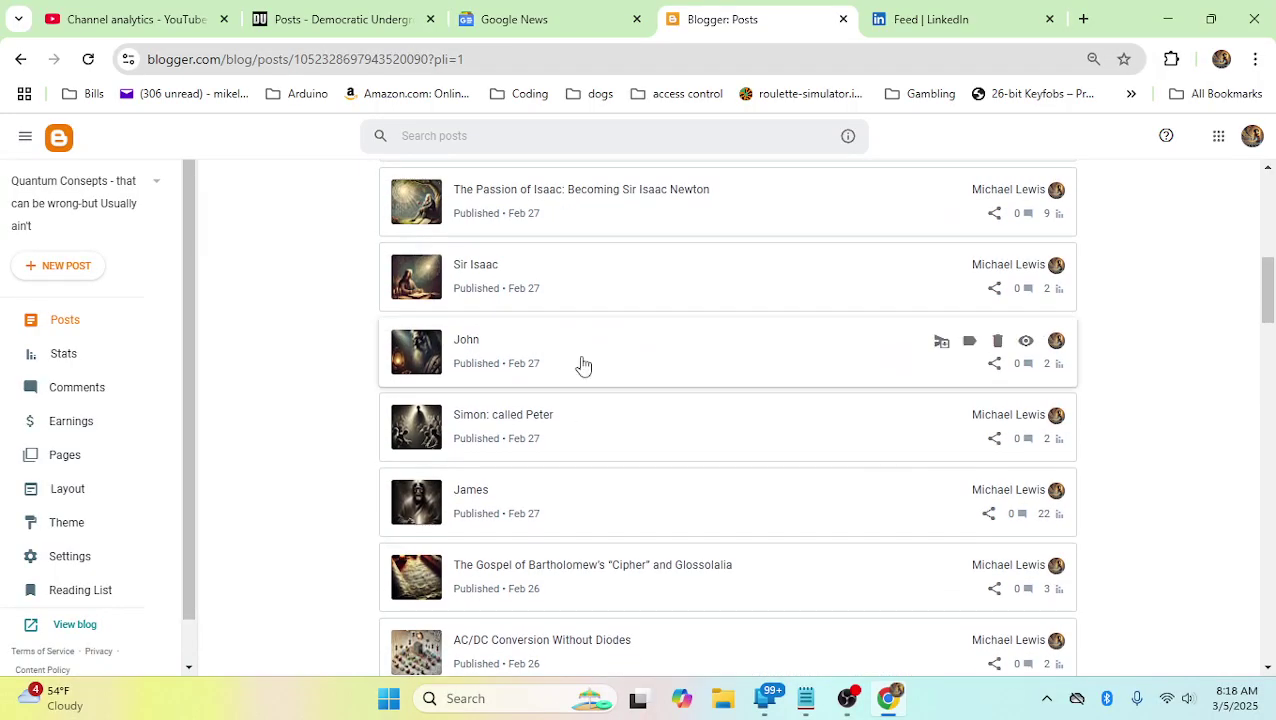
click(430, 20)
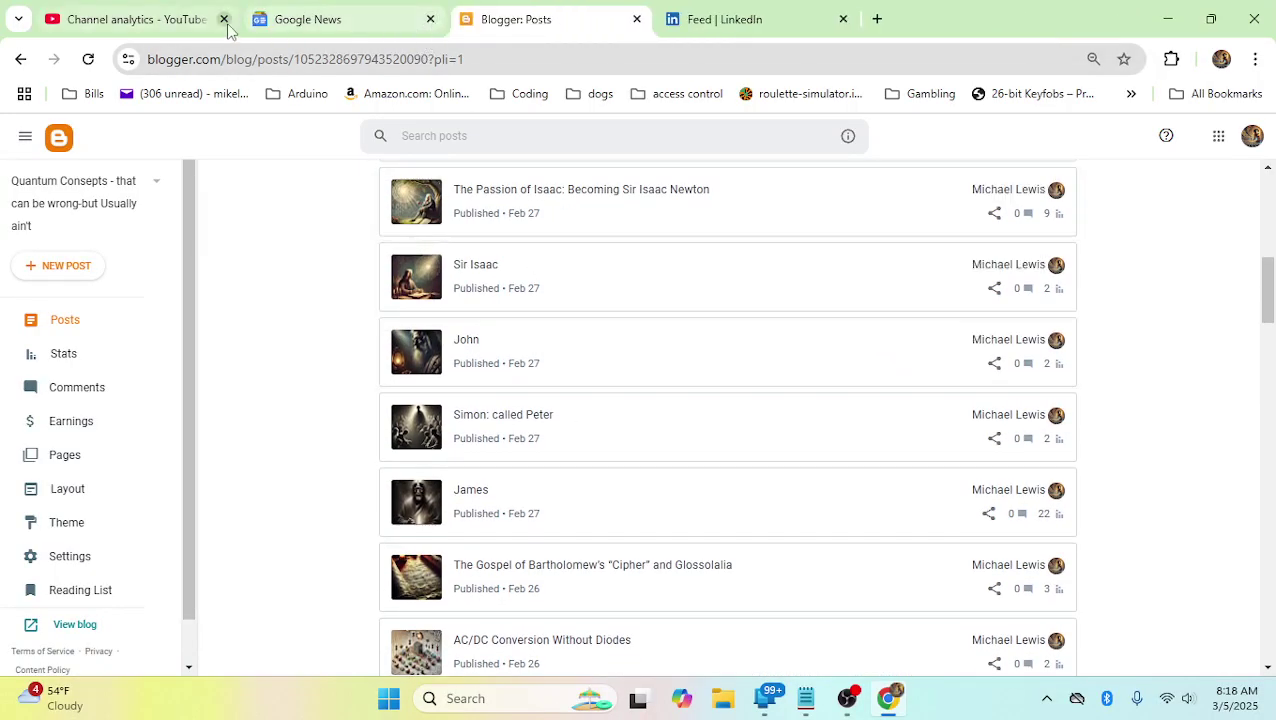
Open the top post, 'A Proof of the Pythagorean Curvature-Correction Theorem', in a new tab
scroll(550, 333, up, 5)
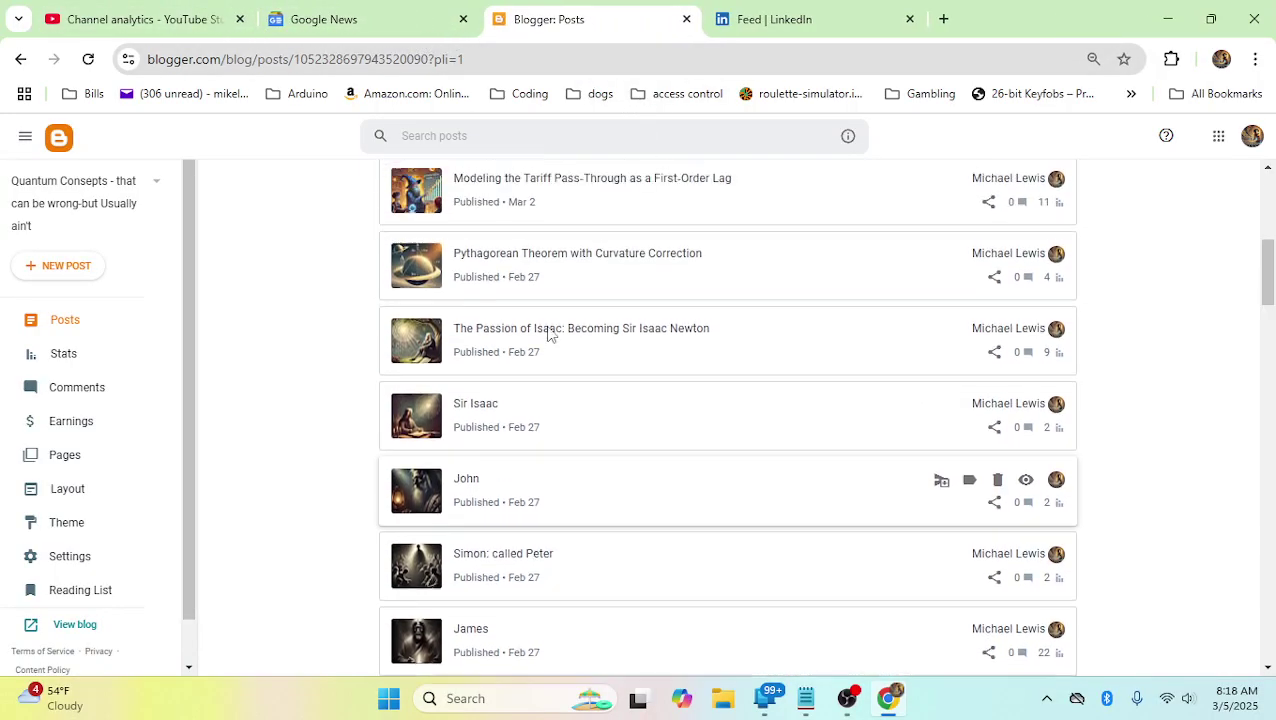
scroll(548, 333, up, 2)
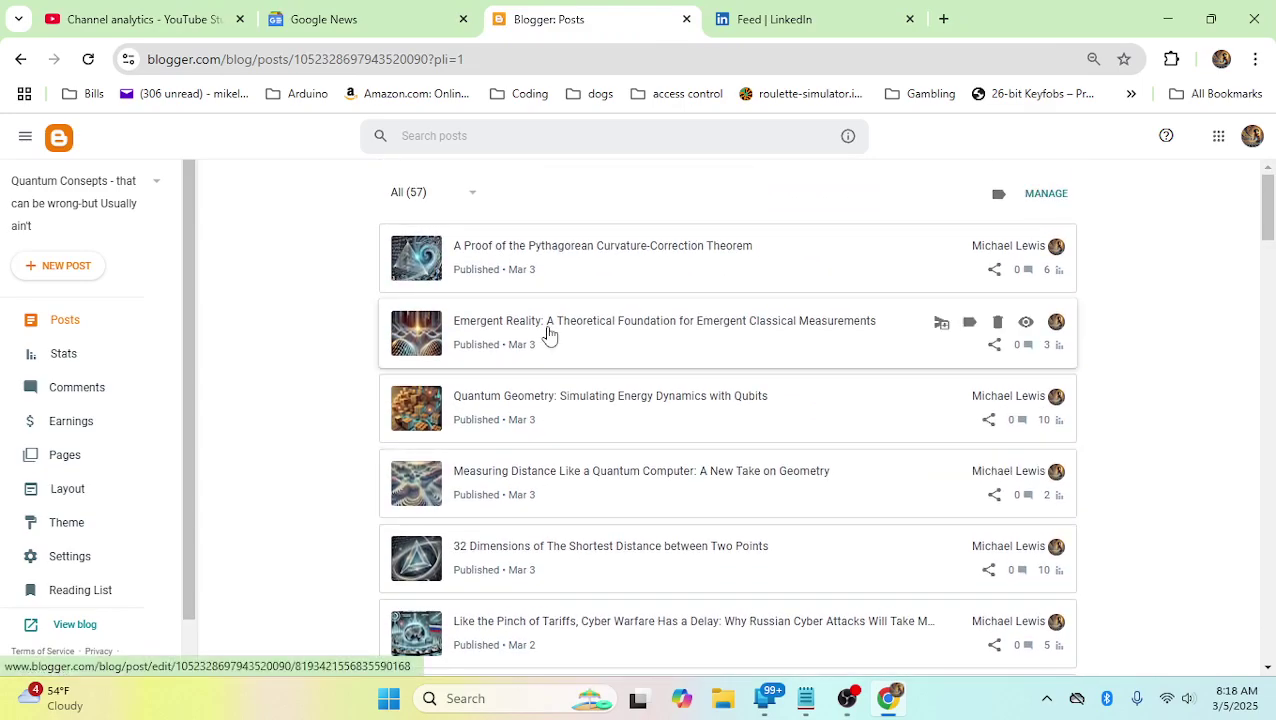
scroll(548, 335, down, 1)
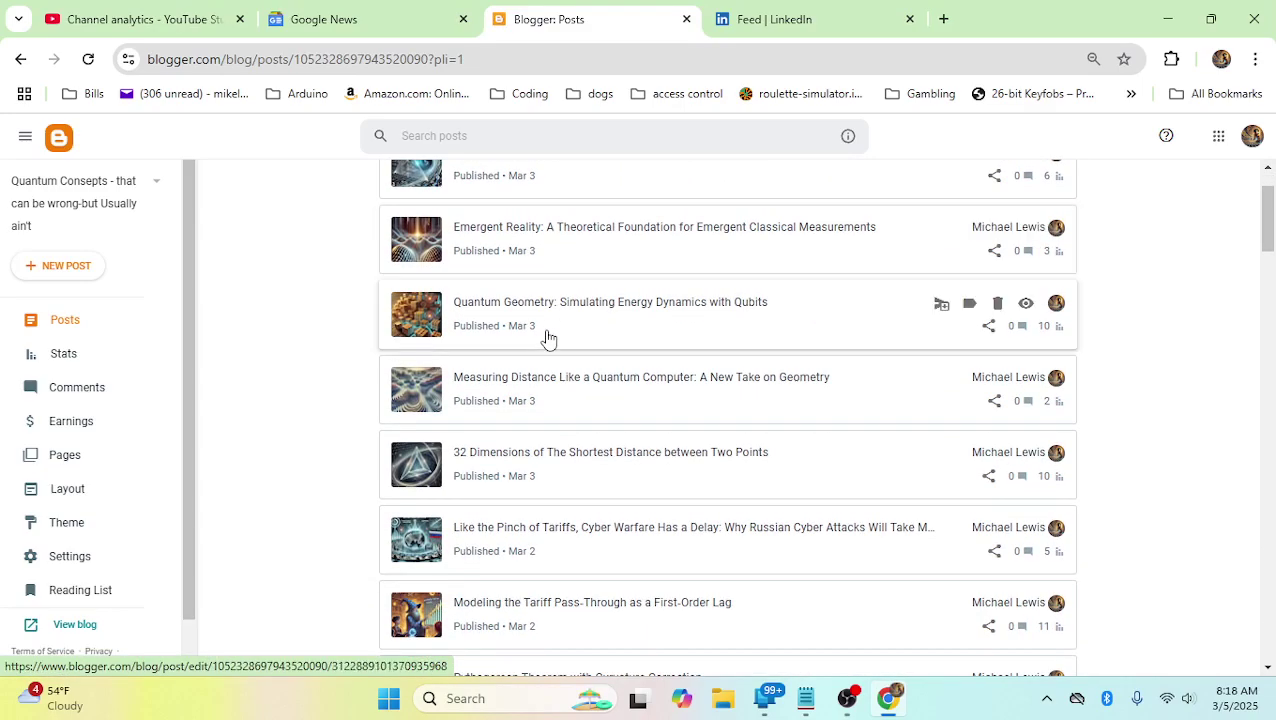
scroll(500, 362, down, 2)
scroll(505, 360, up, 3)
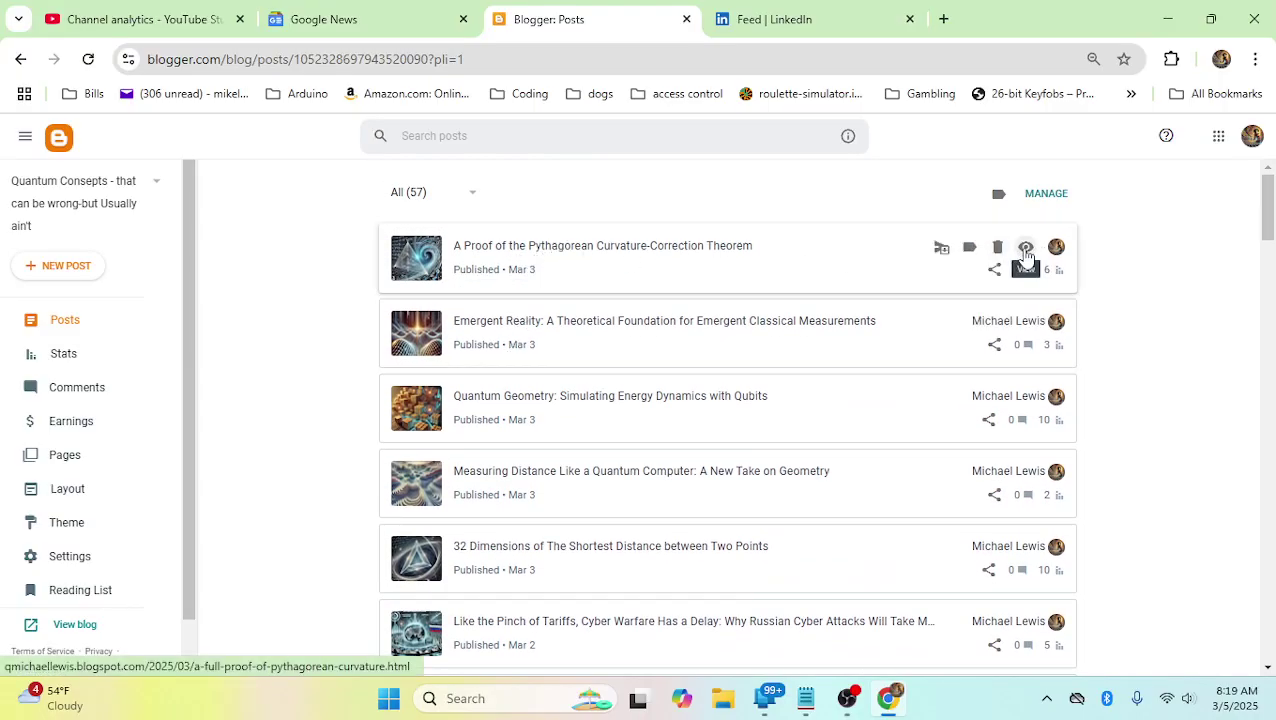
right_click(1025, 257)
click(1110, 270)
Switch to the new post's tab and go to the blog's home page
click(745, 19)
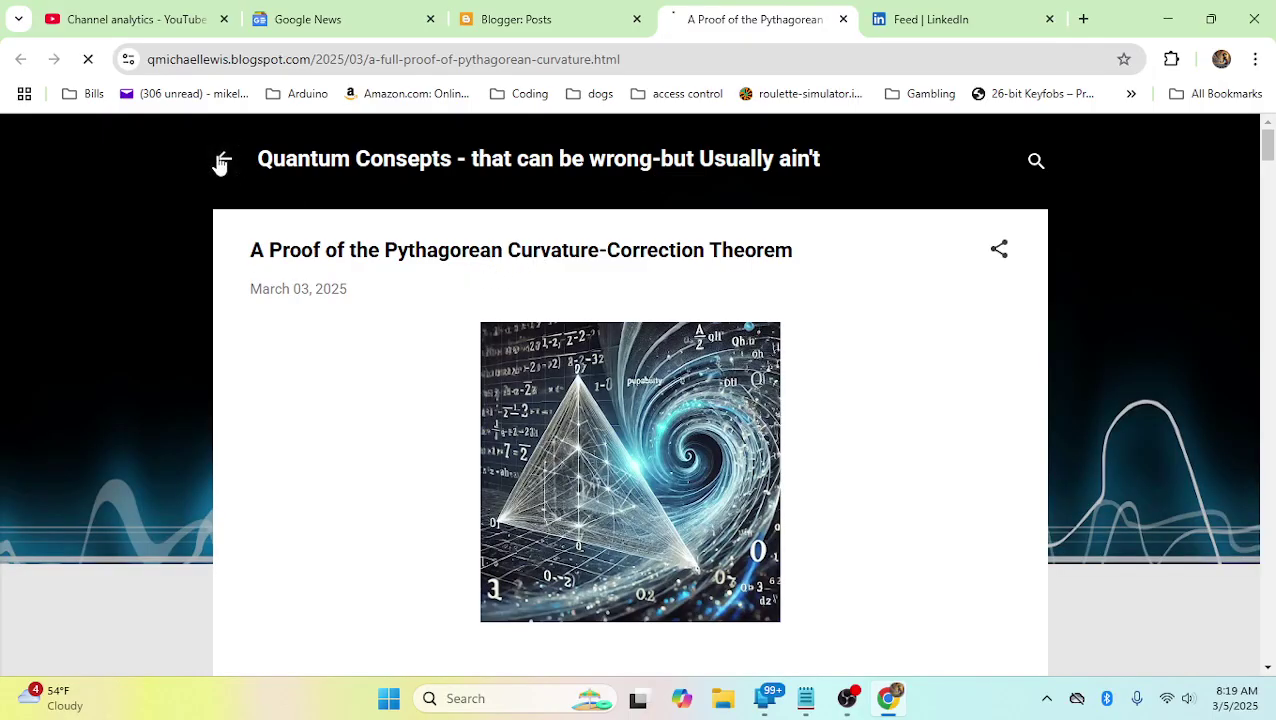
click(227, 161)
scroll(440, 300, down, 10)
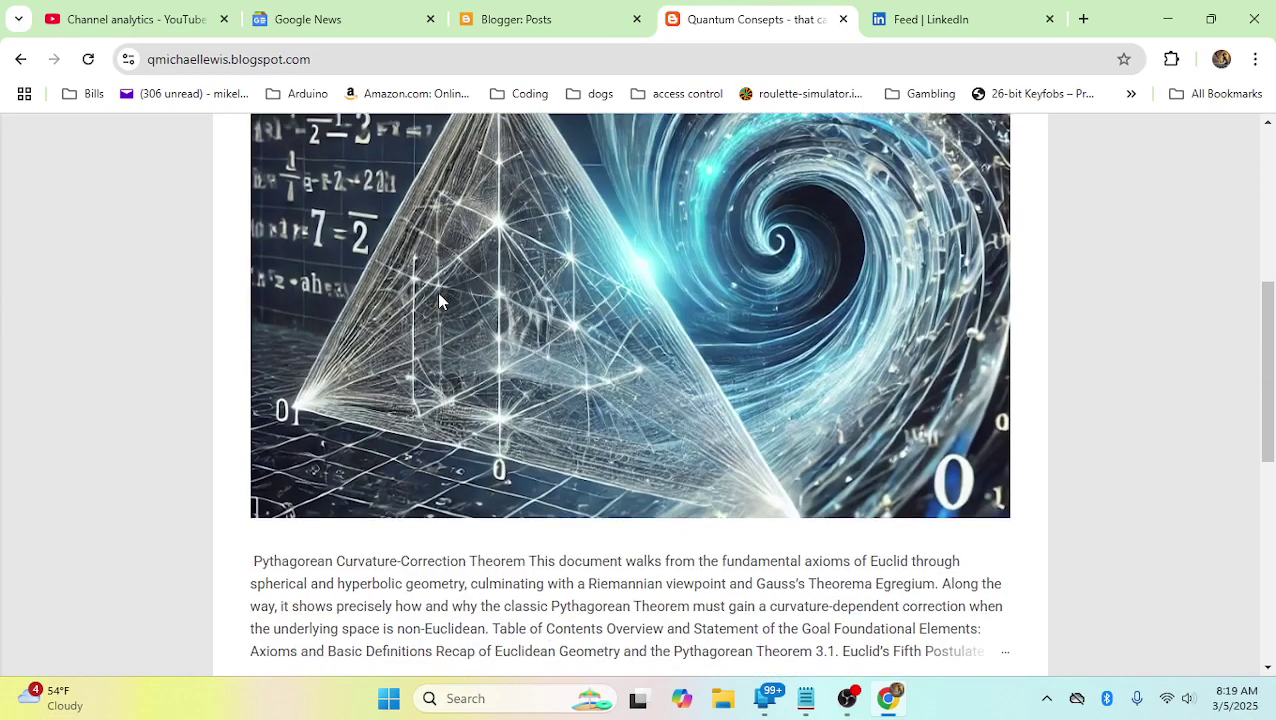
scroll(440, 297, up, 15)
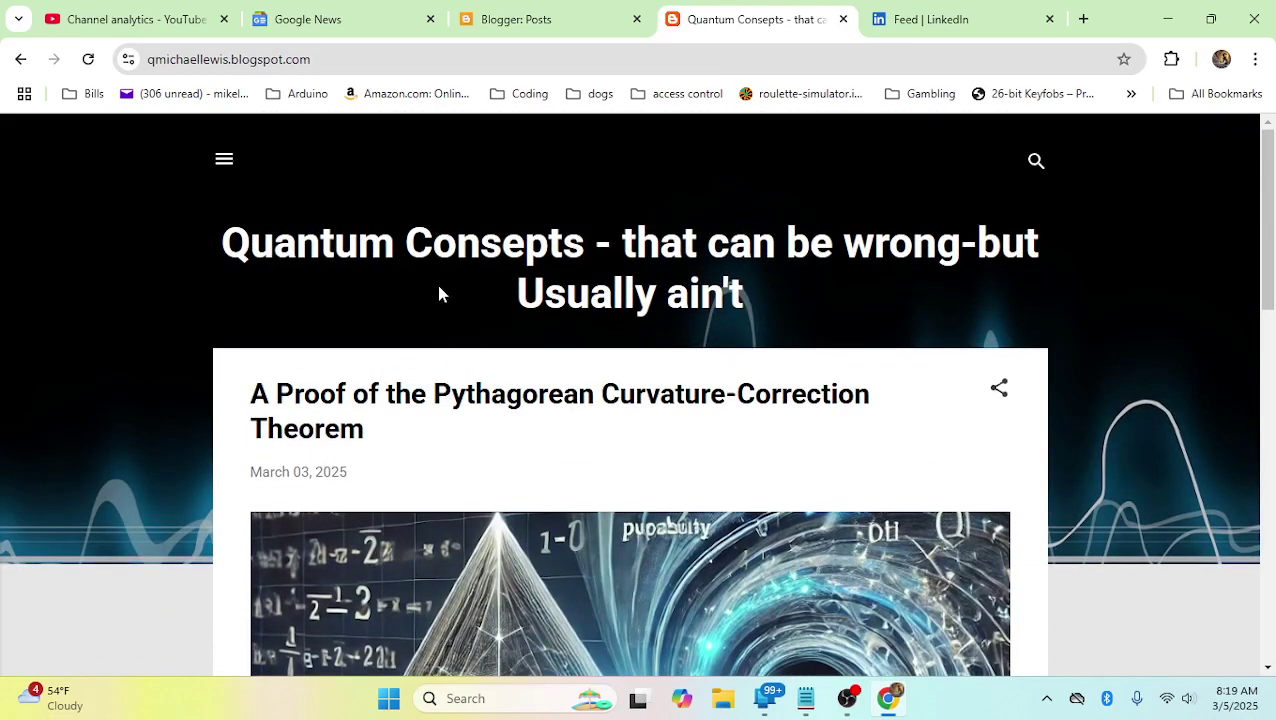
scroll(439, 287, down, 2)
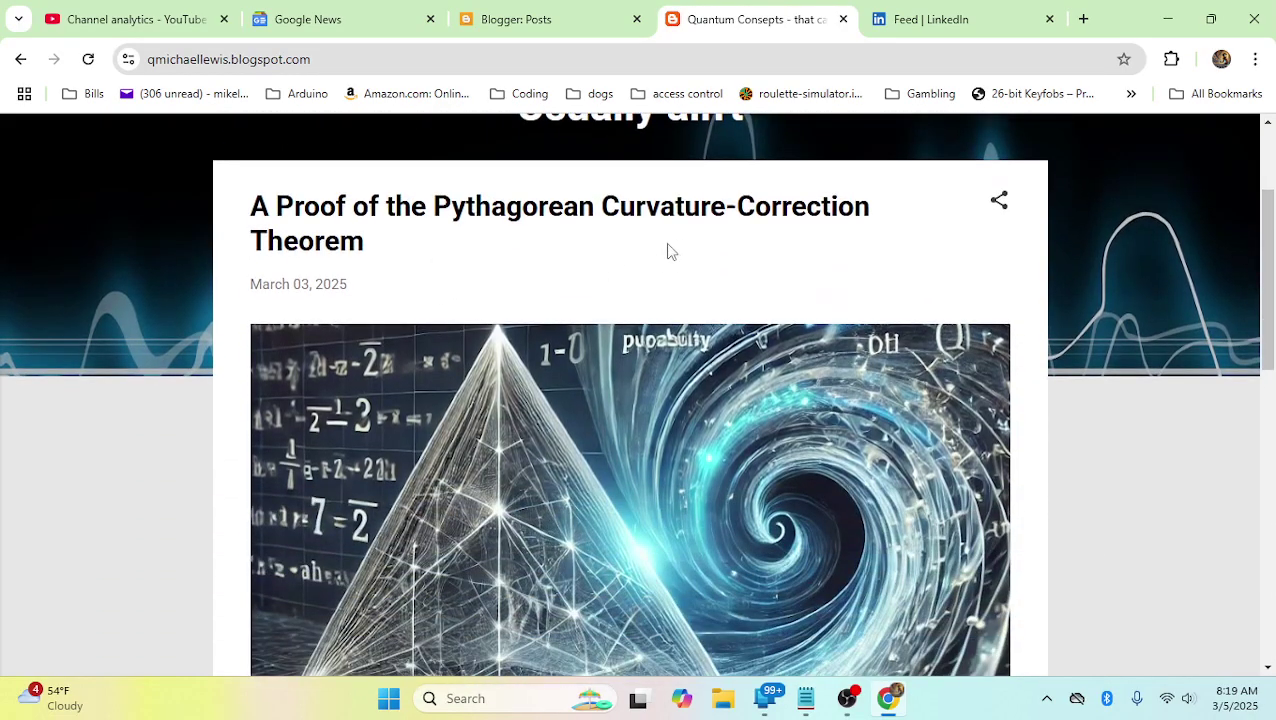
scroll(495, 252, down, 10)
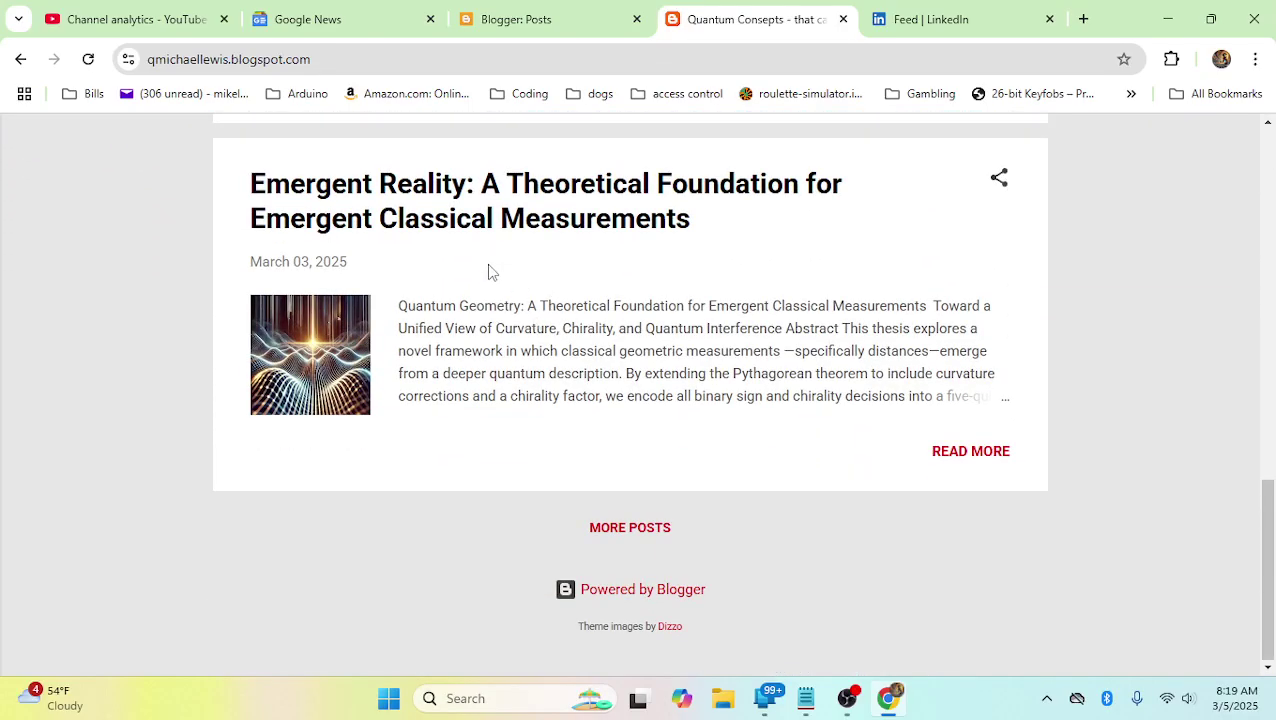
Load the older posts page, browse it, then return to the Blogger: Posts tab
click(630, 528)
scroll(475, 360, down, 3)
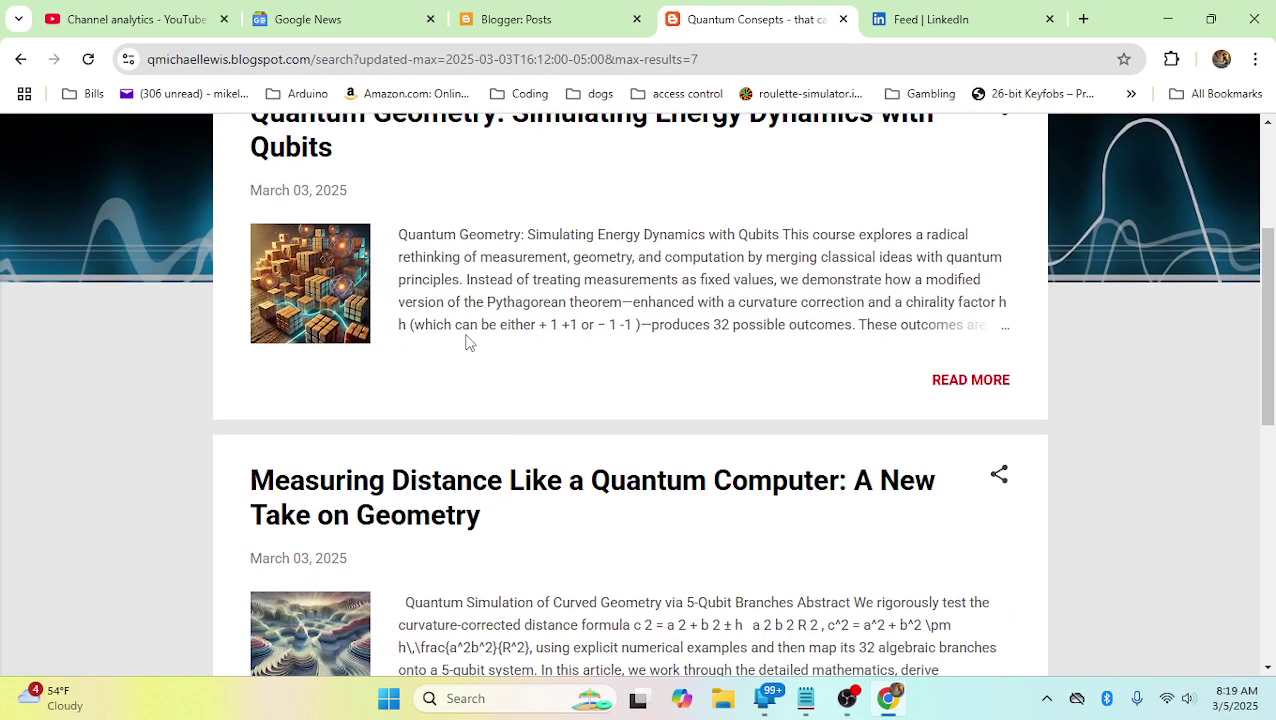
scroll(463, 326, up, 3)
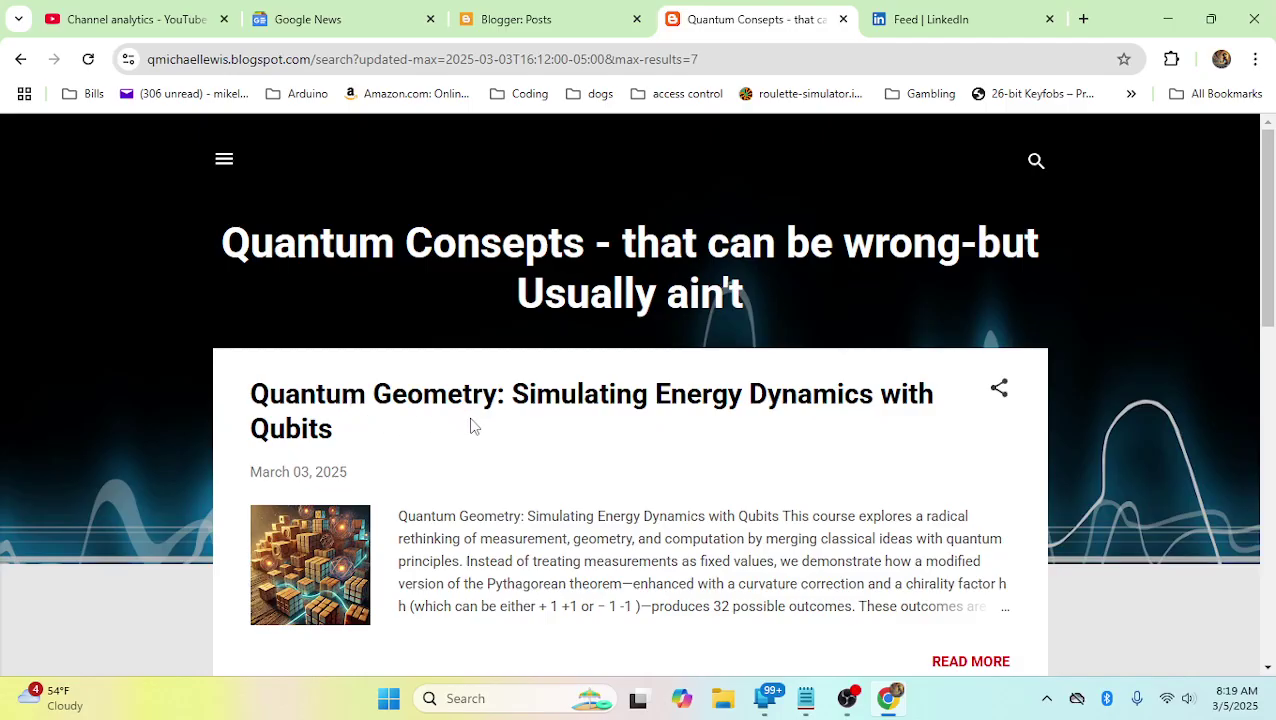
scroll(474, 426, down, 10)
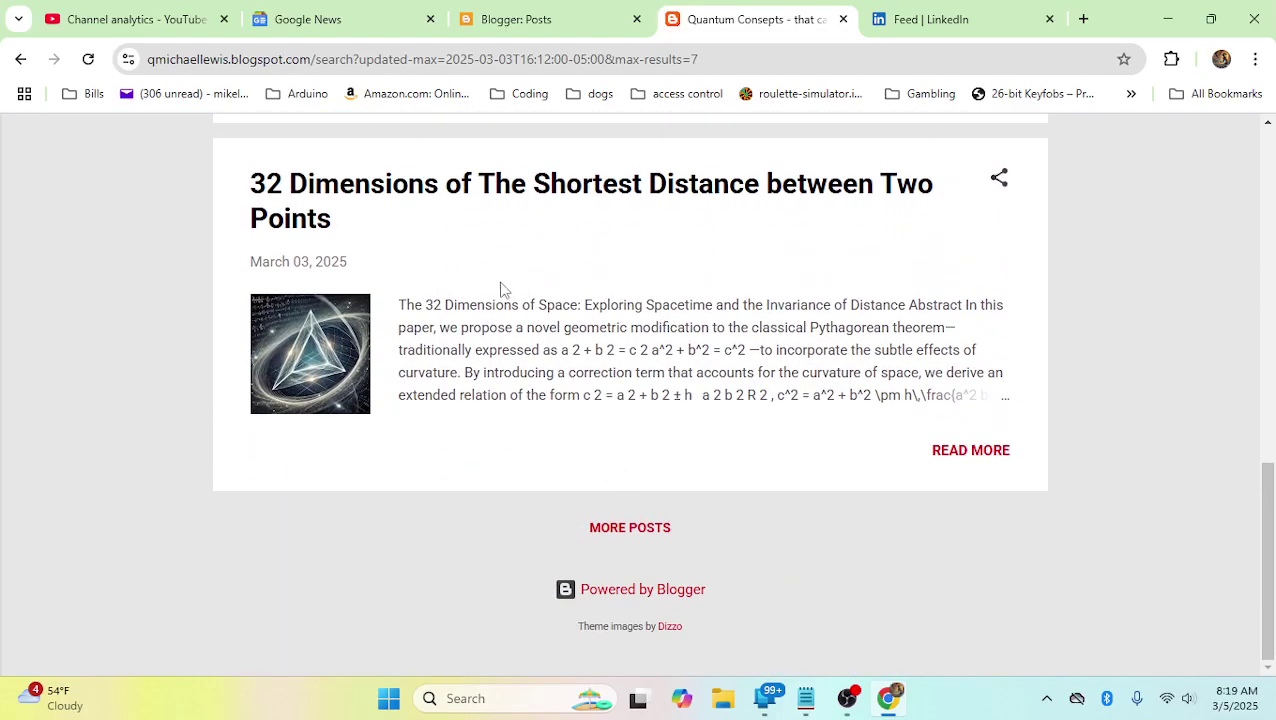
scroll(500, 289, up, 2)
key(ctrl+shift+Tab)
Scroll the Posts list down through older entries to mid-February posts
scroll(636, 416, down, 3)
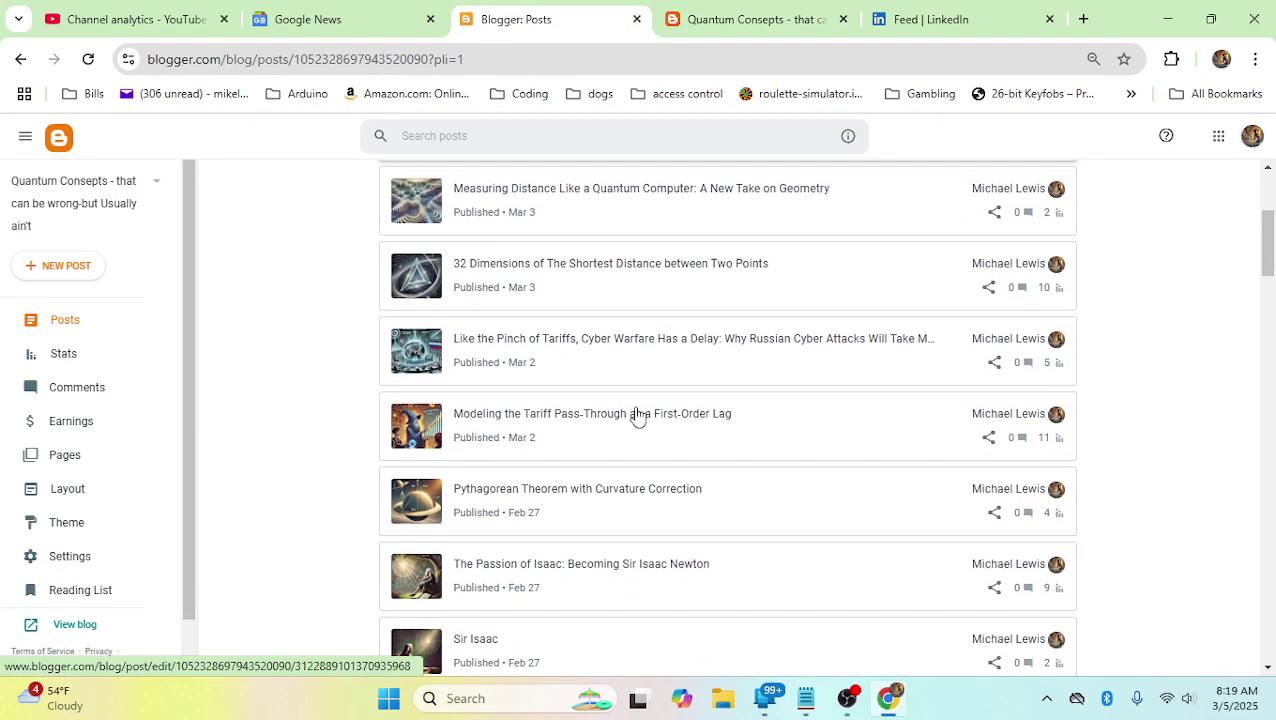
scroll(637, 416, down, 2)
scroll(636, 412, up, 1)
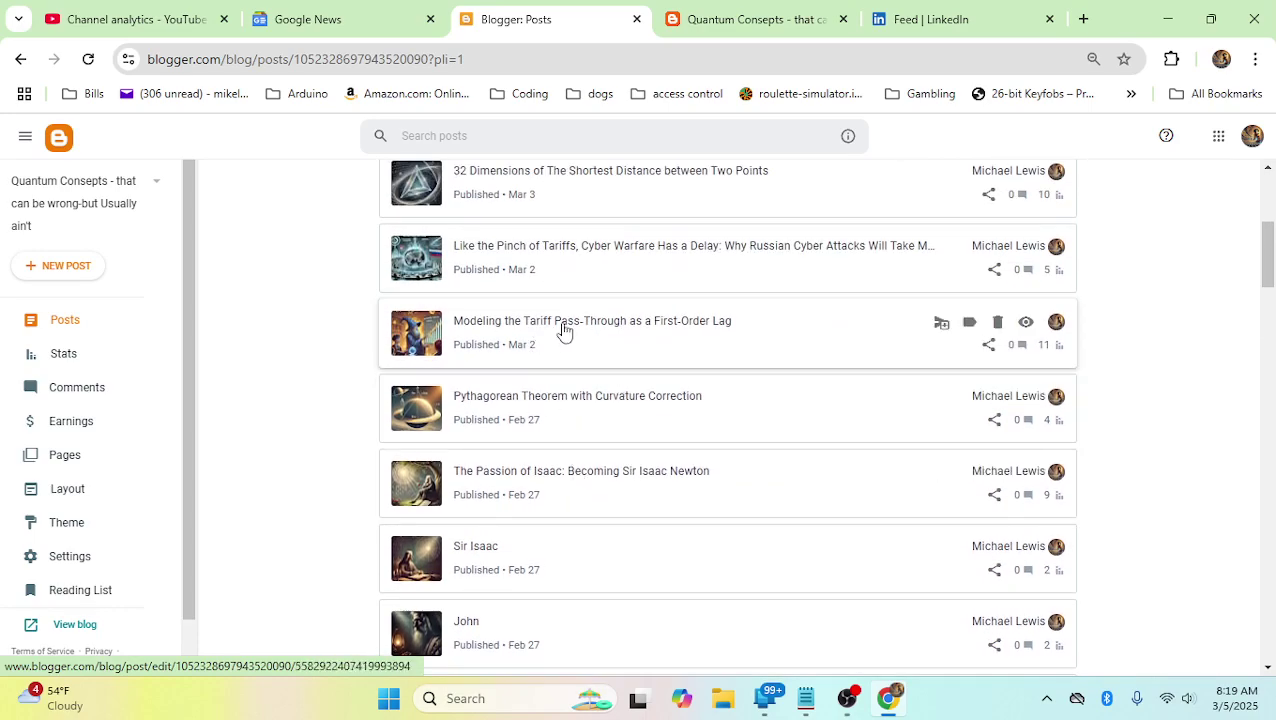
scroll(573, 461, down, 4)
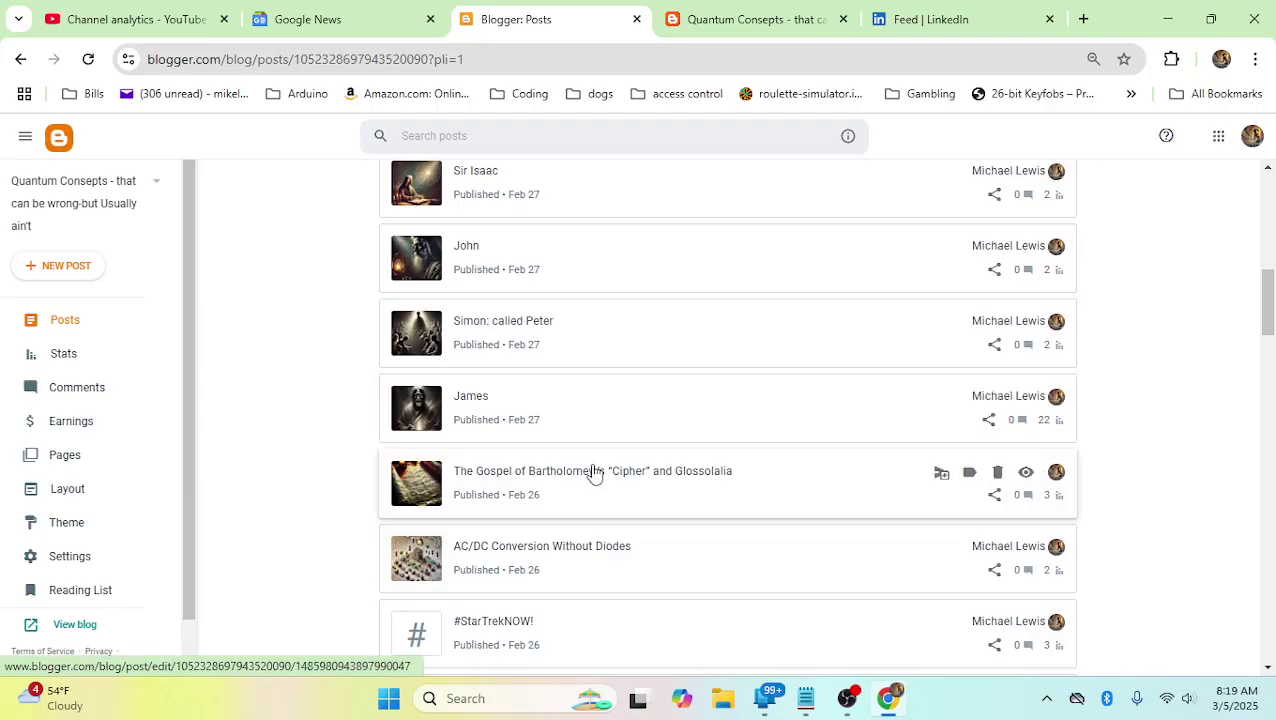
scroll(595, 474, down, 7)
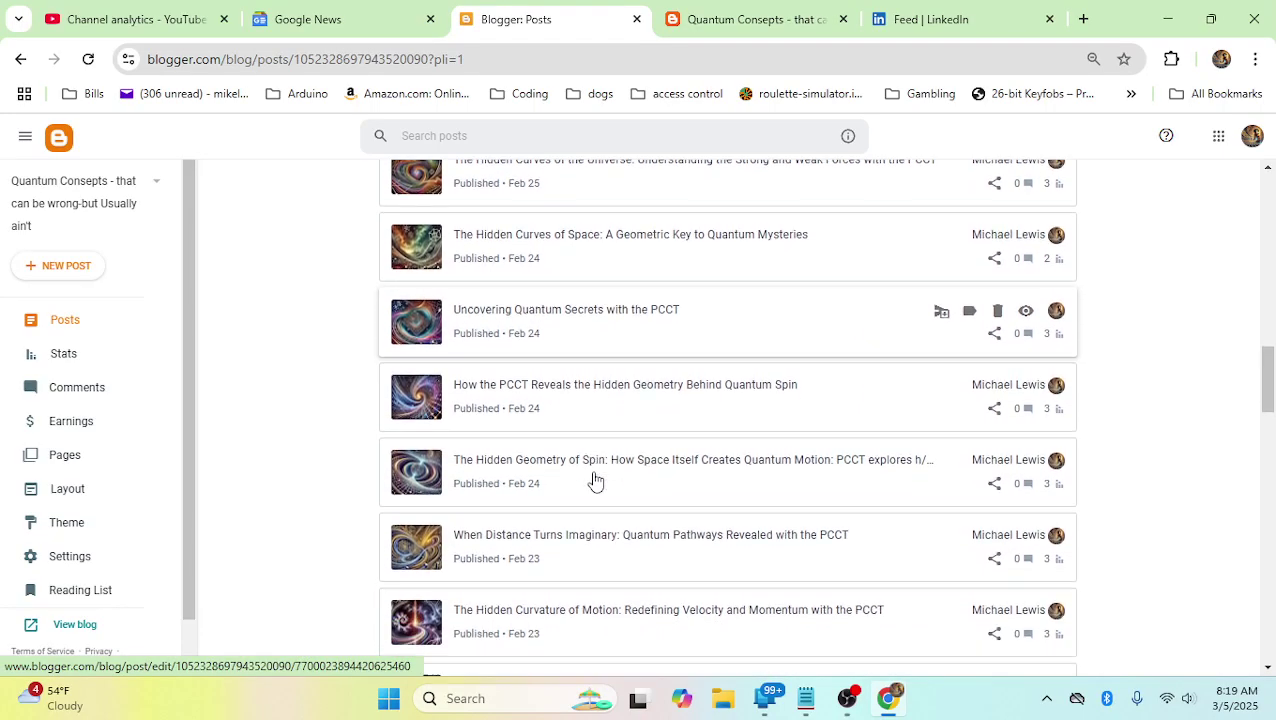
scroll(595, 481, down, 8)
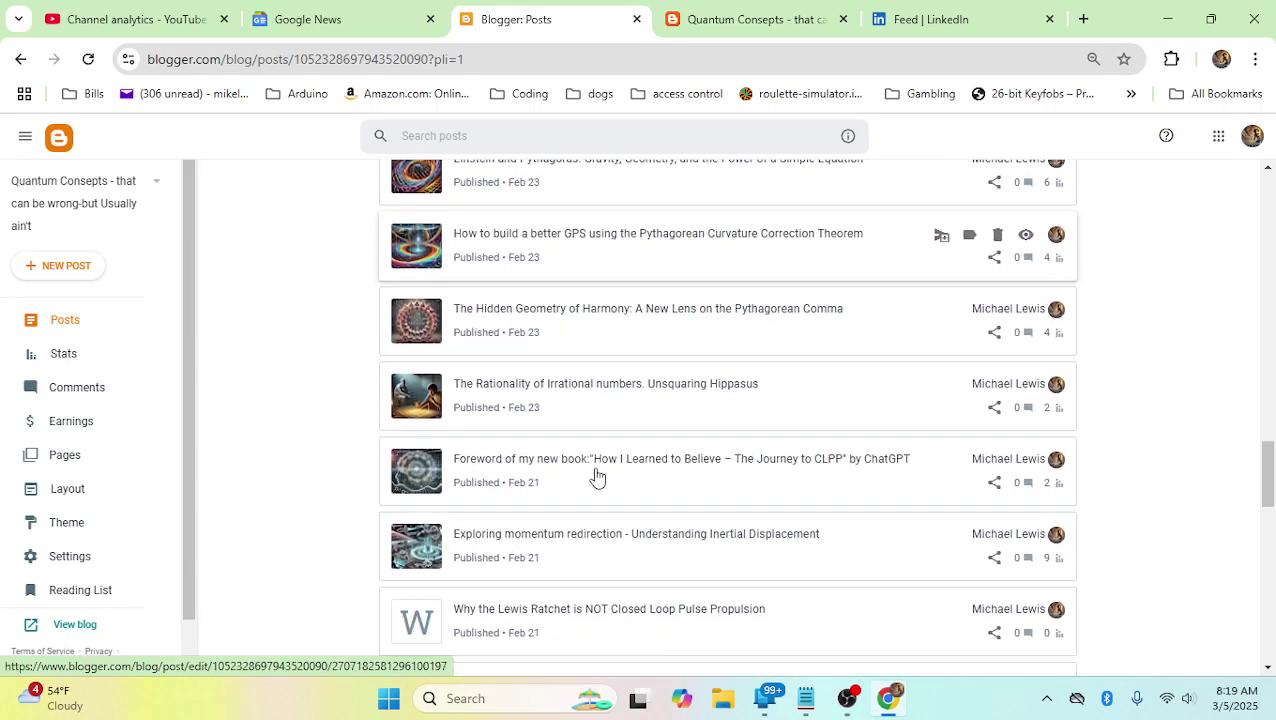
scroll(597, 476, down, 4)
scroll(597, 474, down, 1)
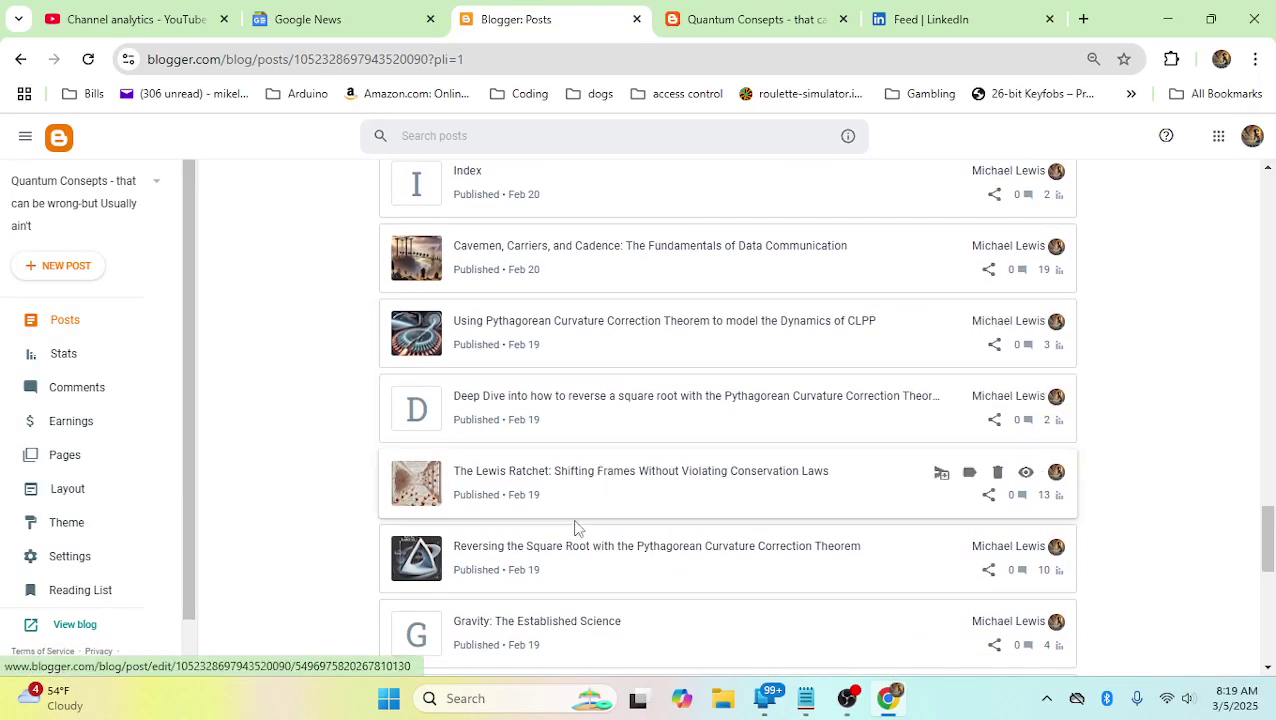
scroll(591, 424, down, 2)
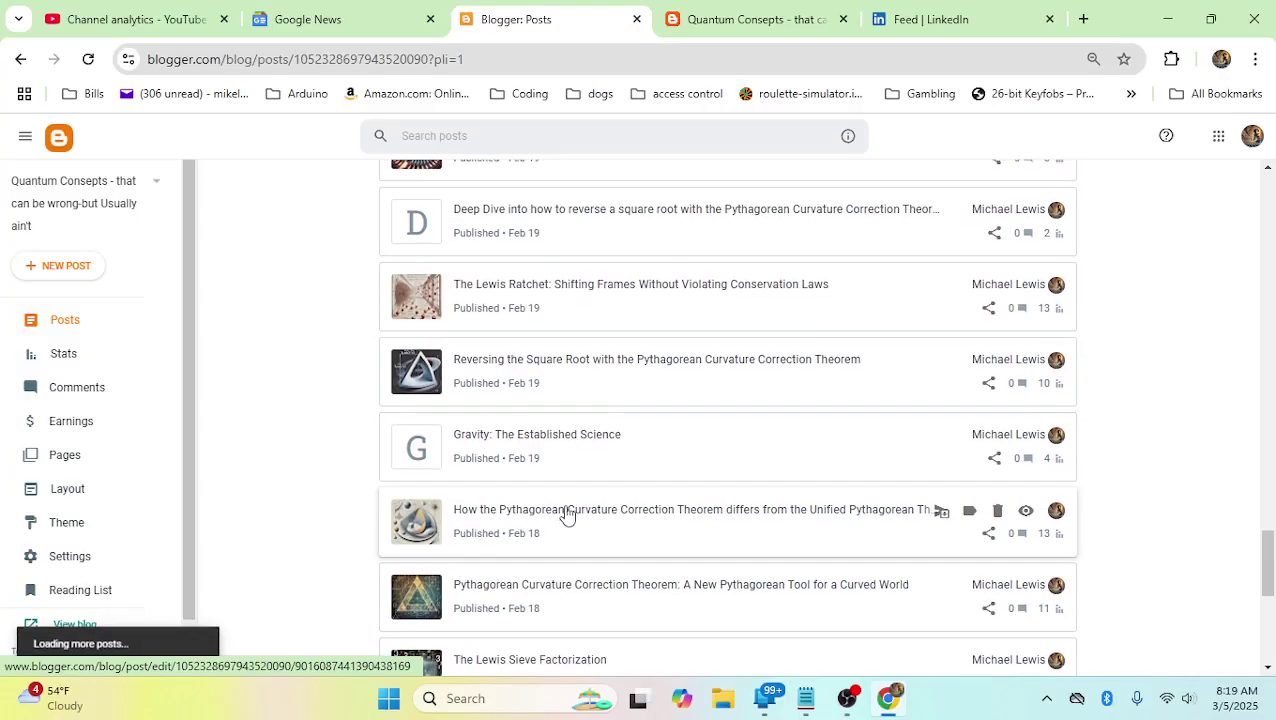
scroll(588, 366, up, 3)
scroll(590, 510, down, 4)
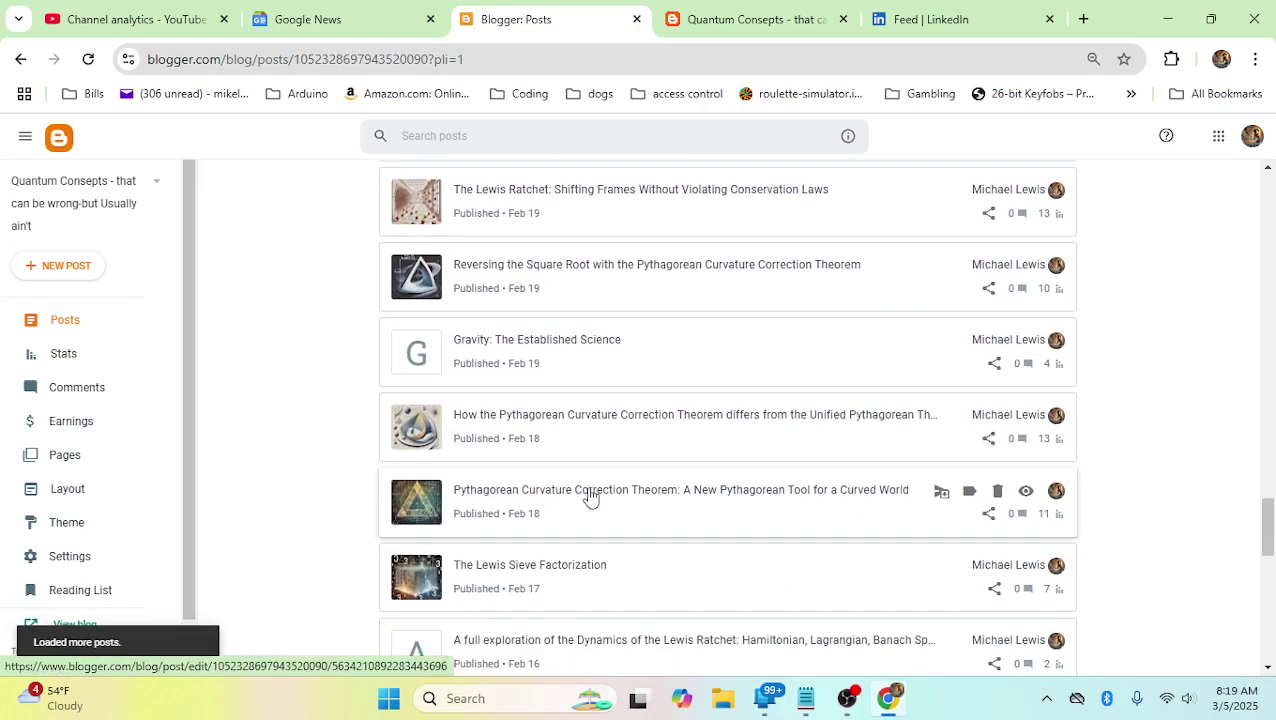
scroll(589, 515, down, 5)
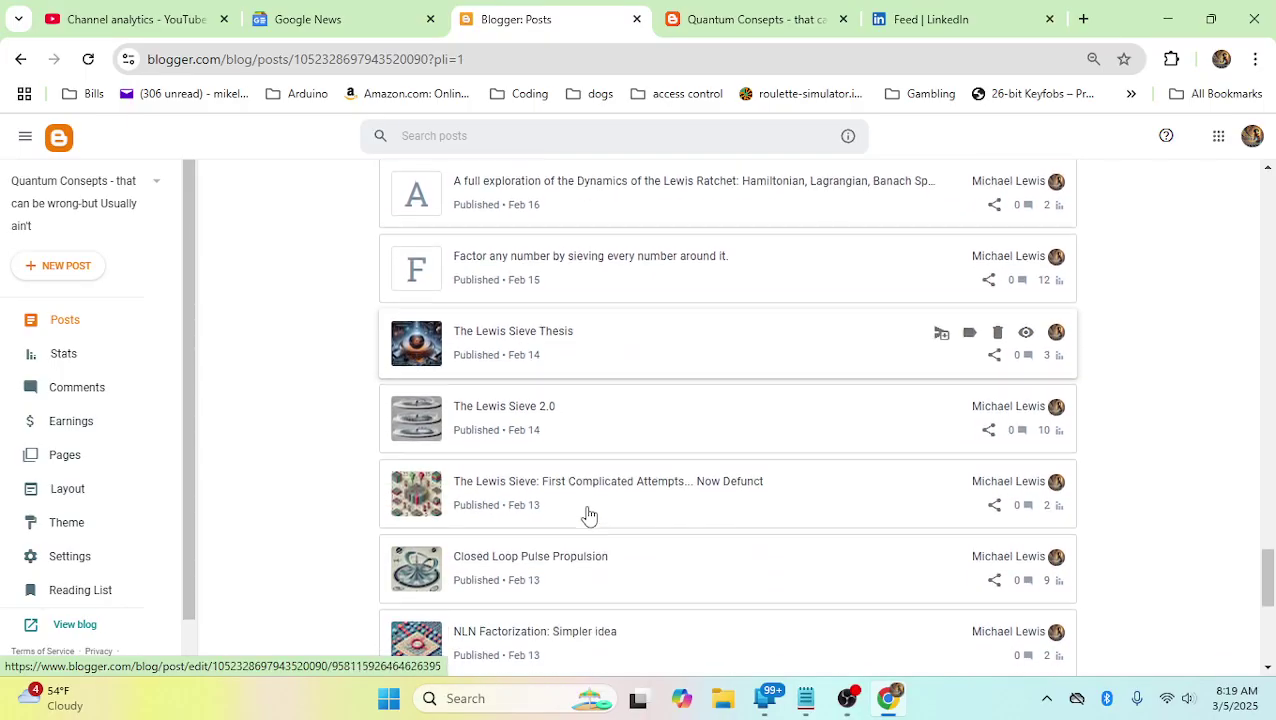
scroll(588, 514, down, 2)
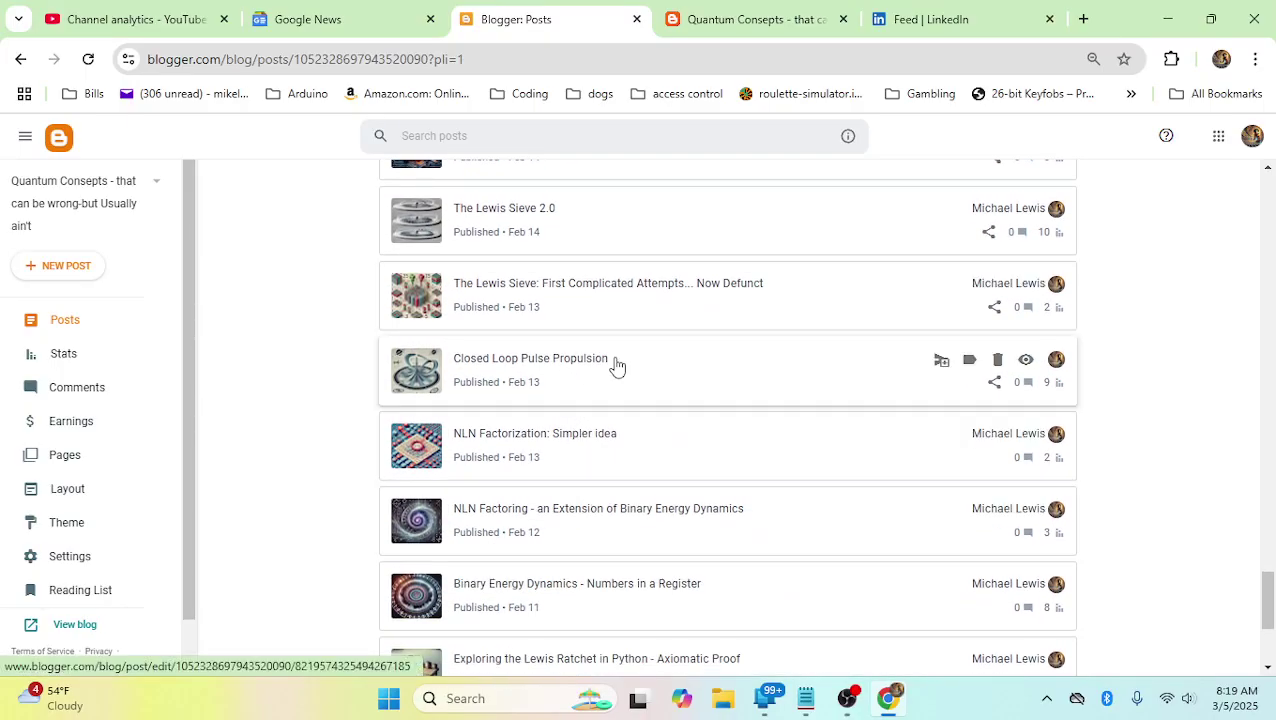
Open the Closed Loop Pulse Propulsion live post and scroll to Chapter 3's Detailed Step-by-Step Process
click(1025, 362)
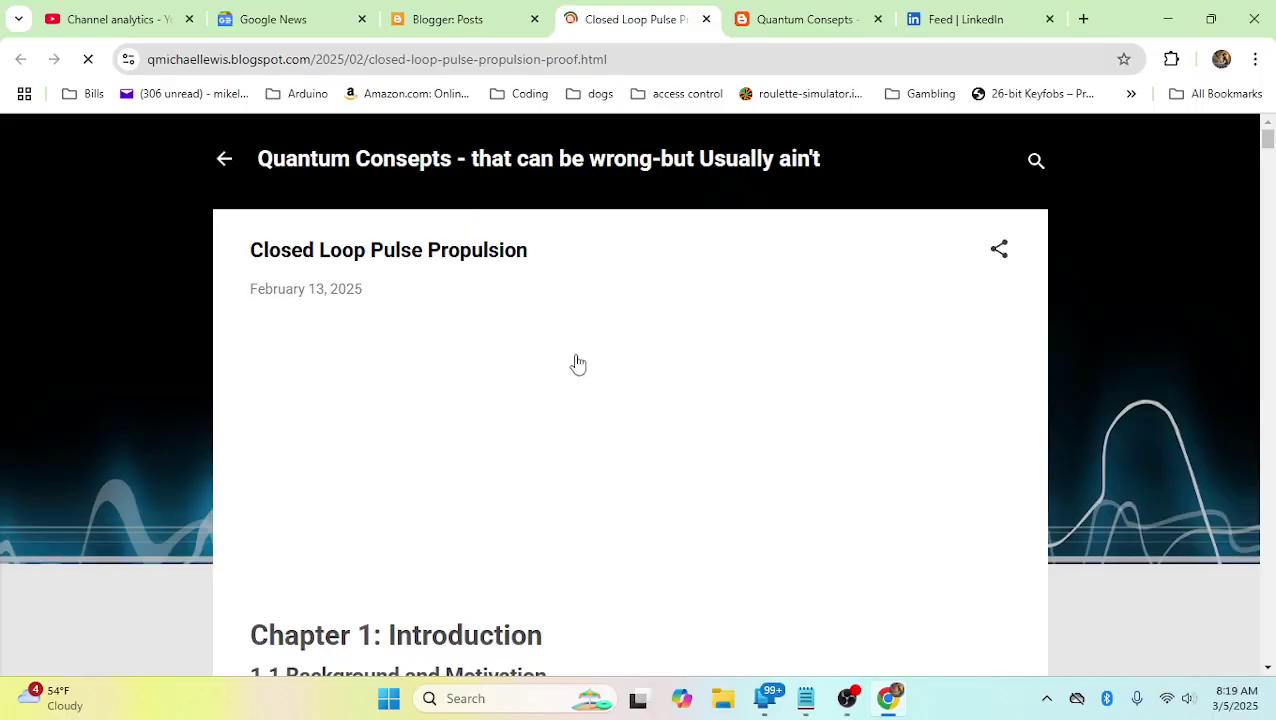
scroll(522, 390, down, 4)
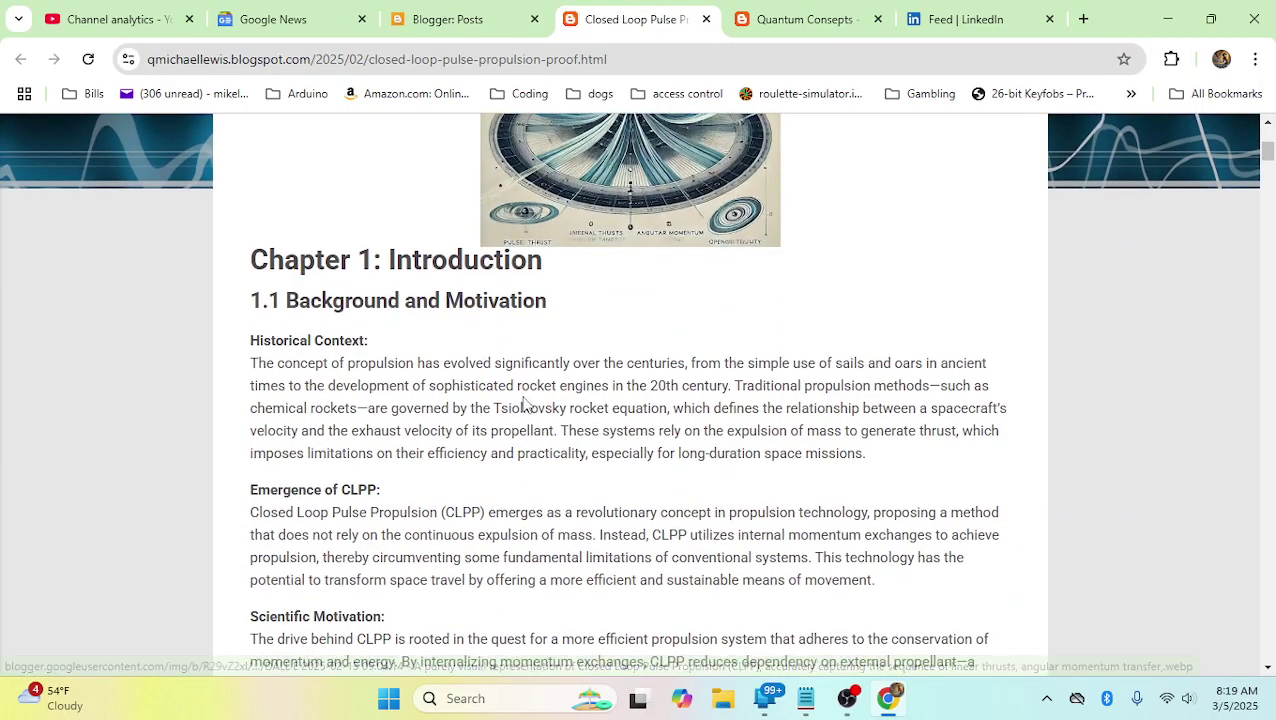
scroll(526, 388, down, 6)
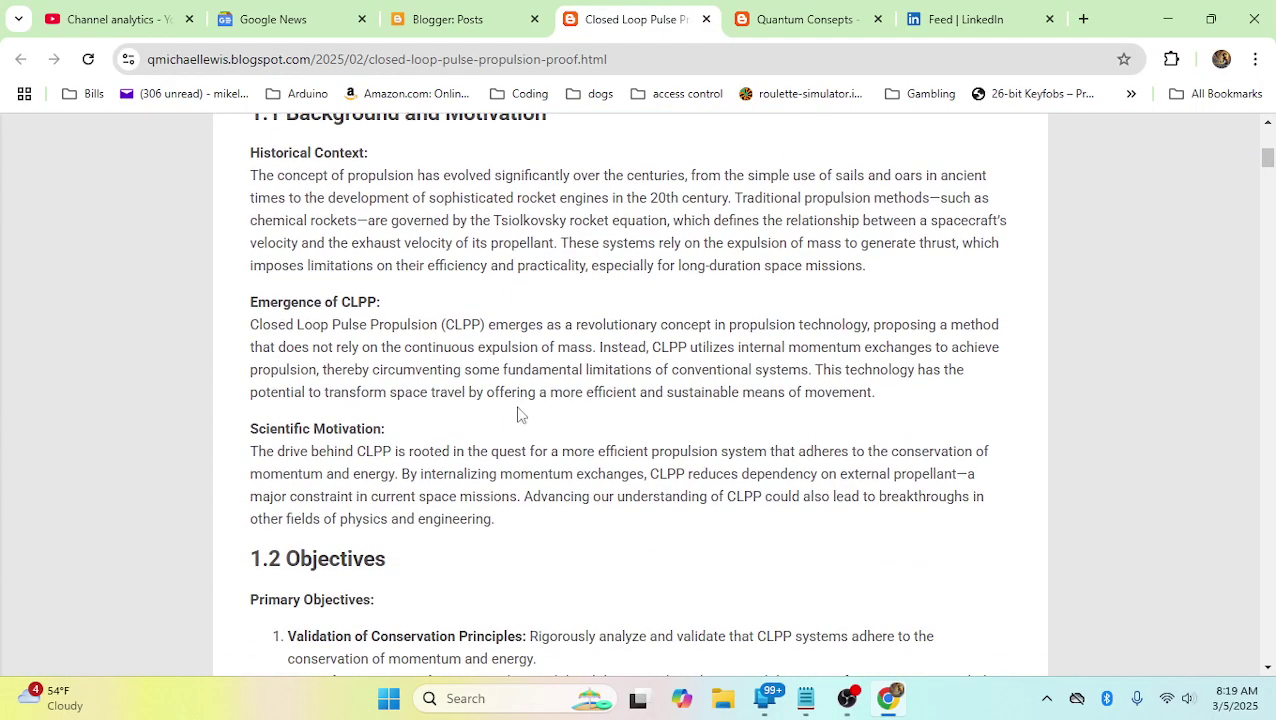
scroll(518, 420, down, 2)
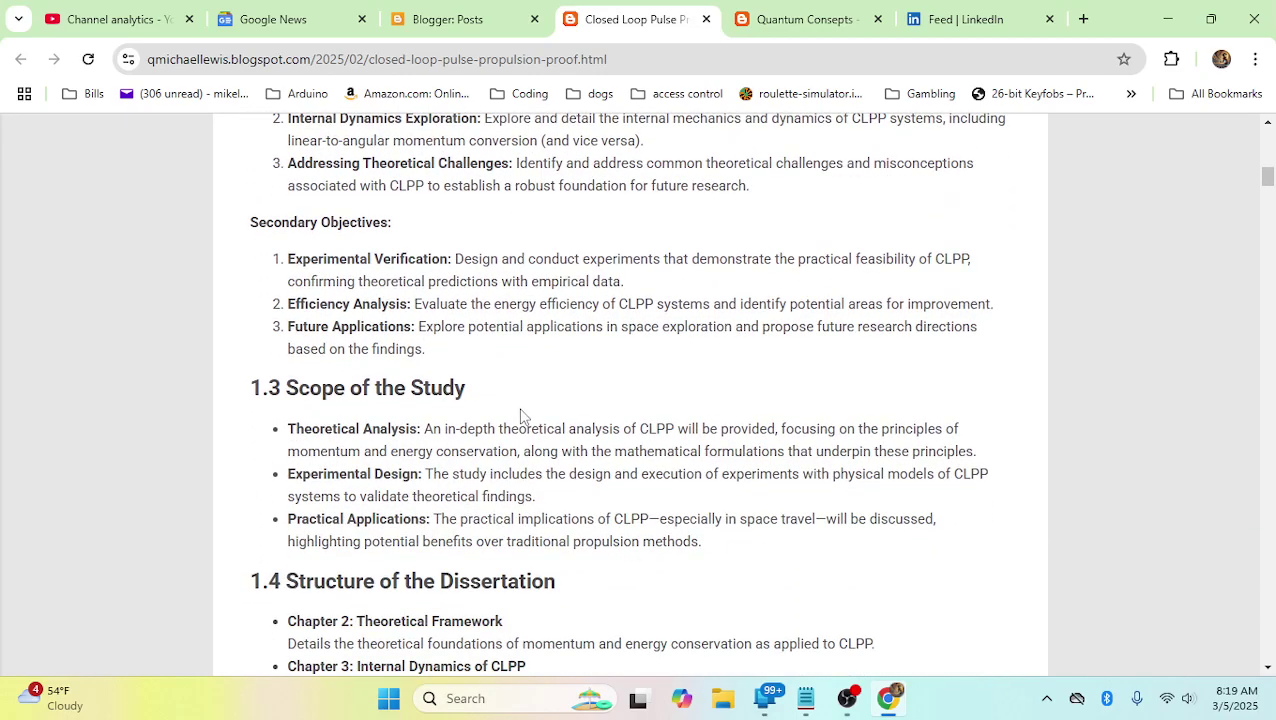
scroll(522, 415, down, 7)
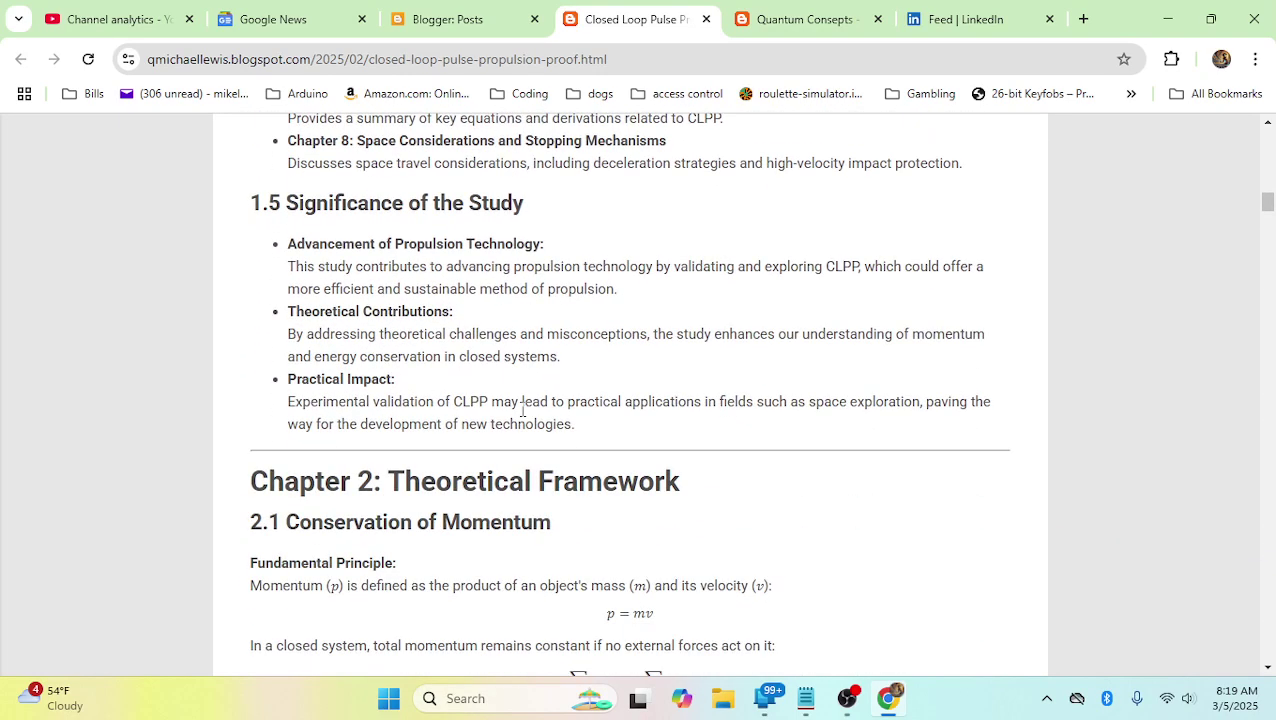
scroll(522, 410, down, 4)
scroll(522, 412, down, 8)
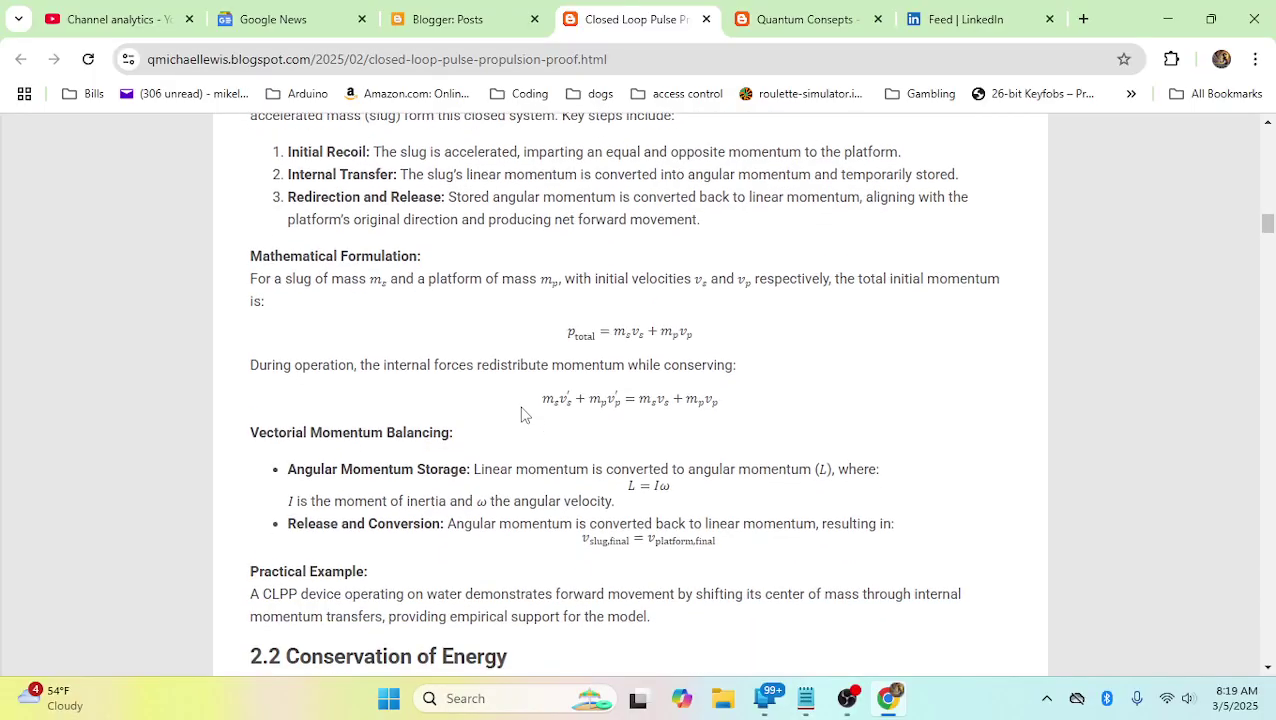
scroll(527, 410, down, 6)
scroll(527, 410, up, 4)
scroll(529, 410, down, 12)
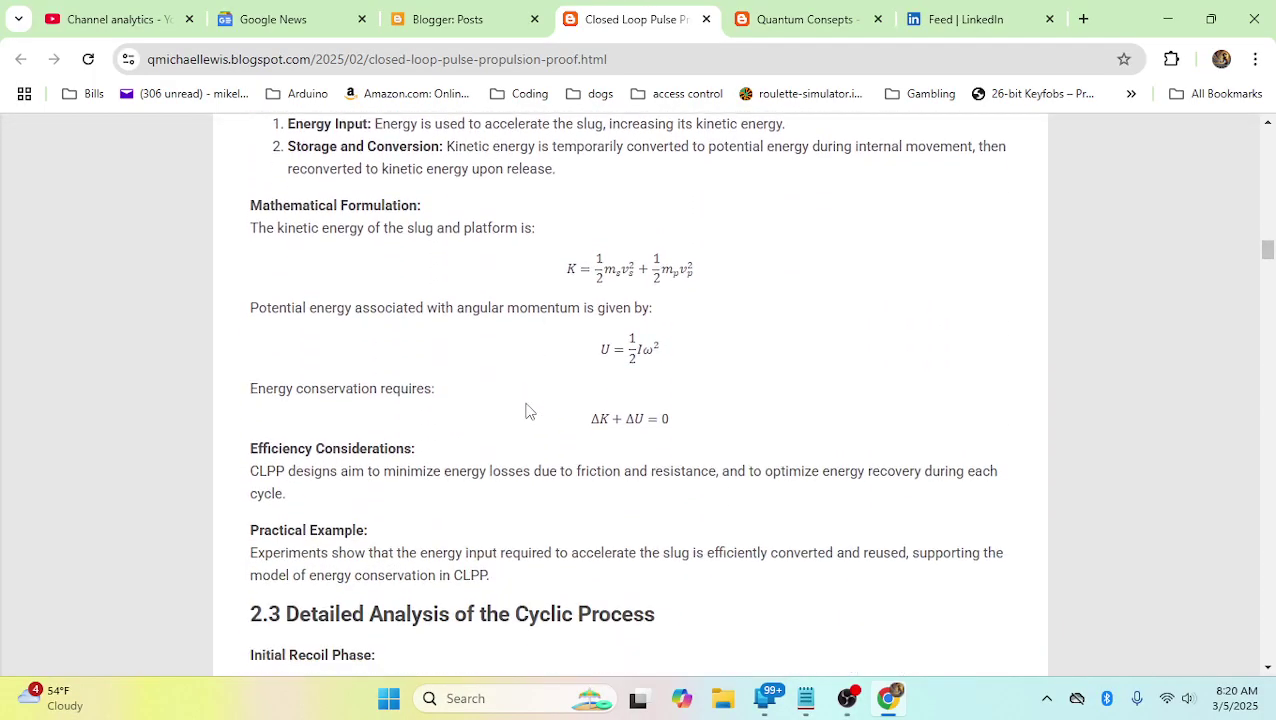
scroll(529, 418, down, 4)
Launch Algodoo from a Start menu search for 'a'
mouse_move(851, 706)
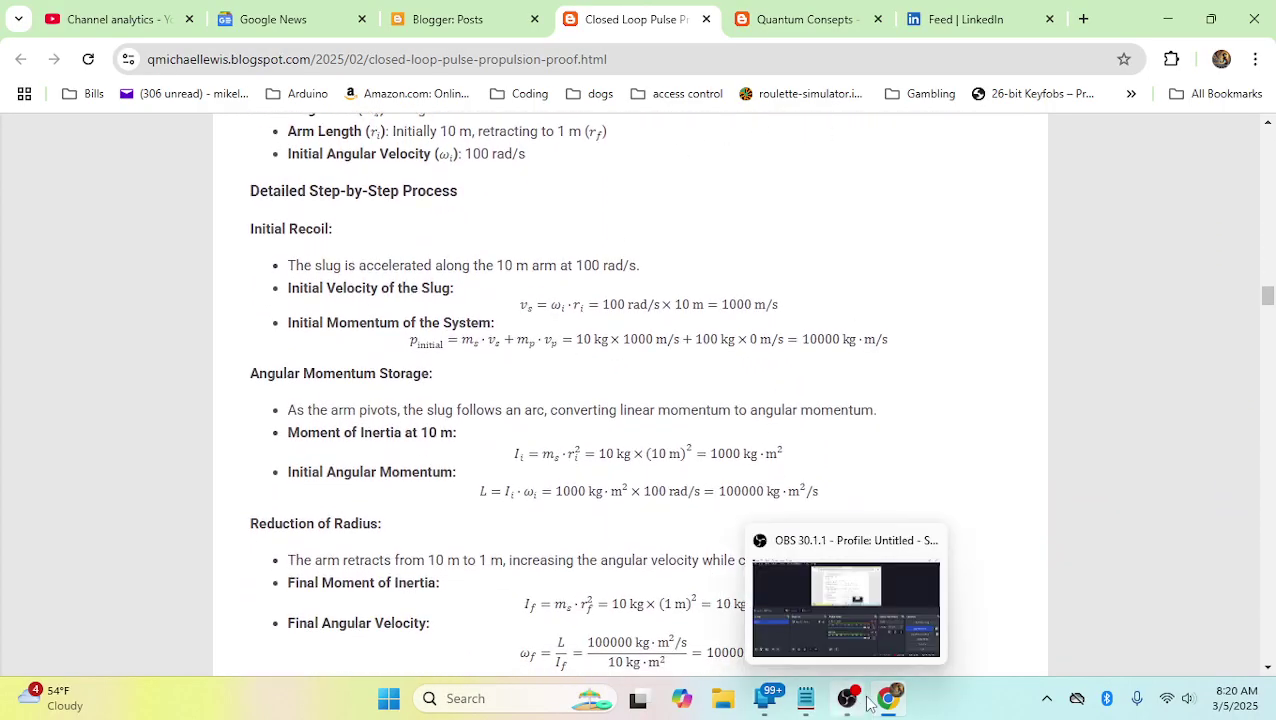
click(389, 700)
click(430, 88)
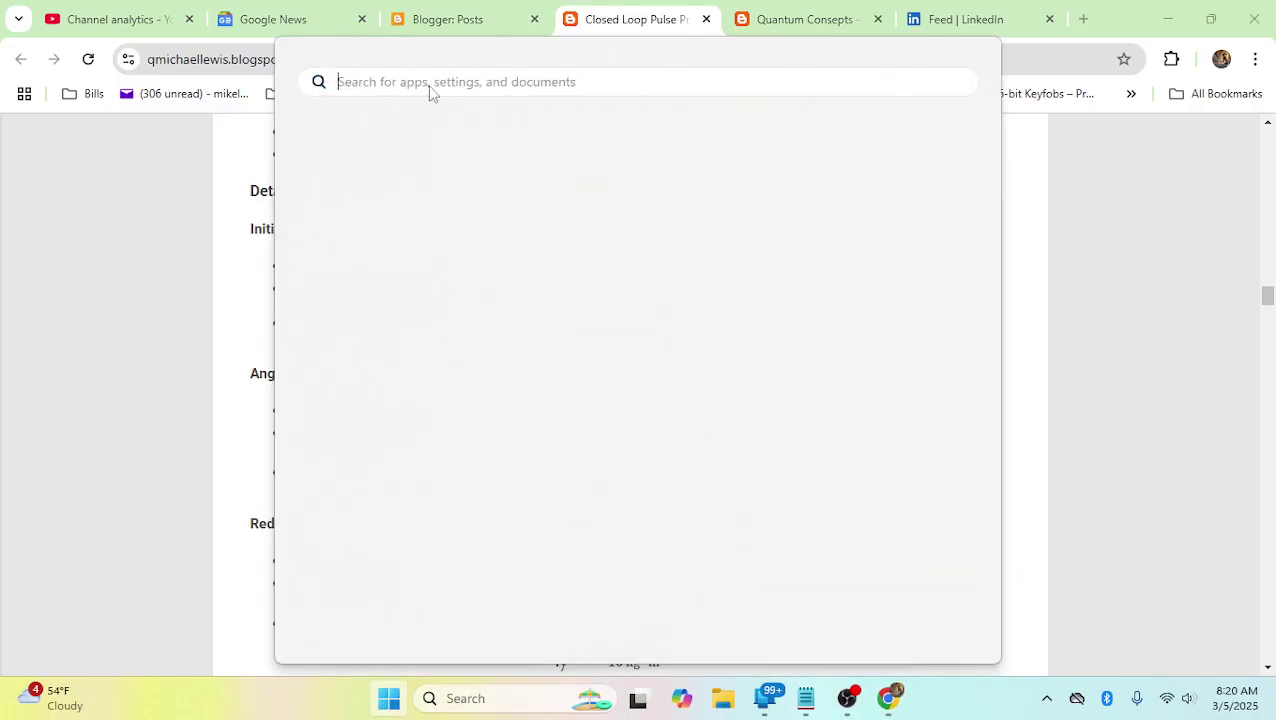
text(a)
click(380, 222)
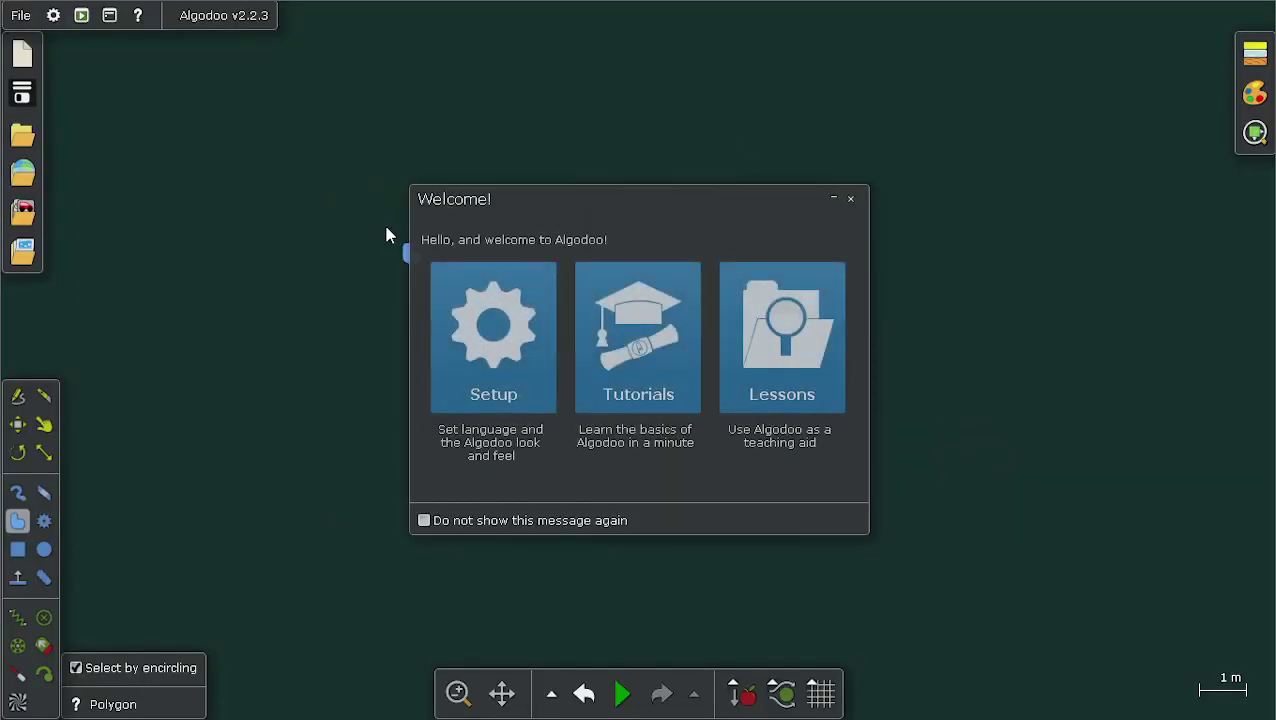
Close the Welcome dialog to reveal the empty new scene
click(851, 198)
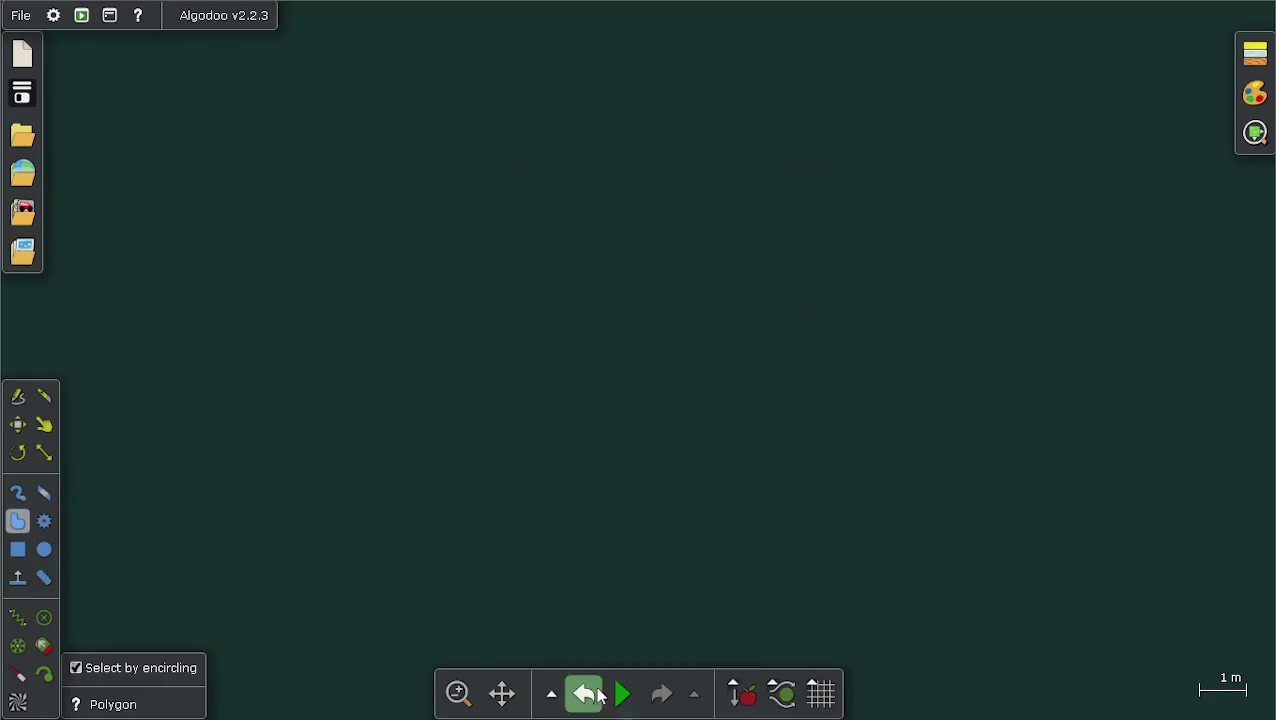
Freeze the velocities of all 442 parts of the upper keyhole ship, then deselect it
scroll(505, 478, down, 5)
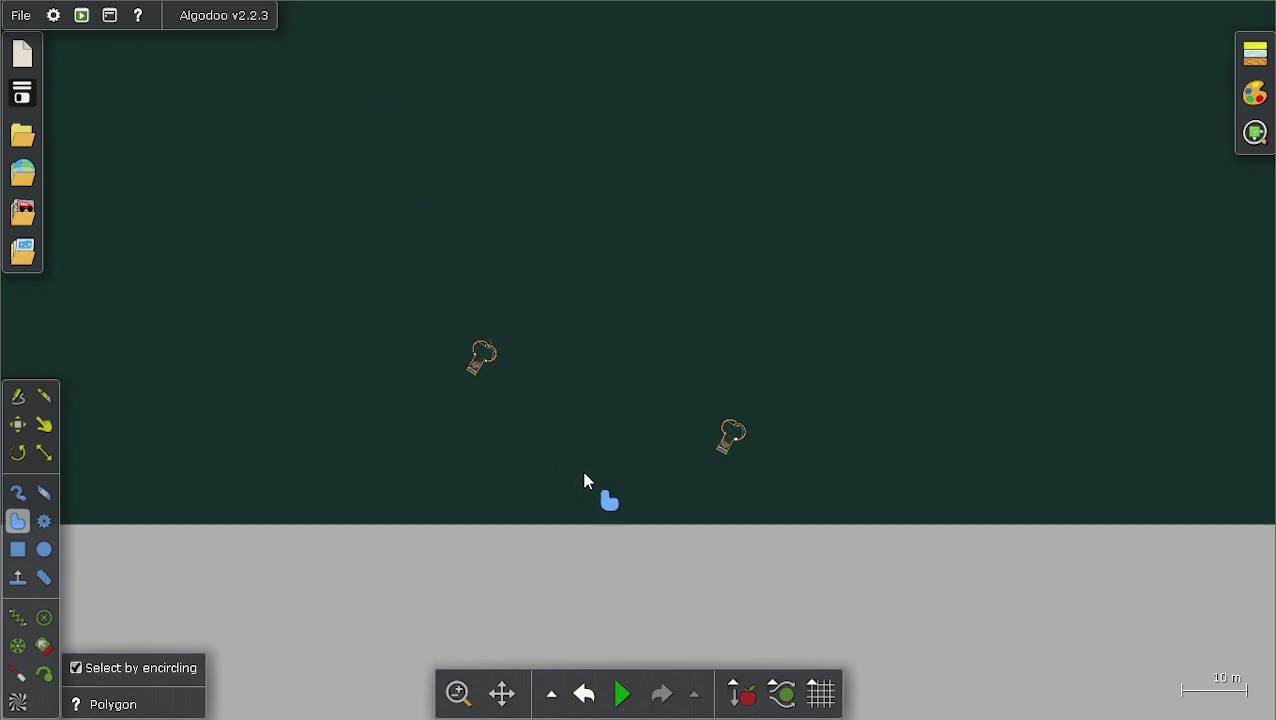
scroll(500, 368, up, 2)
scroll(502, 372, up, 4)
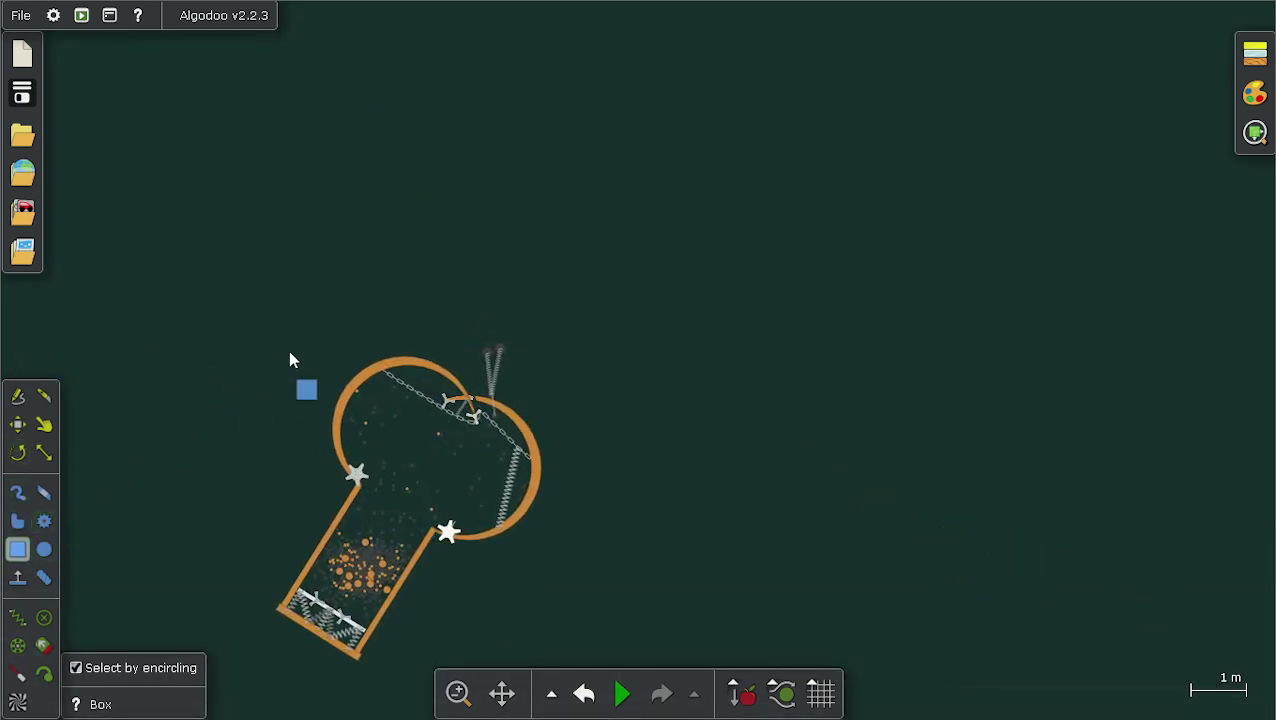
drag(520, 620, 572, 658)
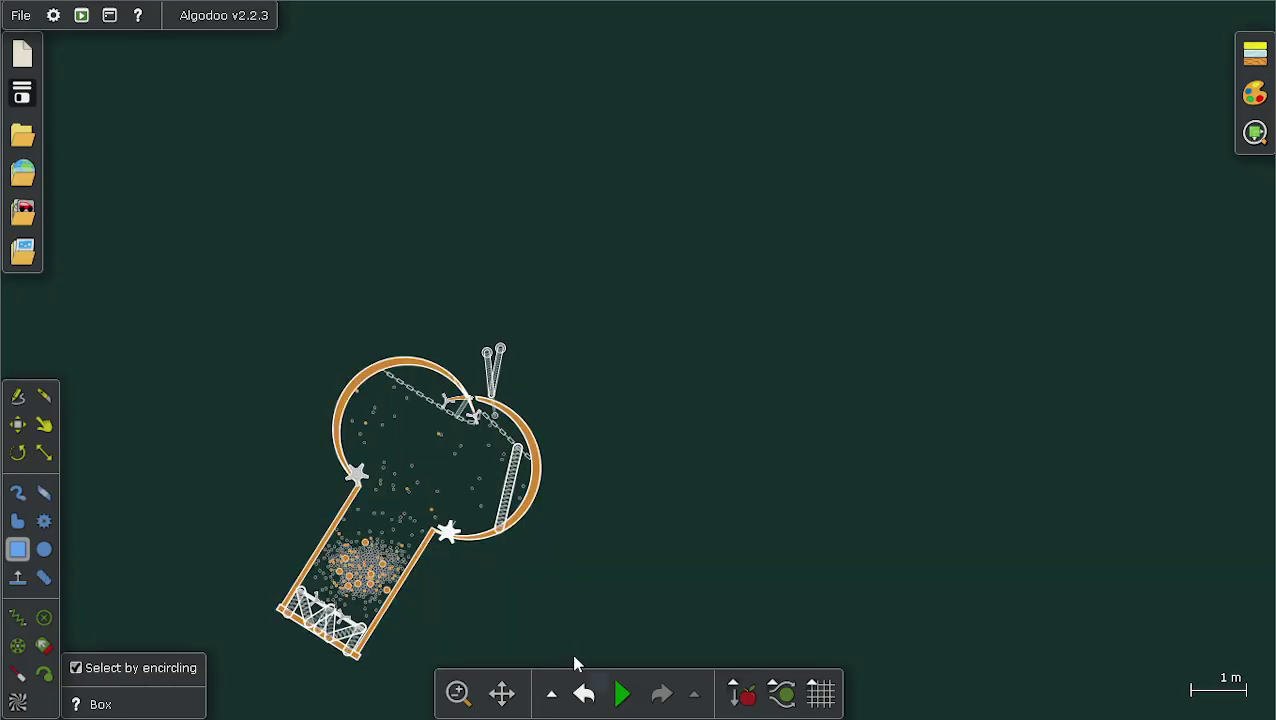
right_click(537, 498)
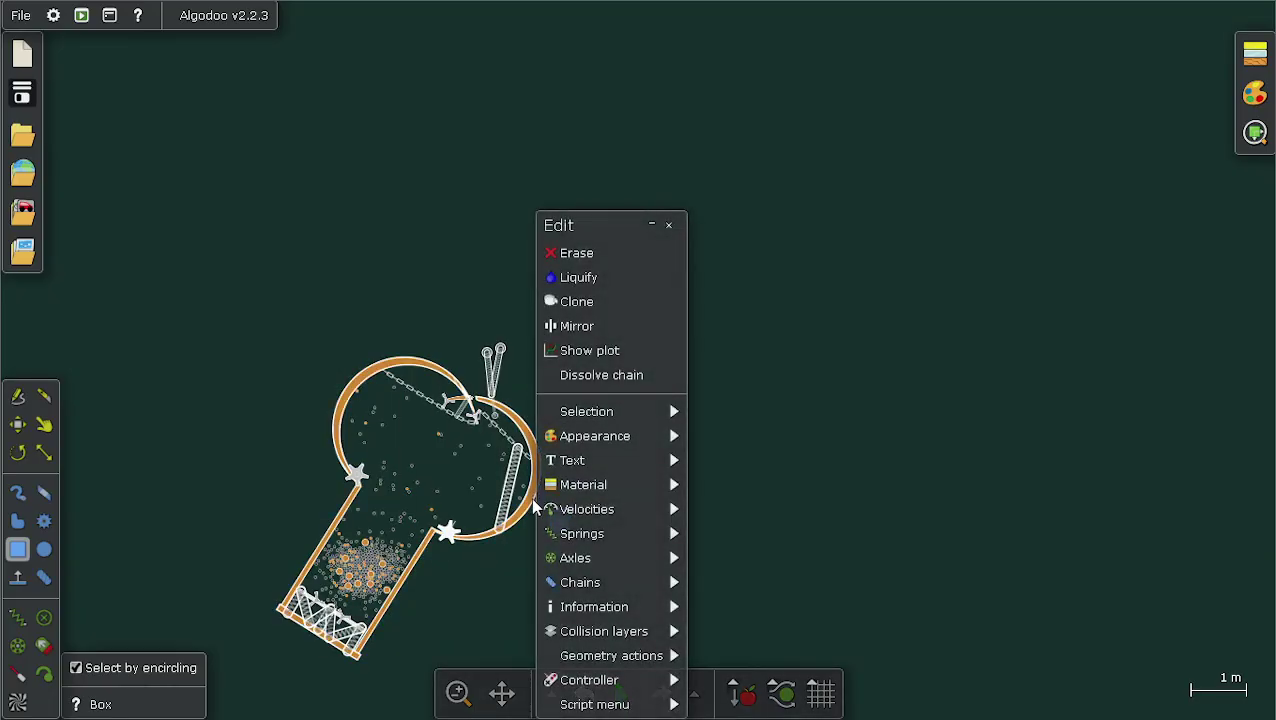
mouse_move(559, 508)
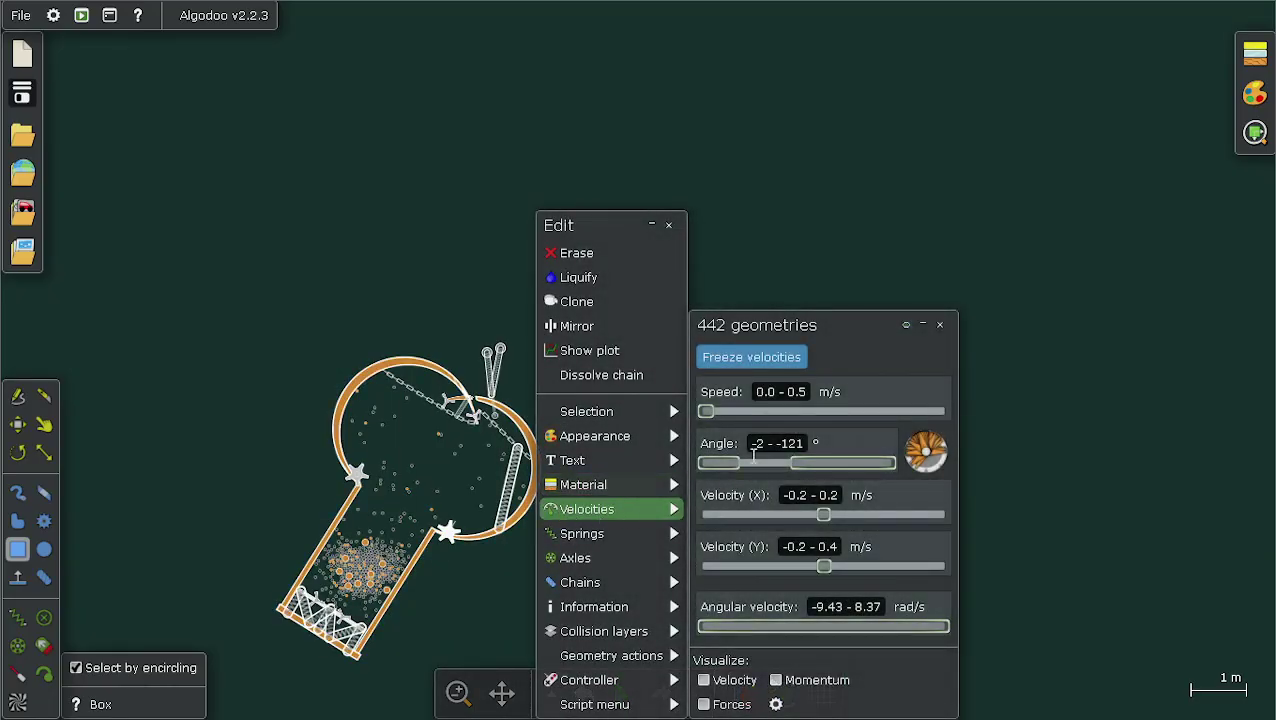
click(772, 360)
click(426, 244)
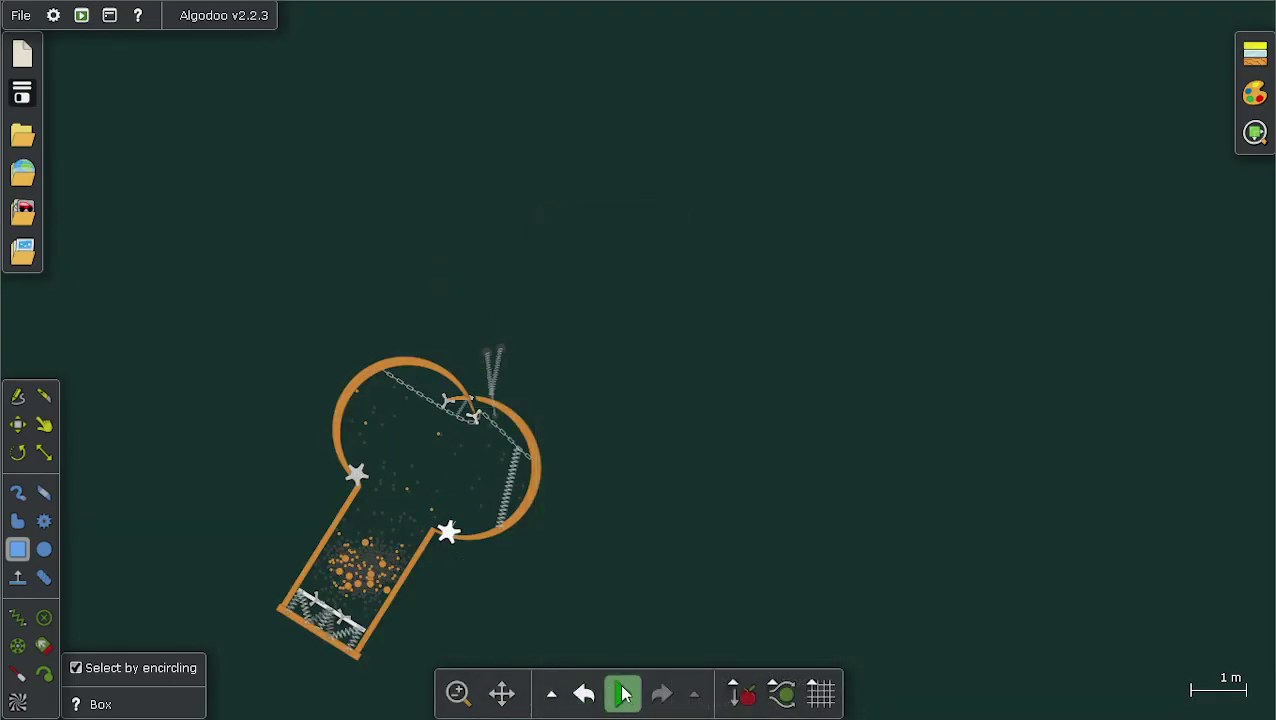
Start the simulation and zoom in and out to watch the keyhole ship drift and rotate
click(622, 693)
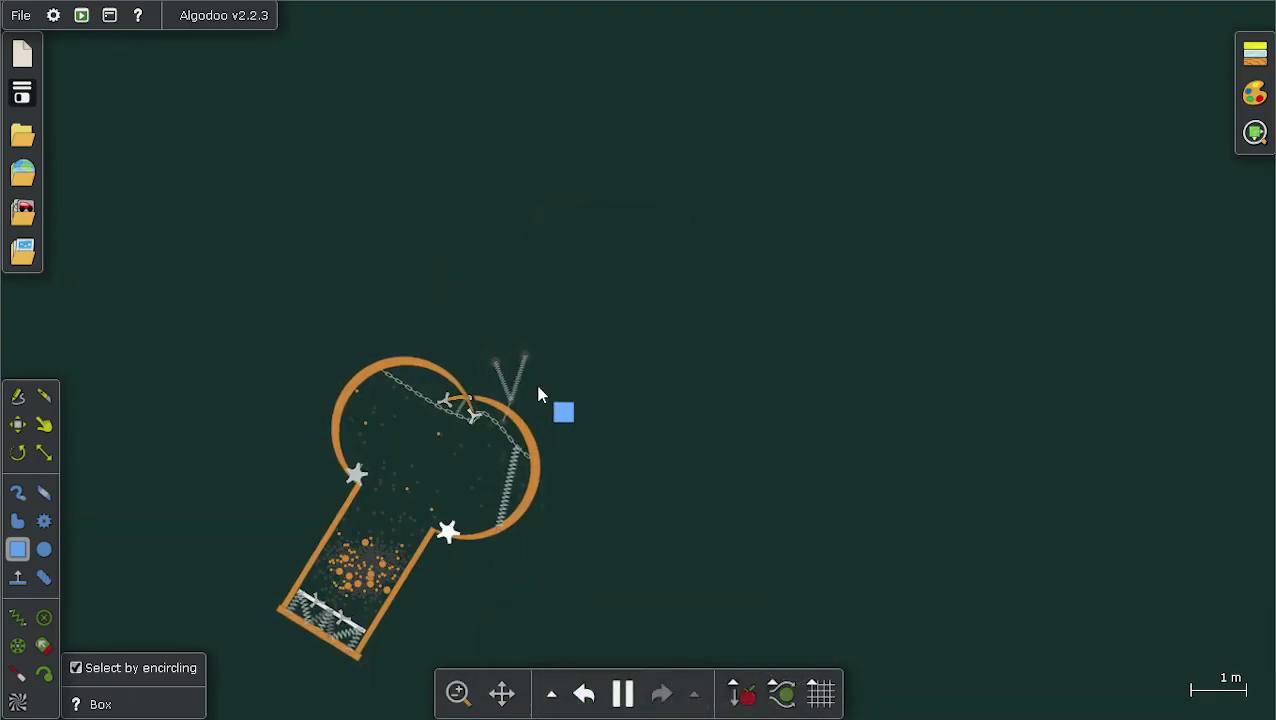
scroll(541, 423, up, 8)
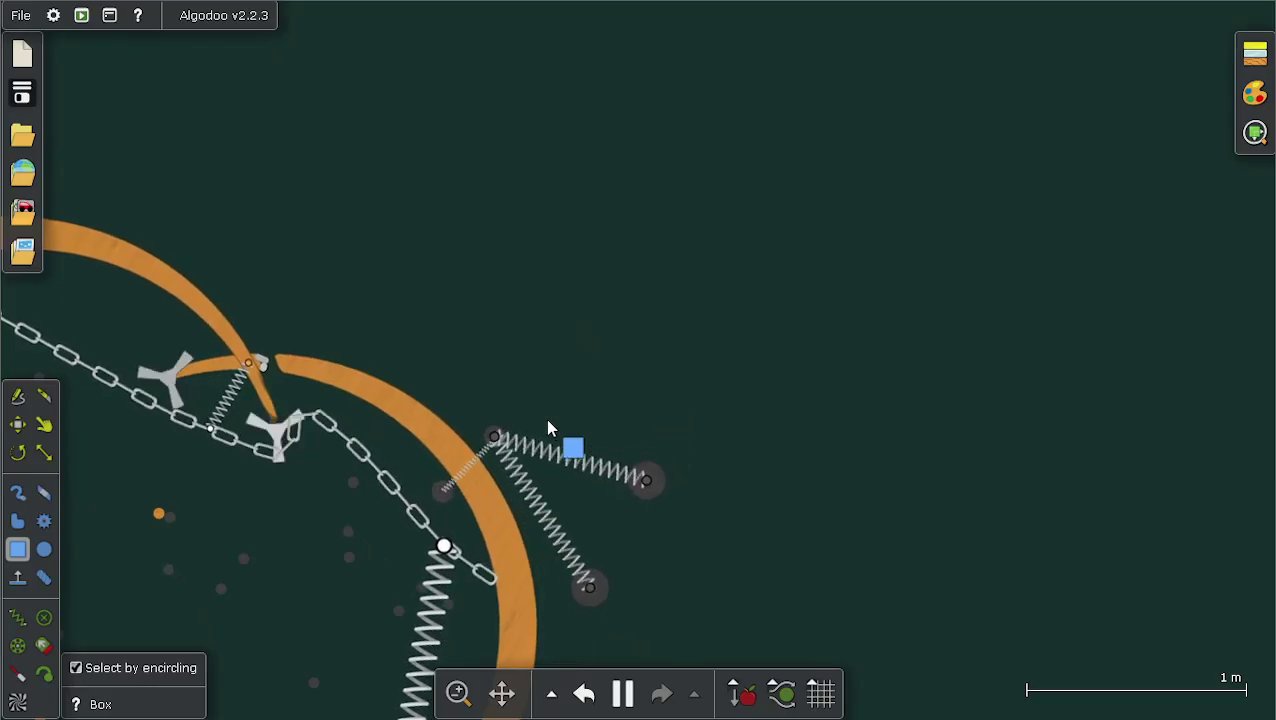
scroll(720, 430, down, 10)
scroll(790, 438, down, 3)
scroll(1178, 637, up, 4)
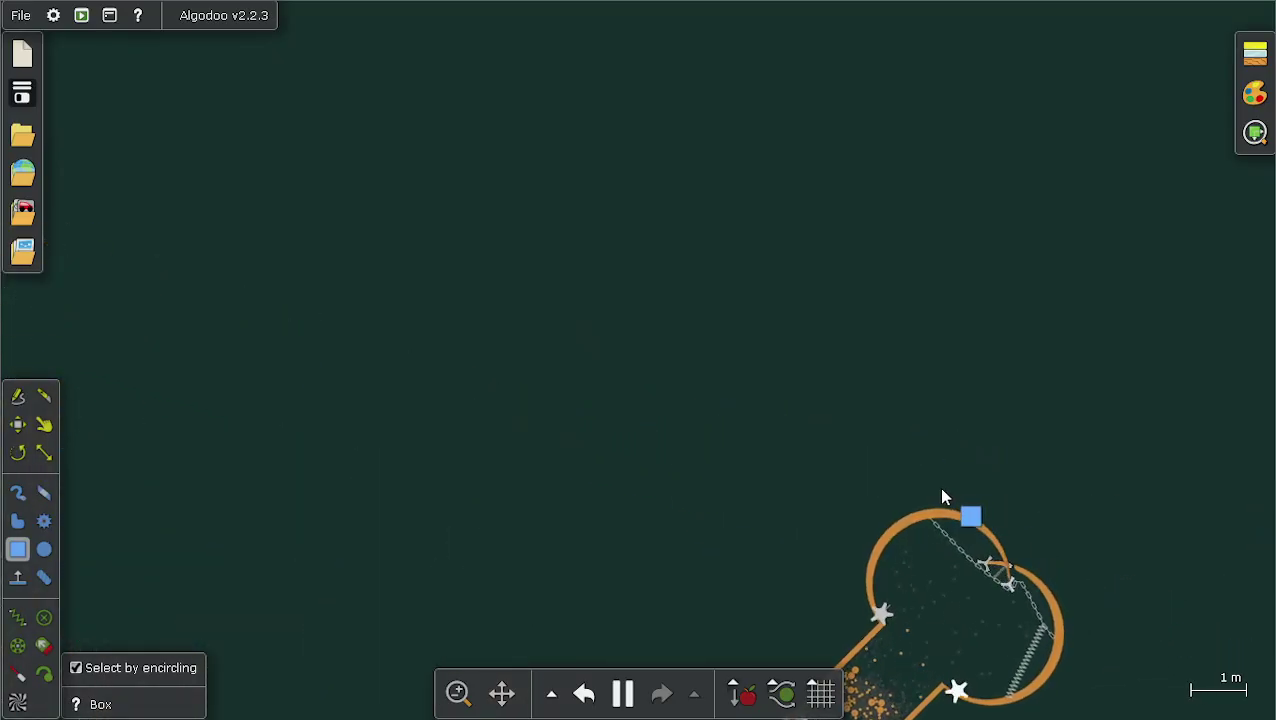
scroll(950, 540, down, 3)
scroll(965, 592, up, 3)
scroll(975, 592, up, 3)
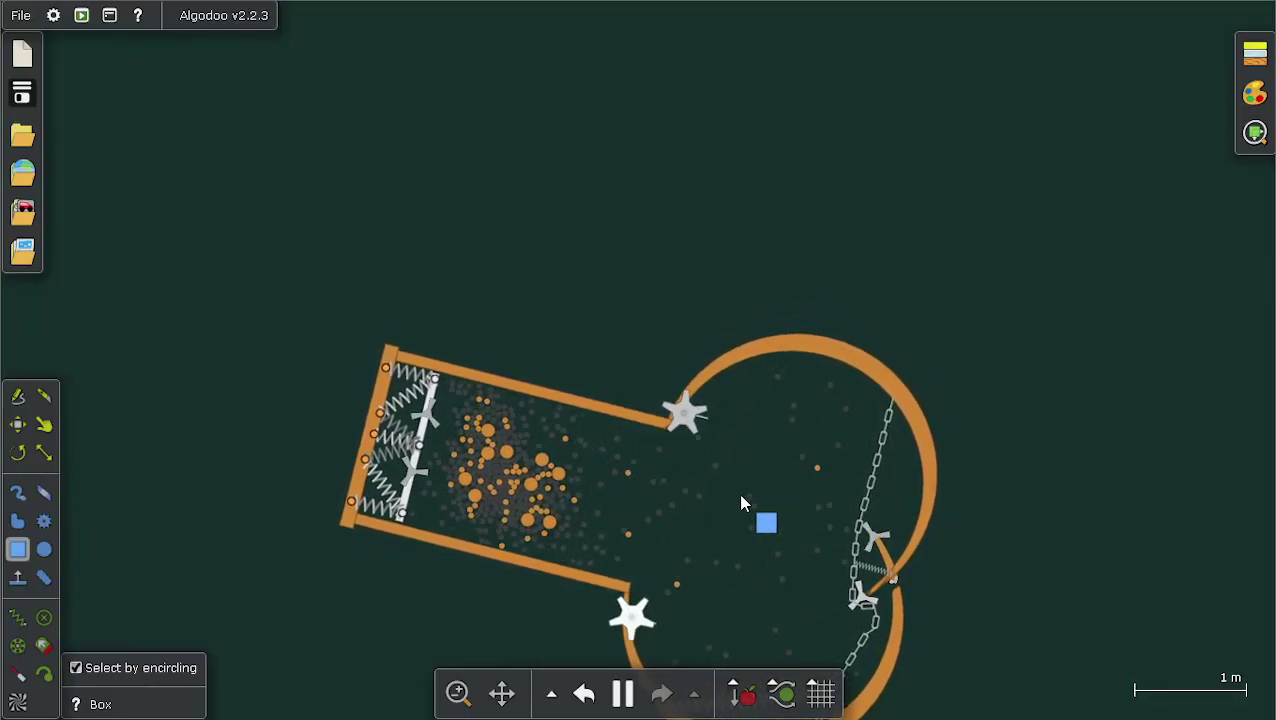
Watch the running simulation, zooming out to the 10 m scale with both ships far apart
drag(743, 503, 733, 420)
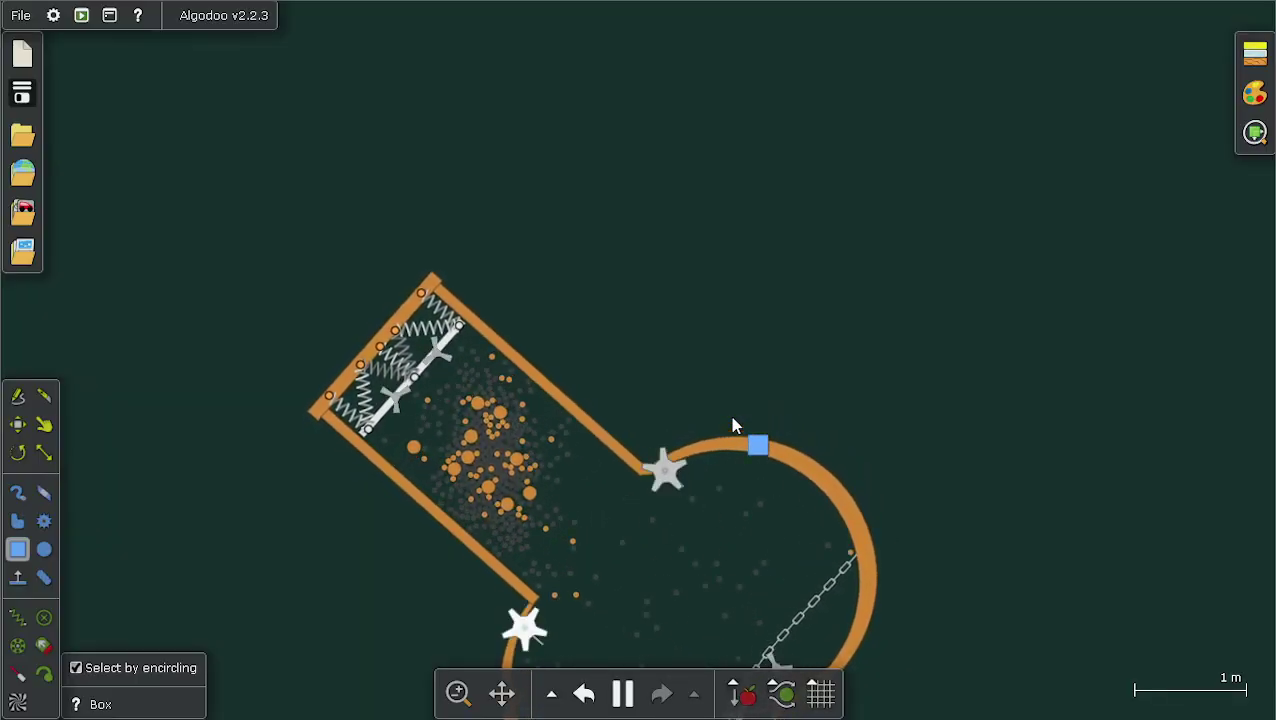
scroll(600, 500, up, 5)
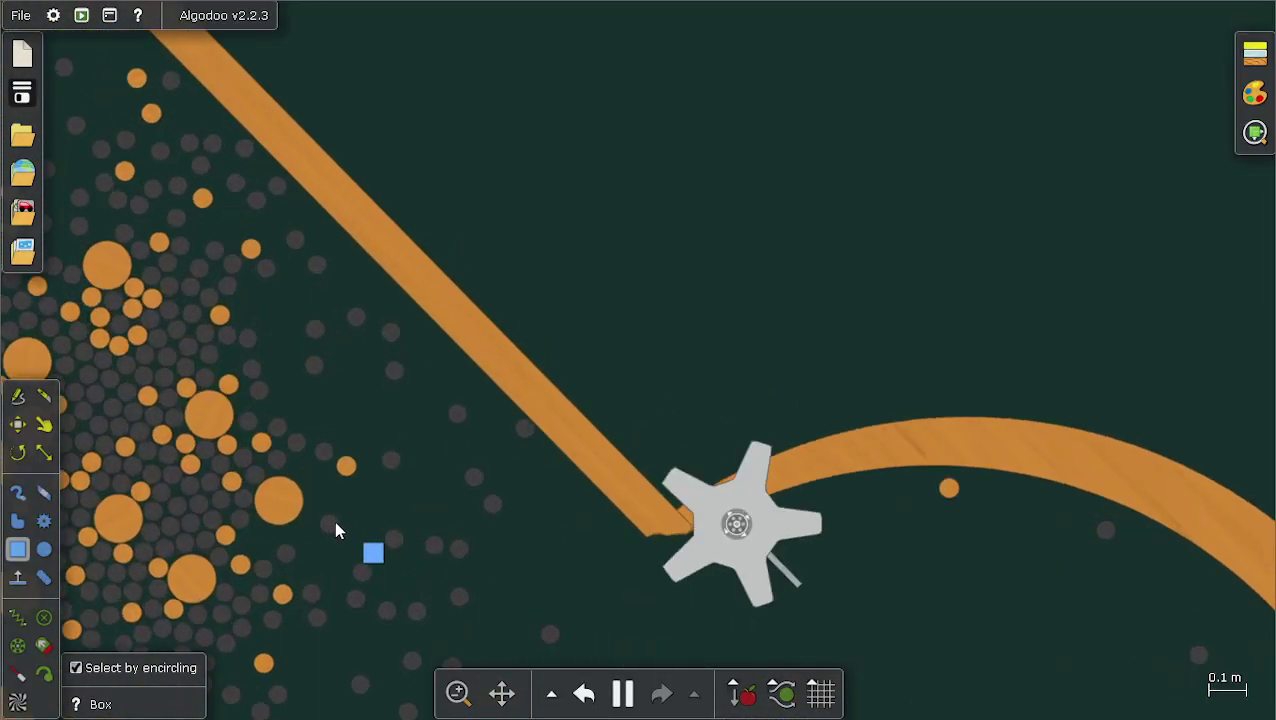
drag(261, 456, 616, 532)
scroll(686, 424, down, 4)
scroll(634, 353, down, 4)
drag(591, 484, 577, 536)
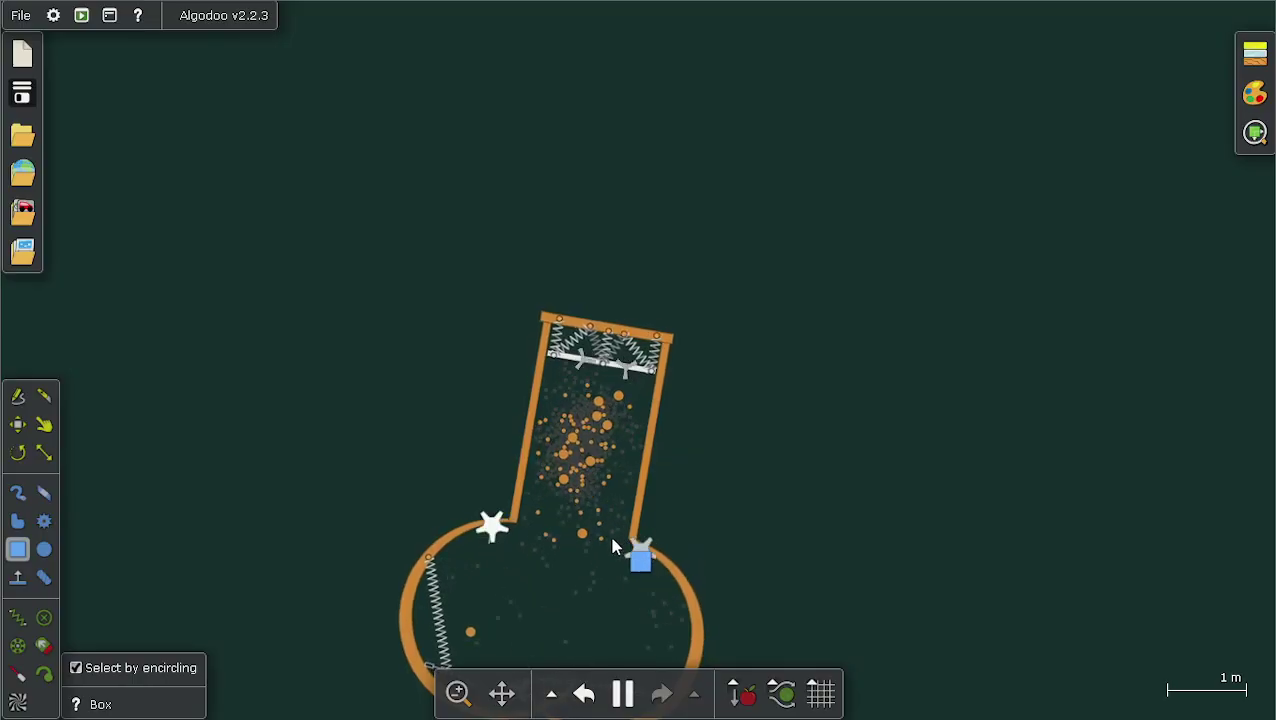
drag(476, 502, 693, 497)
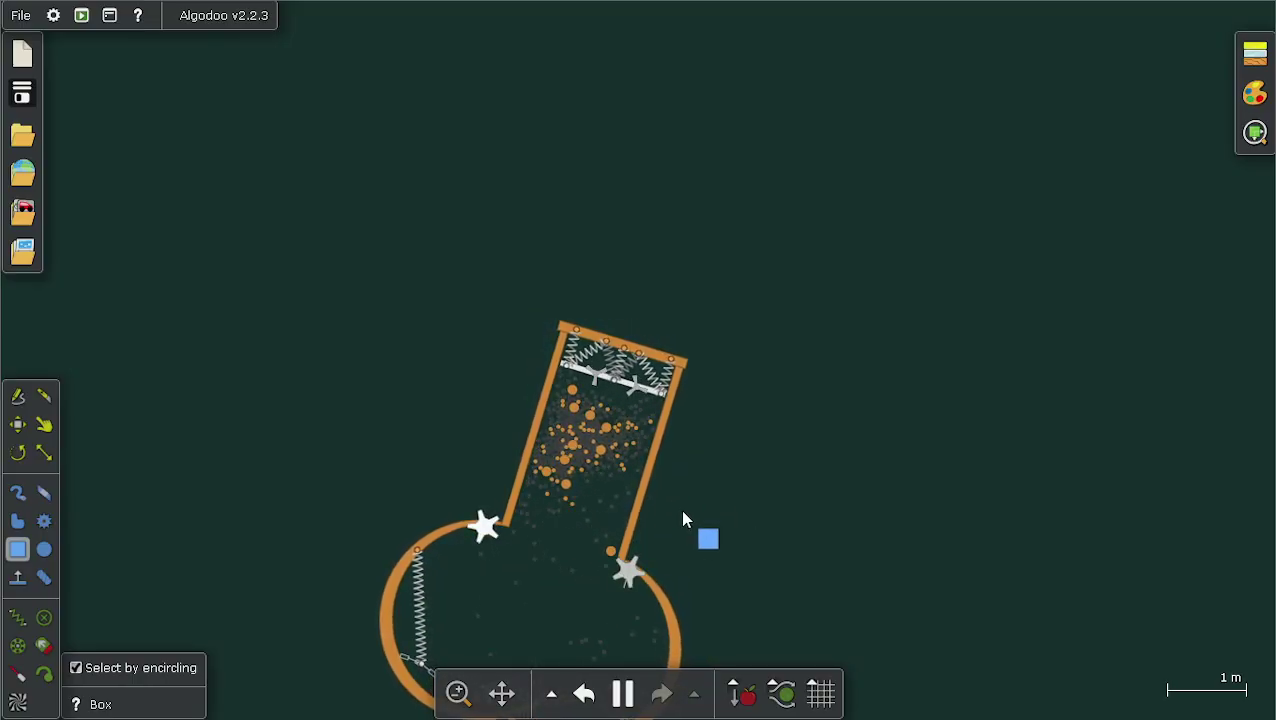
scroll(609, 495, up, 3)
scroll(623, 475, down, 5)
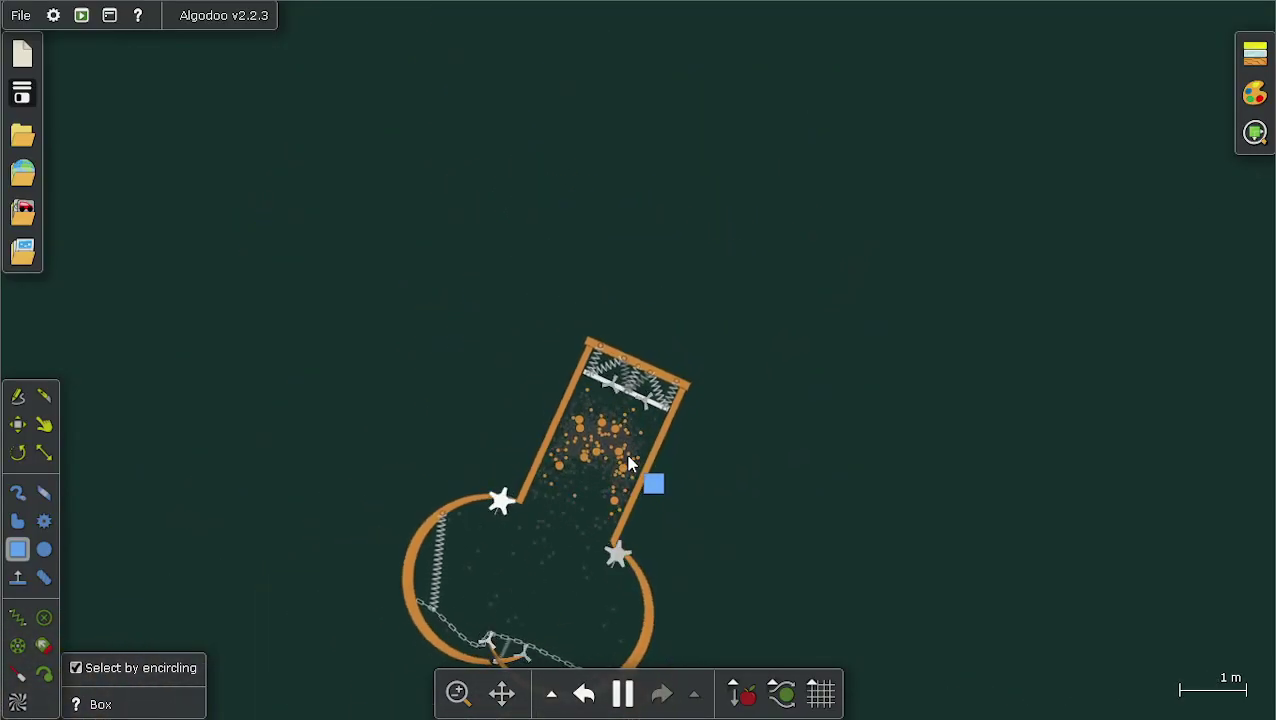
scroll(629, 463, down, 5)
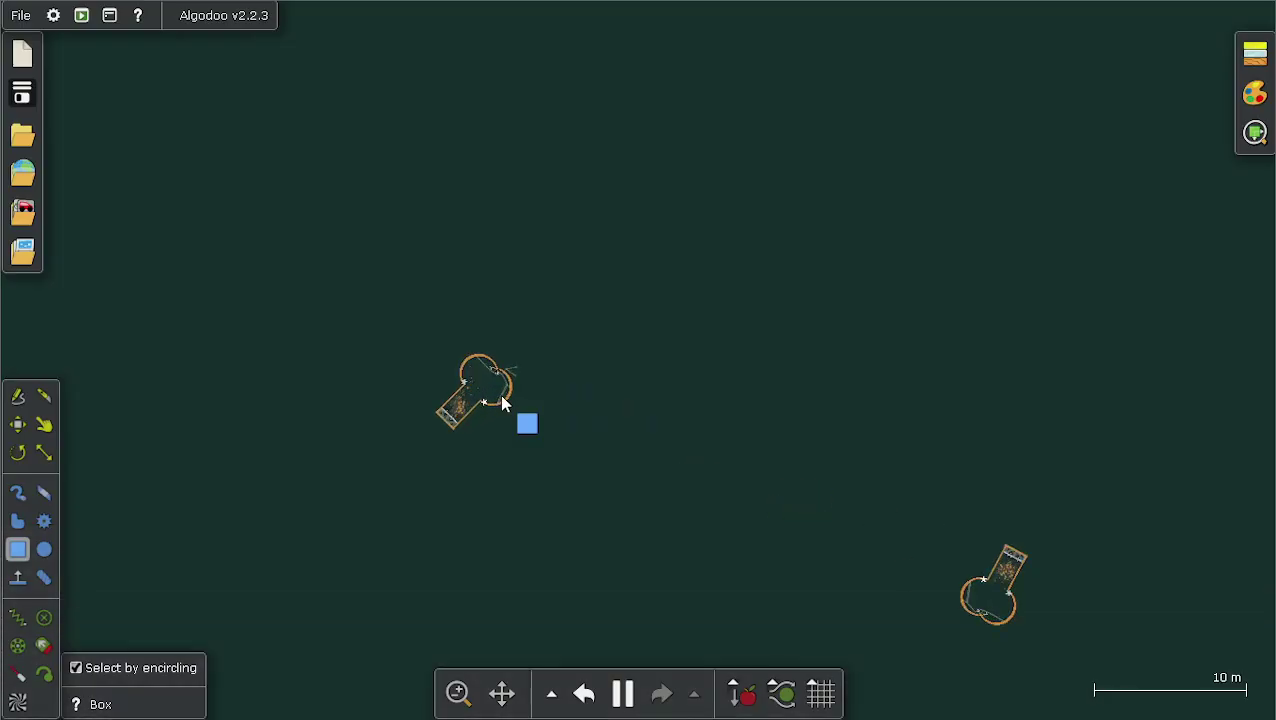
With the Pan tool, recentre the view on the first ship's springs and chain
scroll(502, 403, up, 10)
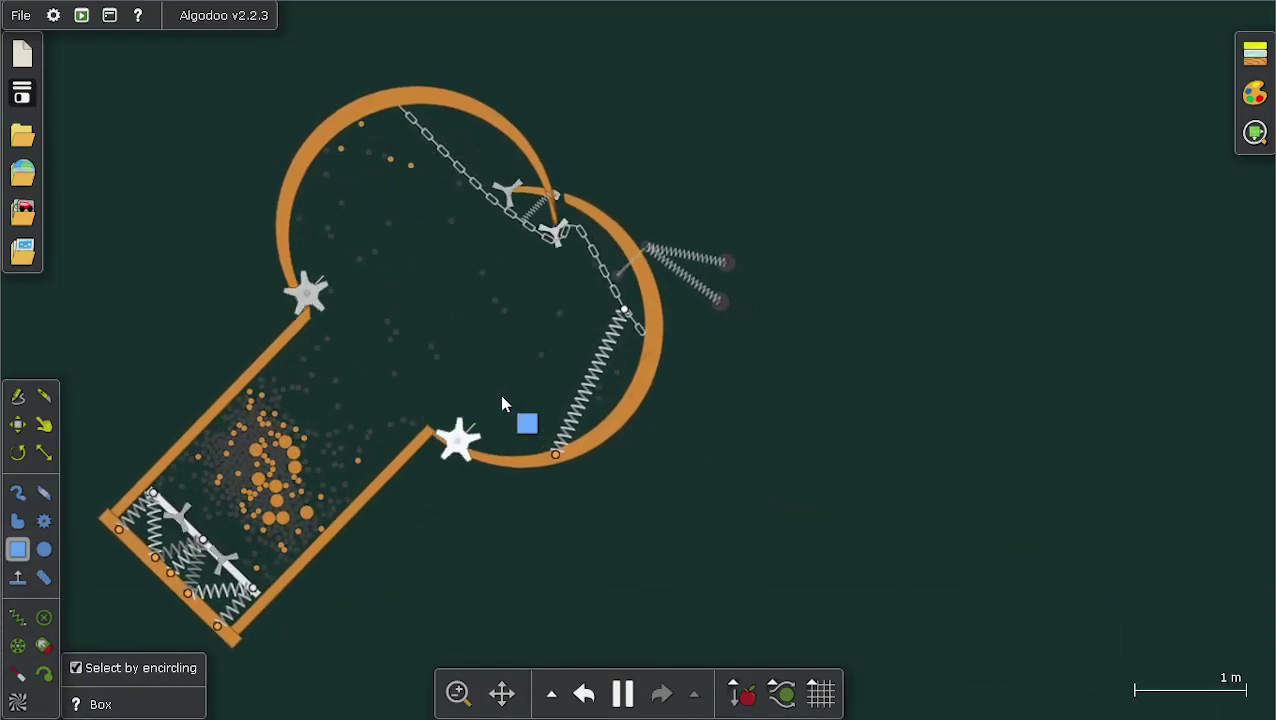
scroll(765, 280, up, 10)
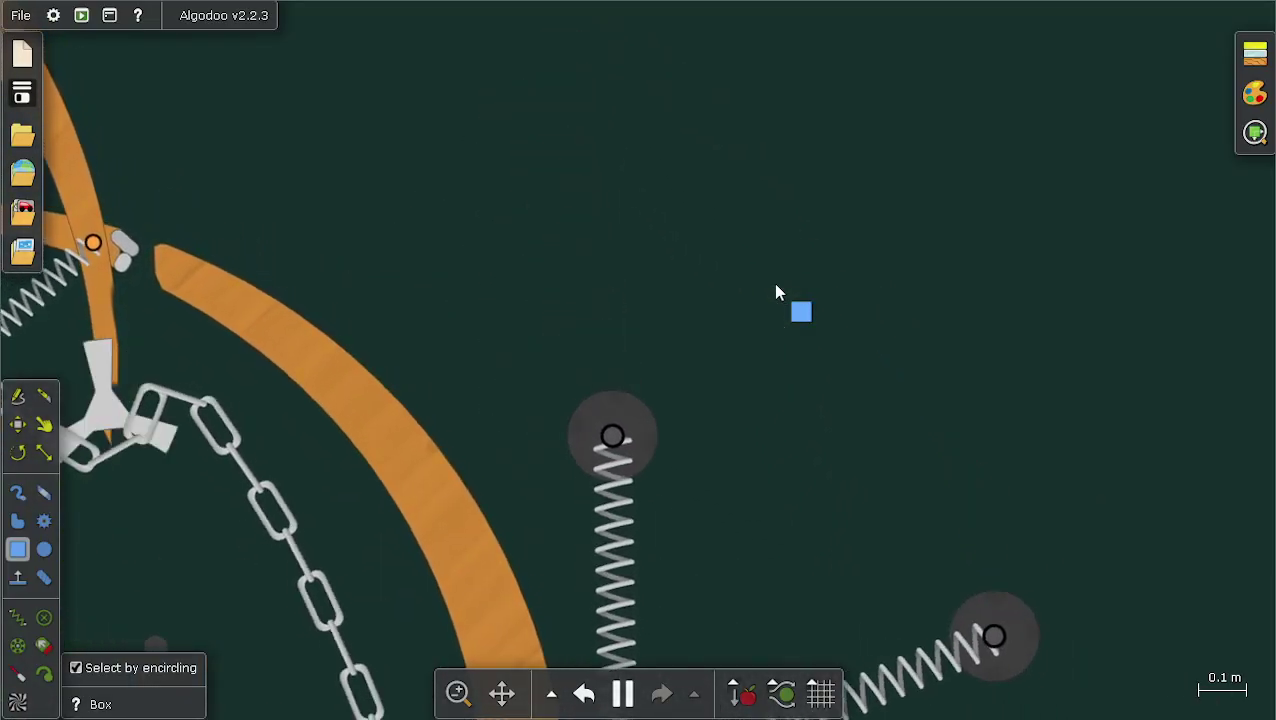
click(502, 693)
scroll(576, 321, down, 10)
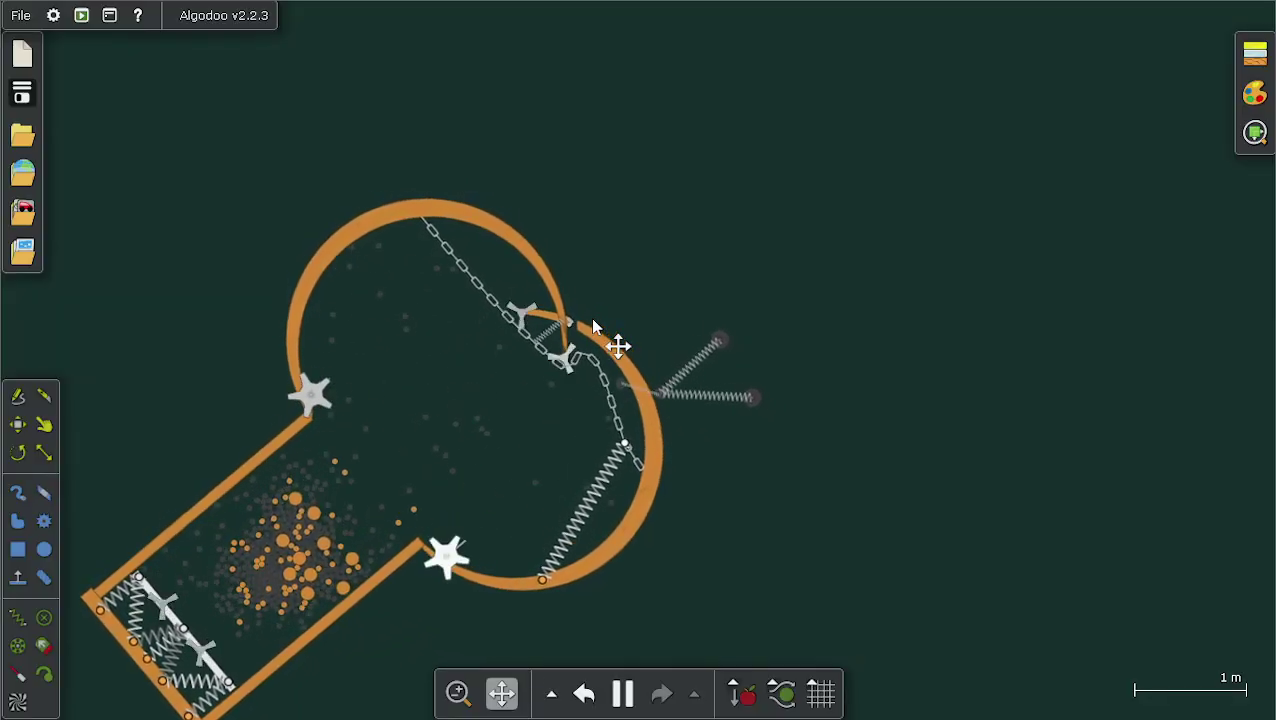
drag(461, 418, 483, 357)
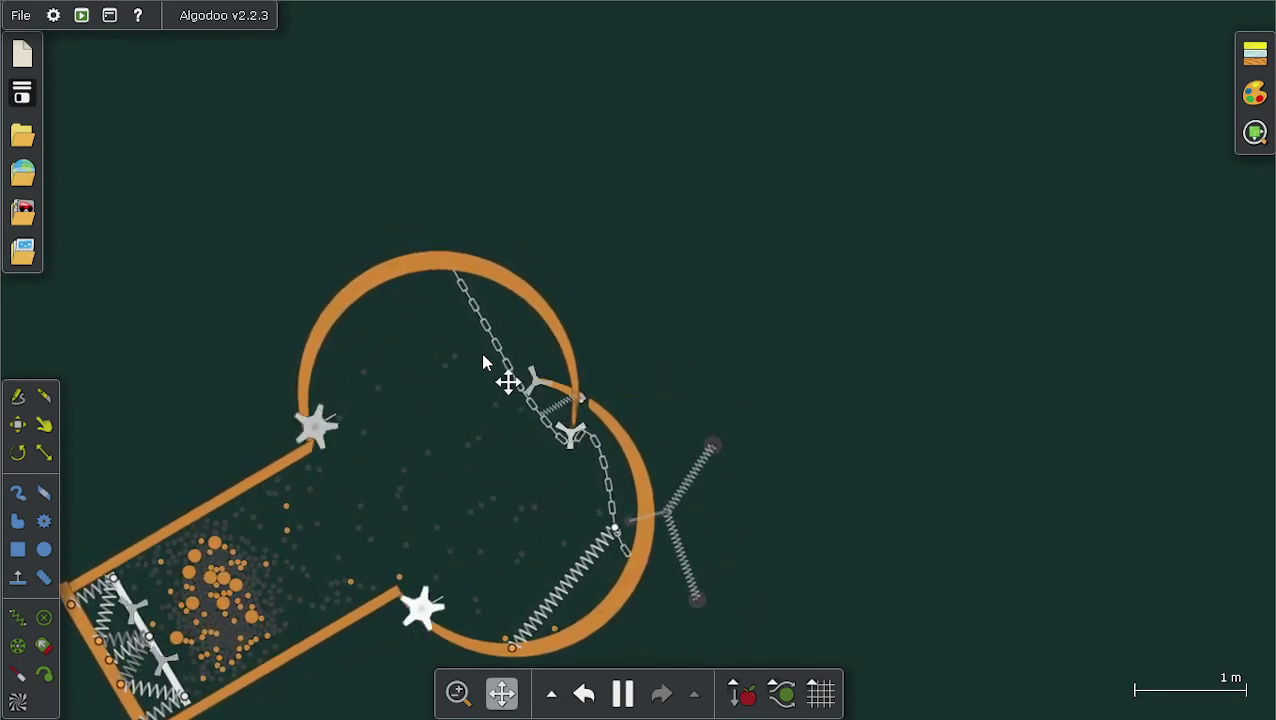
scroll(545, 328, down, 5)
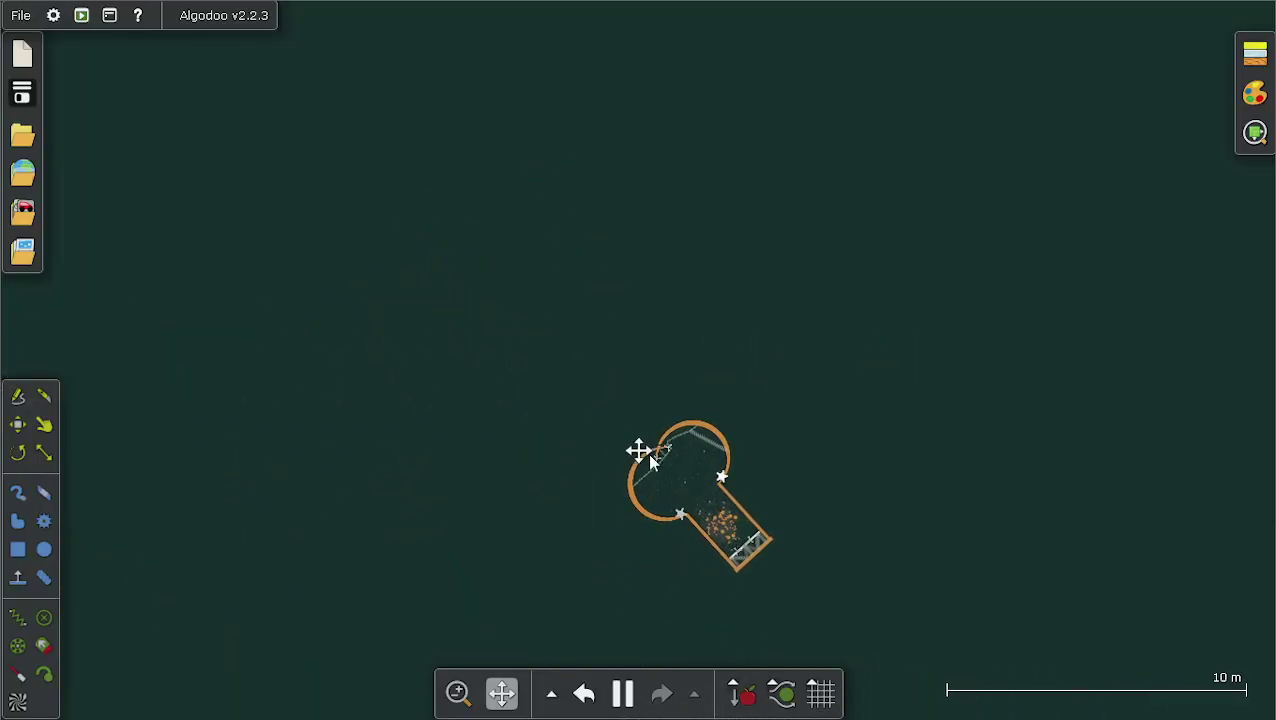
scroll(660, 466, up, 5)
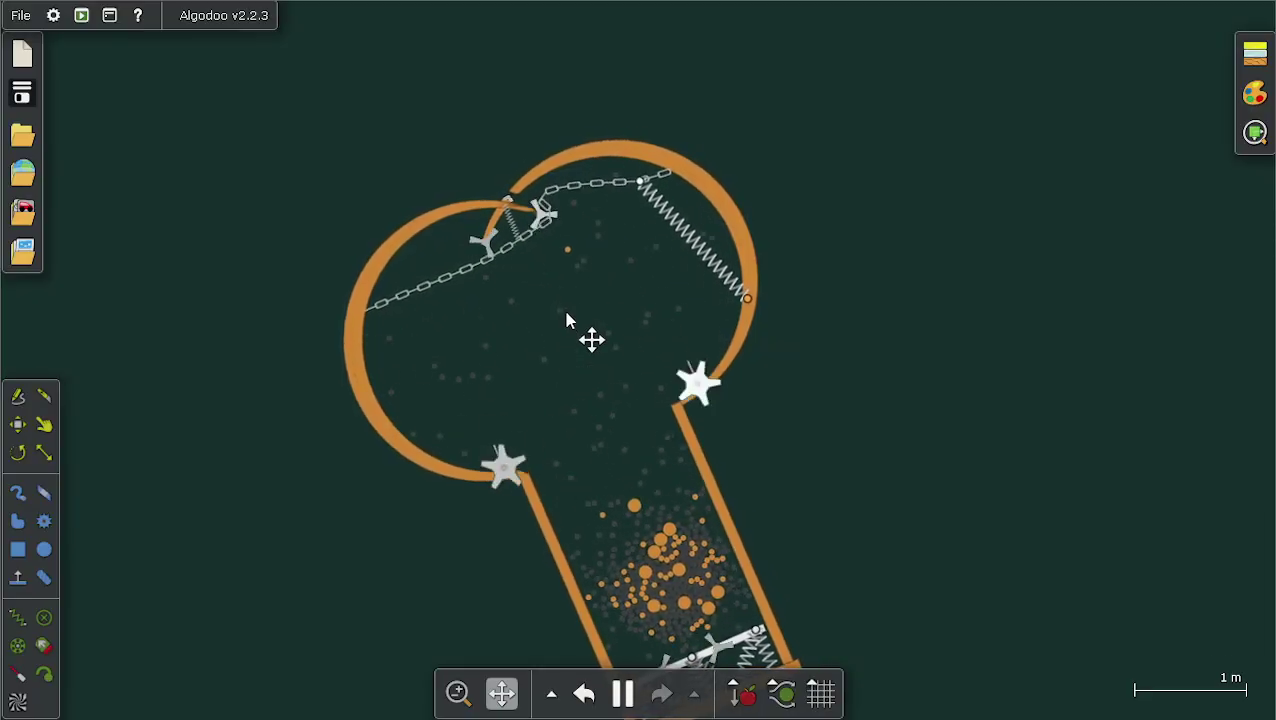
scroll(560, 340, down, 10)
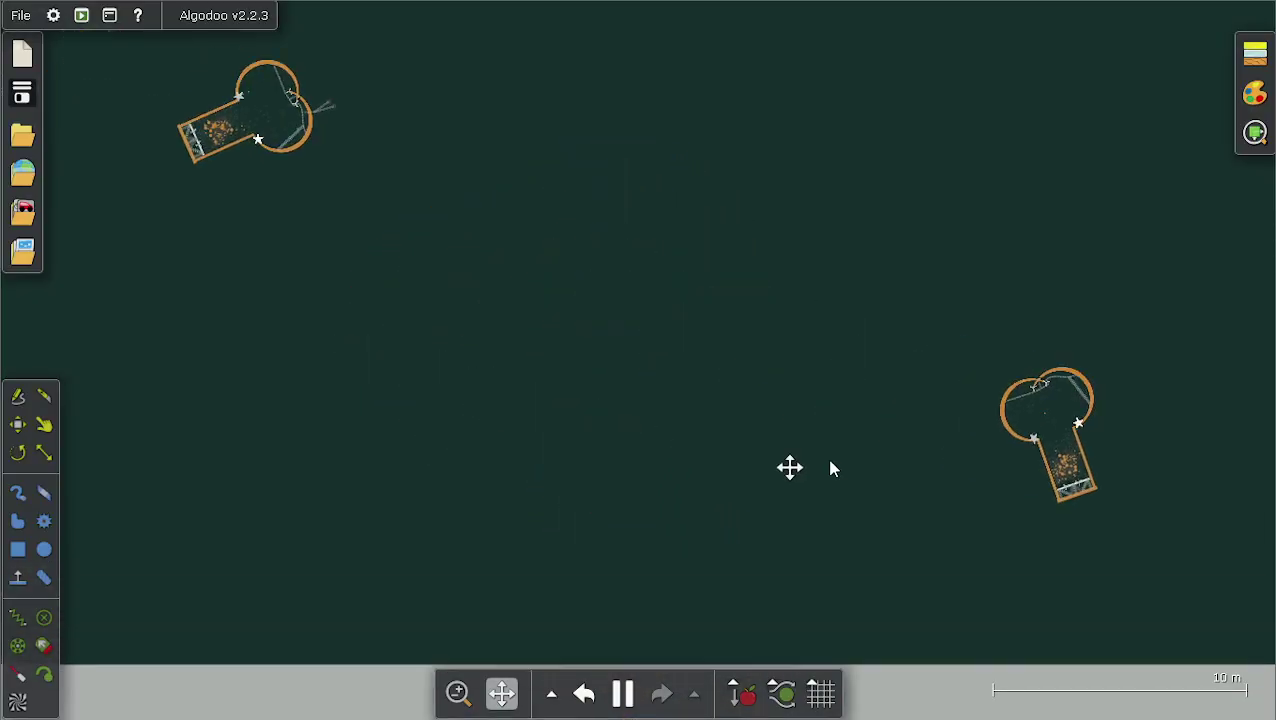
scroll(388, 150, up, 10)
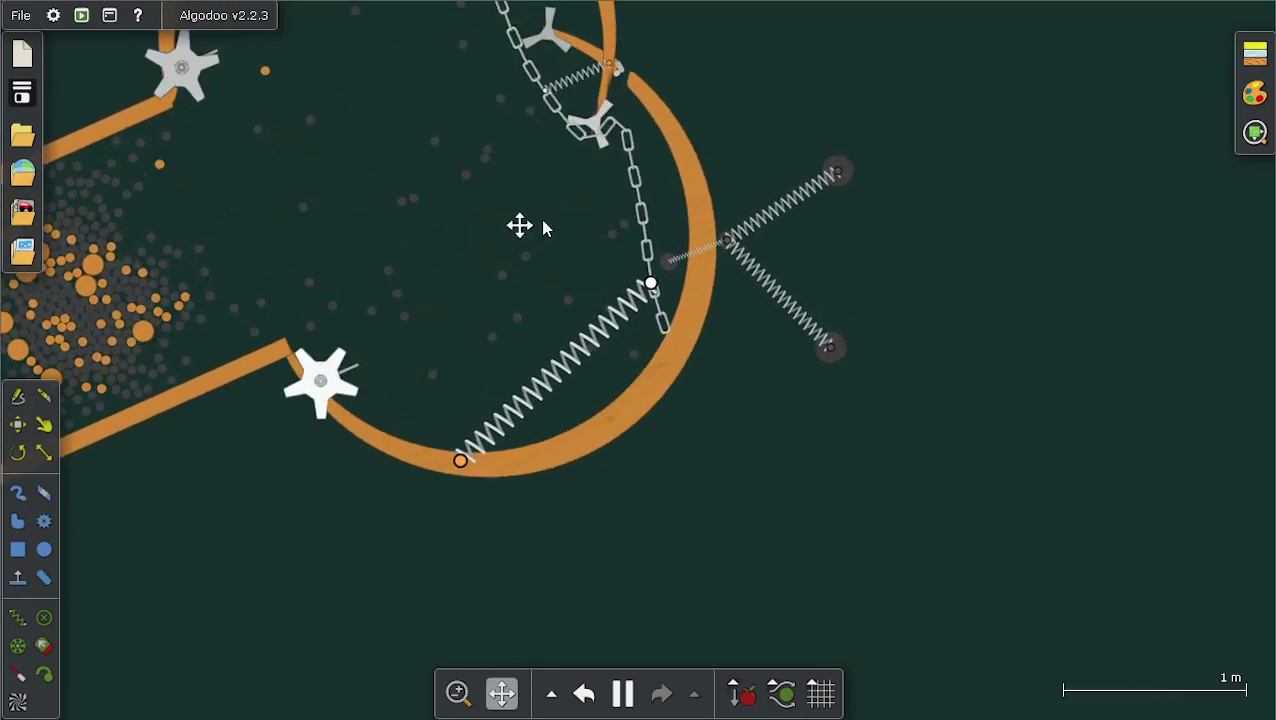
scroll(670, 232, down, 6)
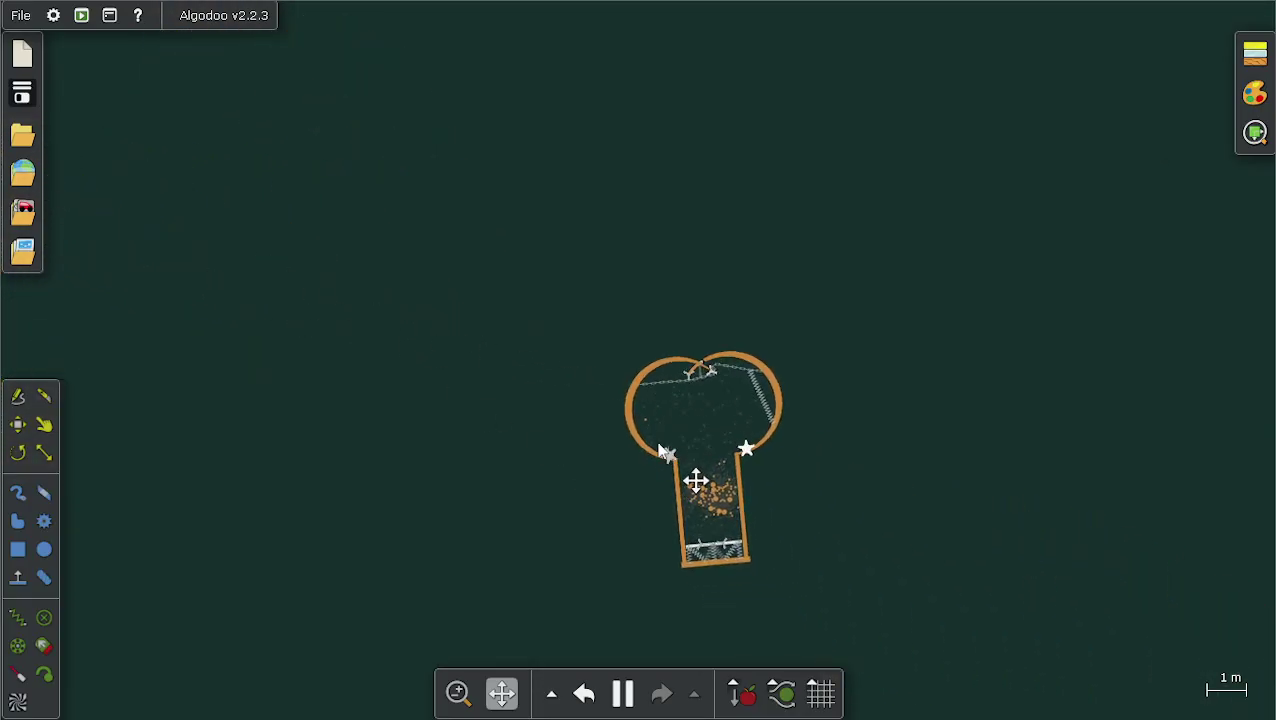
scroll(690, 436, up, 3)
scroll(698, 447, up, 1)
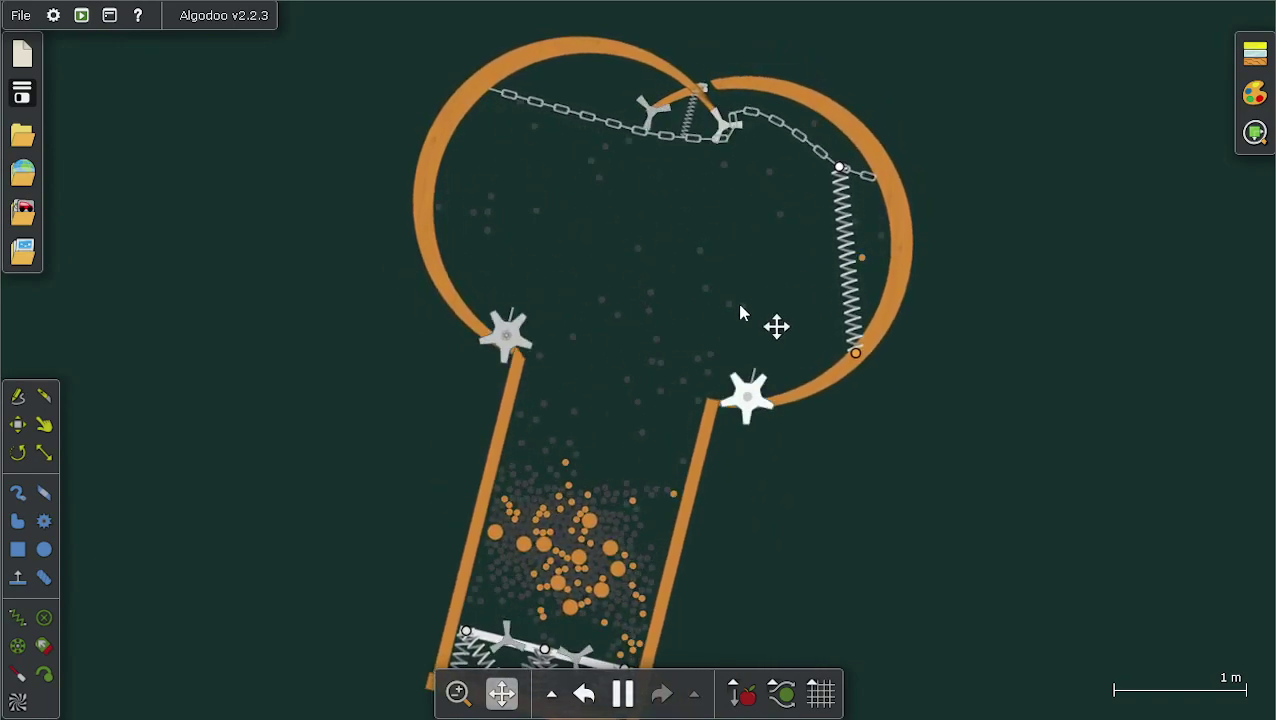
scroll(760, 330, down, 4)
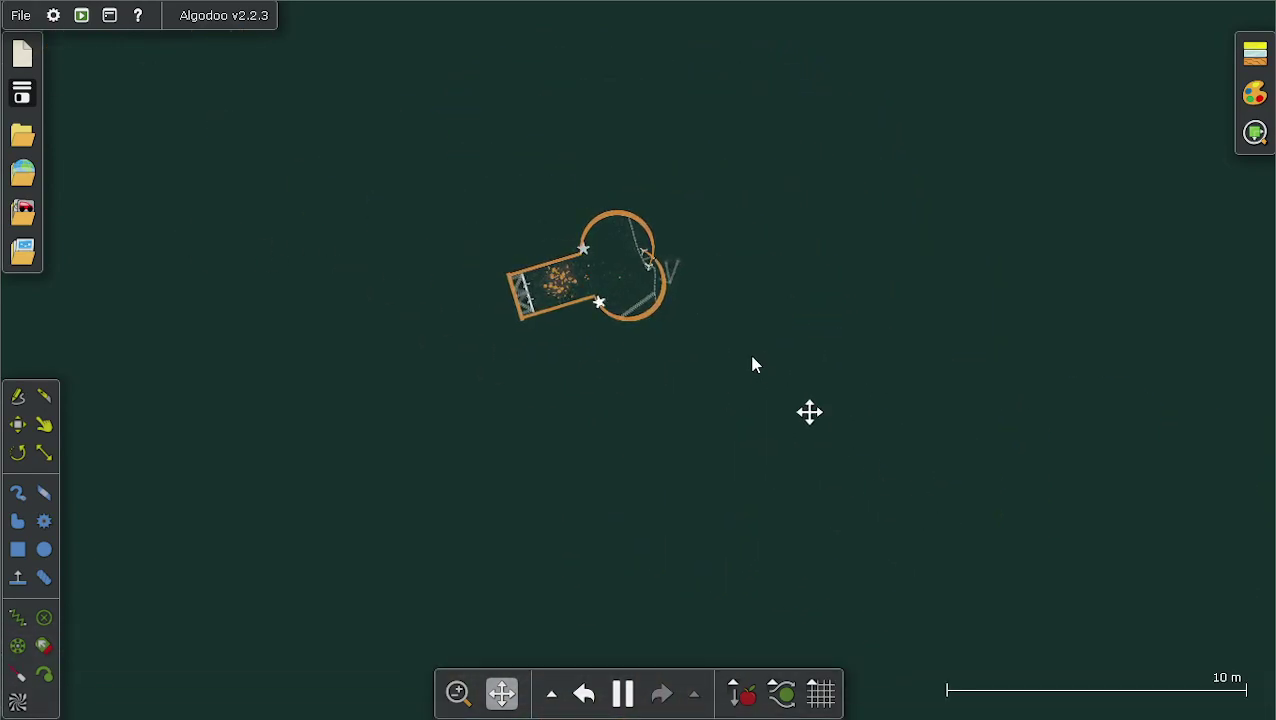
scroll(632, 278, up, 4)
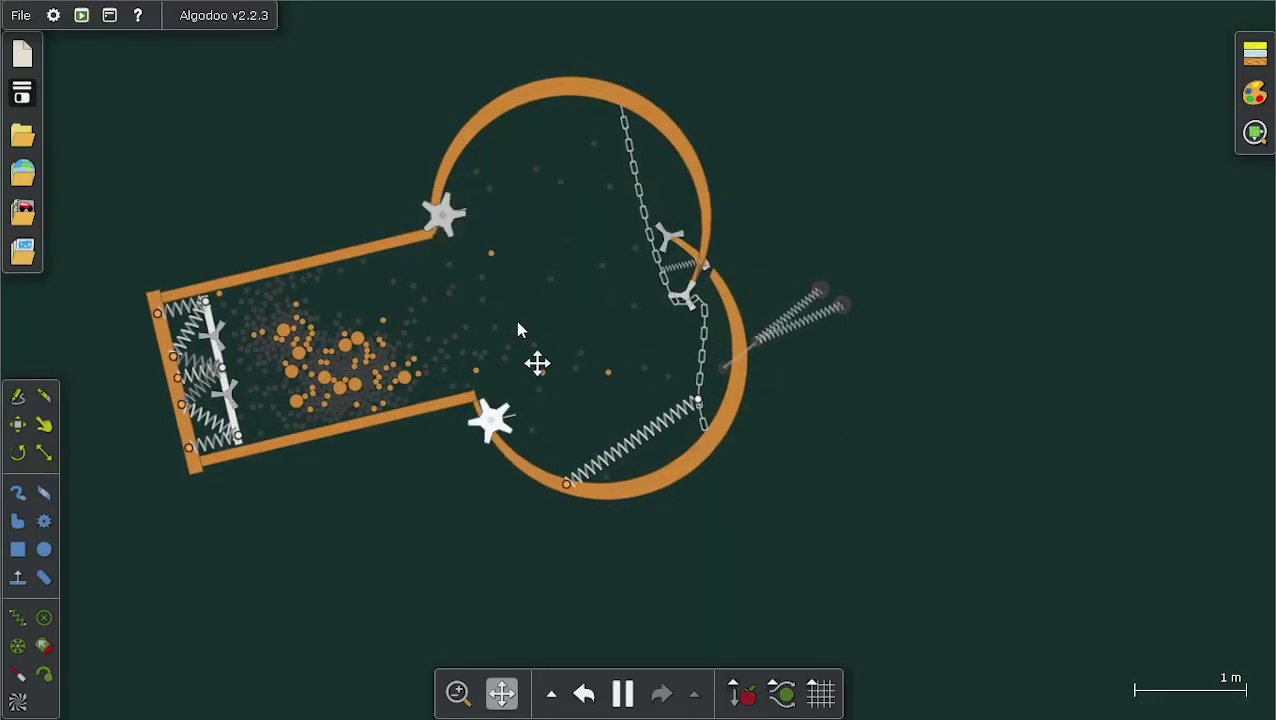
scroll(700, 400, up, 10)
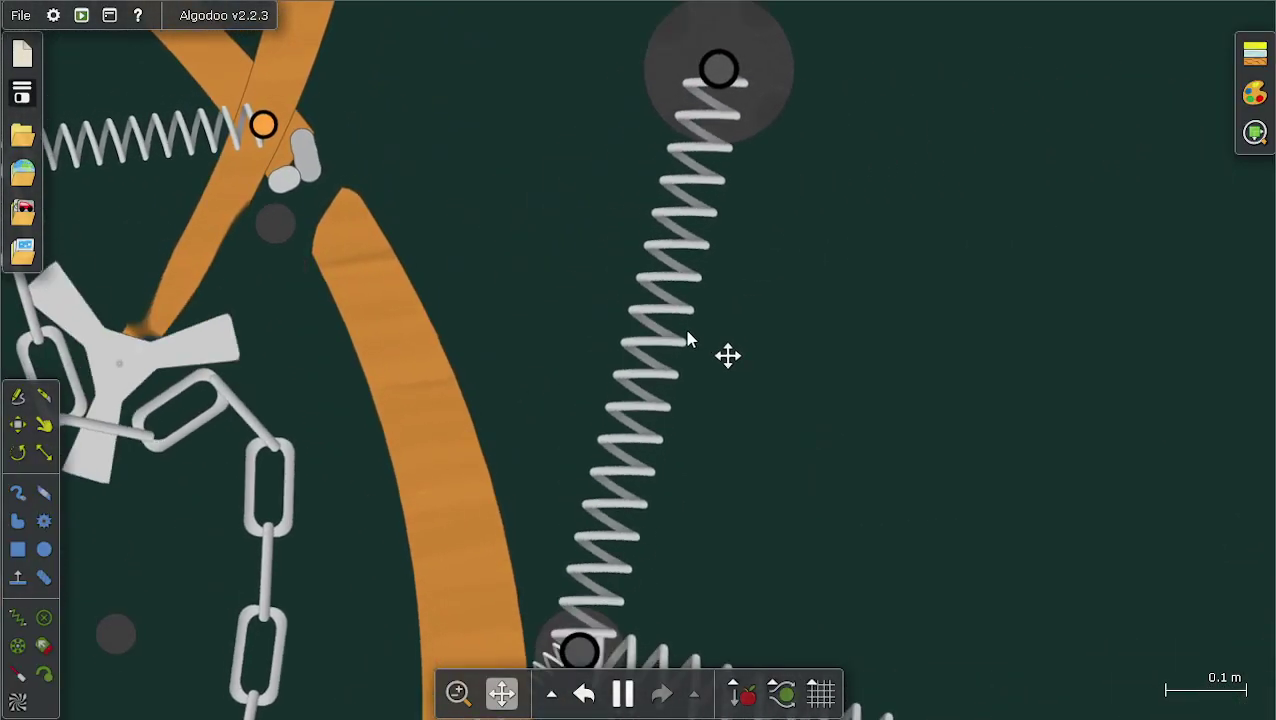
Pan and zoom out to the 10 m scale so both drifted ships show together
scroll(658, 322, down, 5)
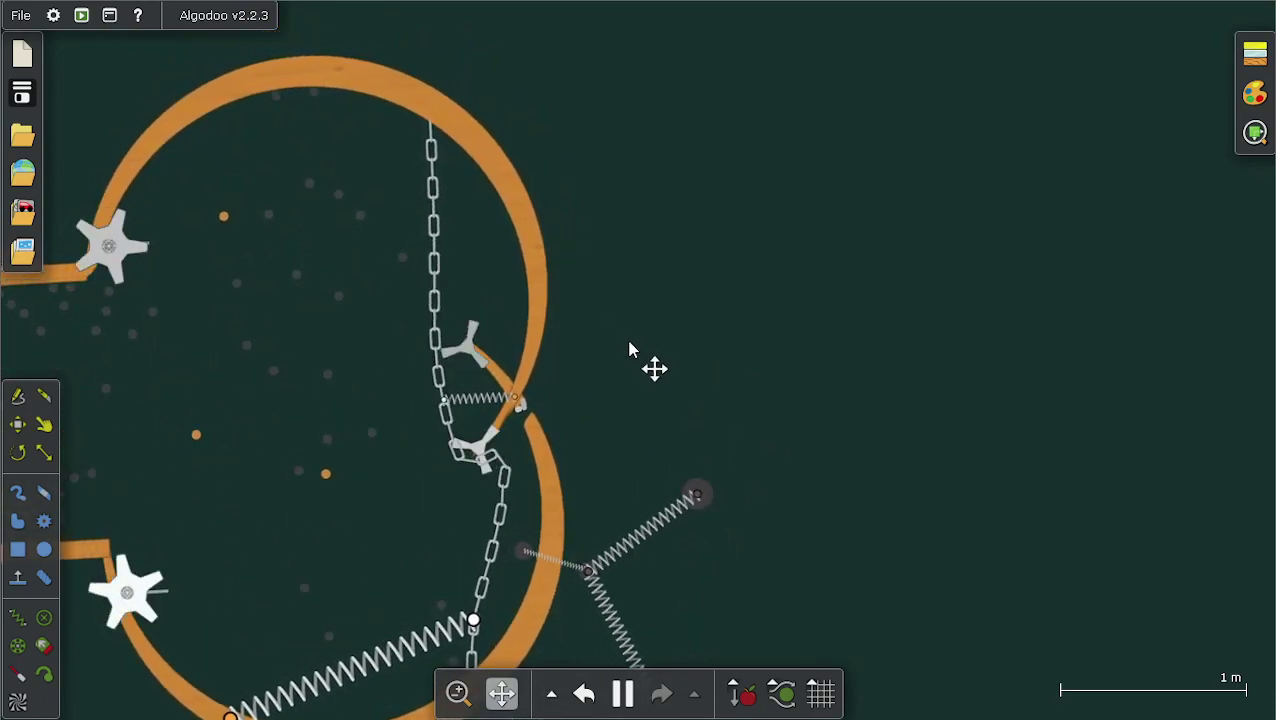
scroll(649, 287, down, 4)
drag(489, 315, 534, 320)
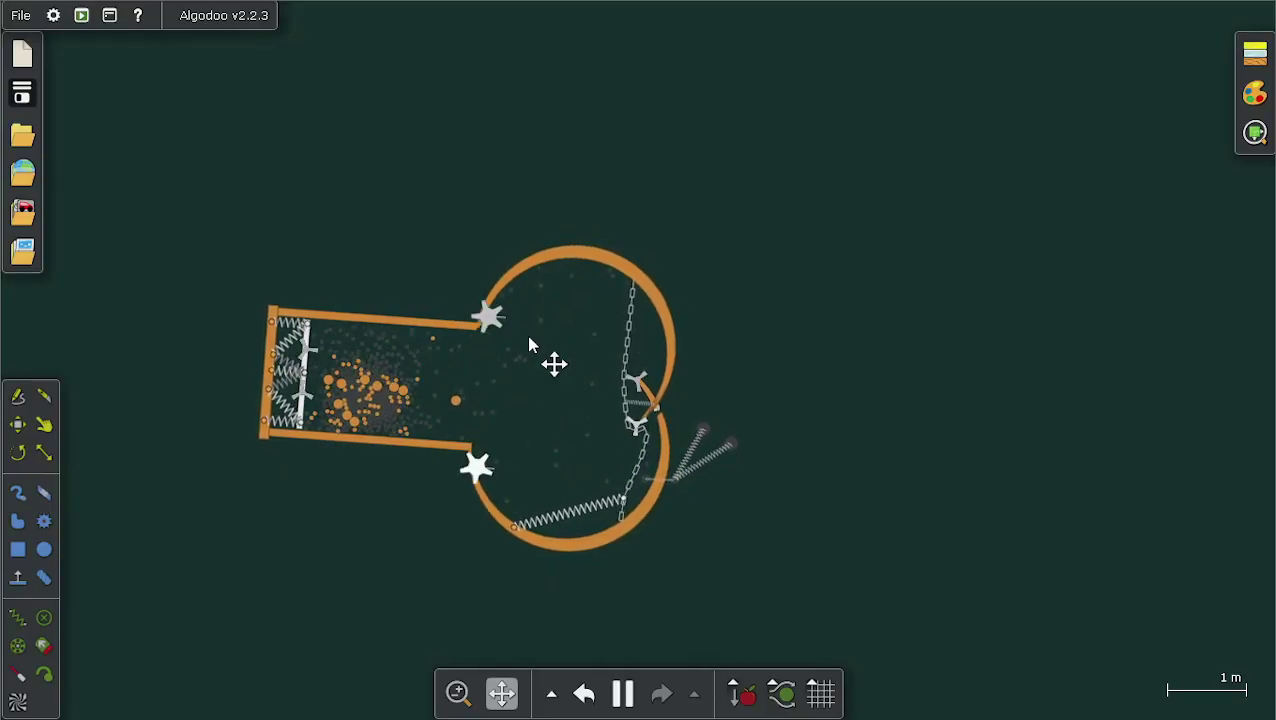
scroll(383, 400, down, 3)
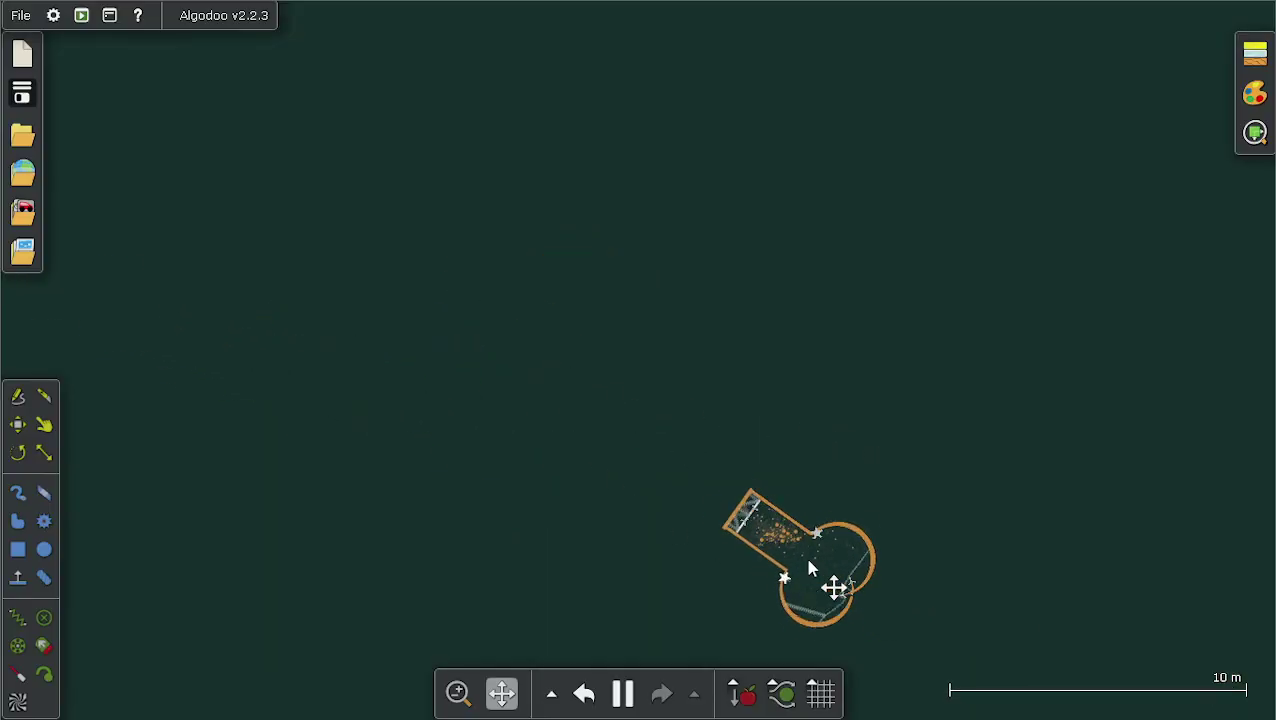
scroll(810, 568, up, 5)
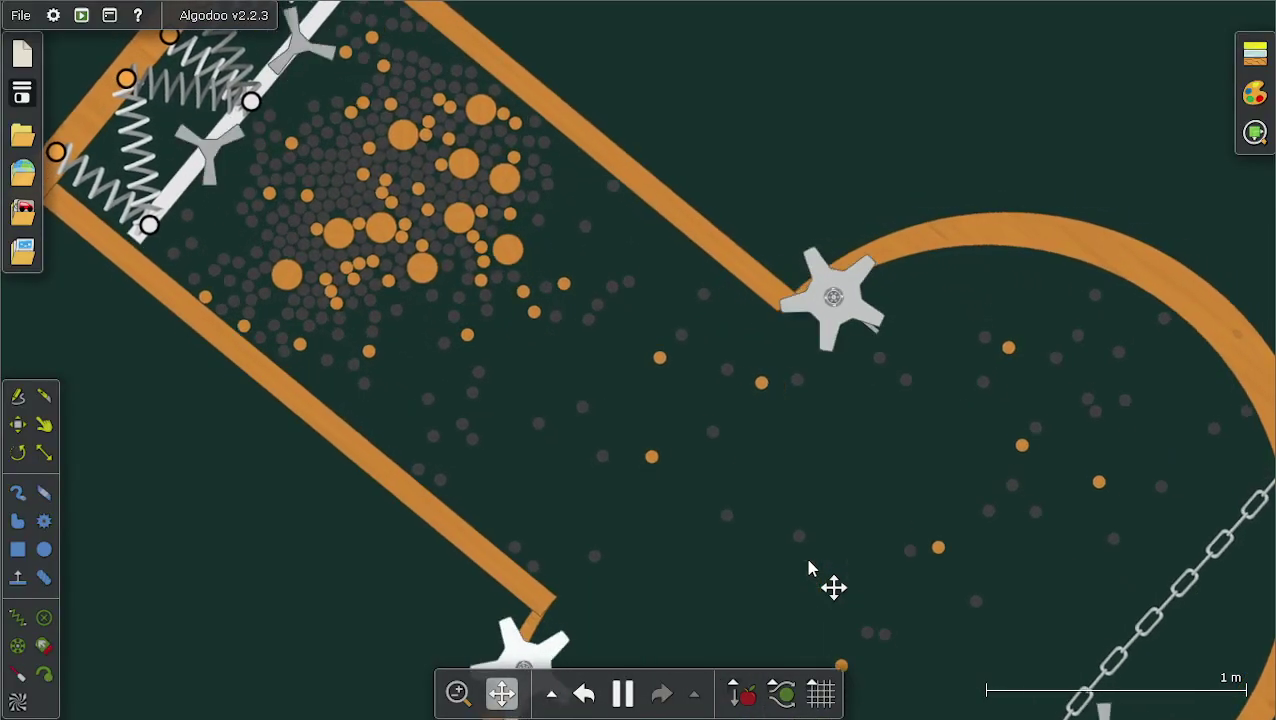
scroll(806, 566, down, 3)
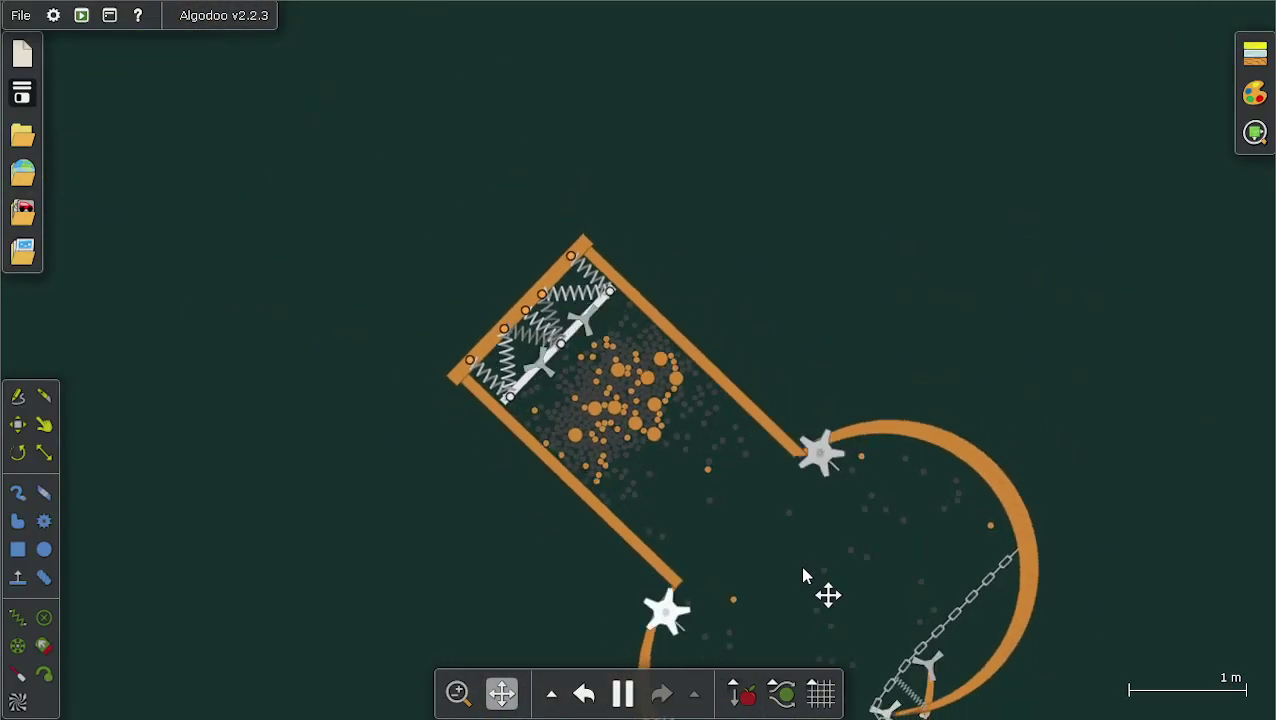
scroll(803, 575, down, 5)
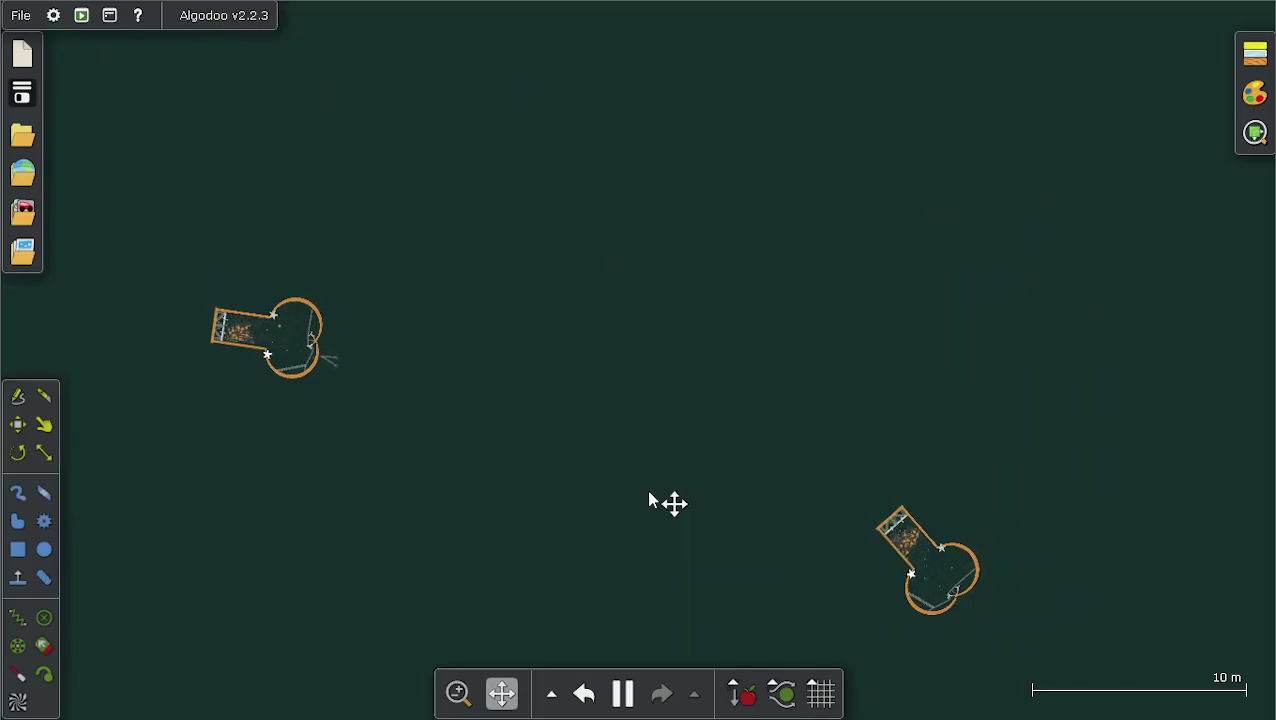